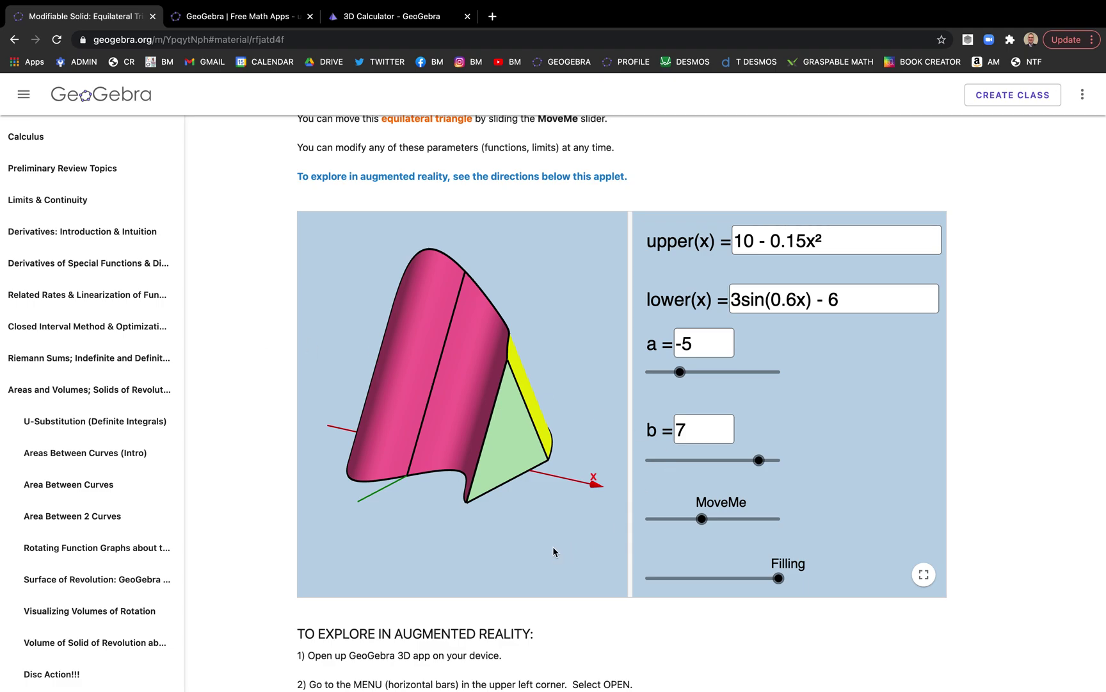
- Turn the solid's Filling down to 0 so it becomes see-through
mouse_move(554, 548)
left_mouse_down()
mouse_move(522, 535)
mouse_move(508, 511)
mouse_move(553, 548)
left_mouse_up()
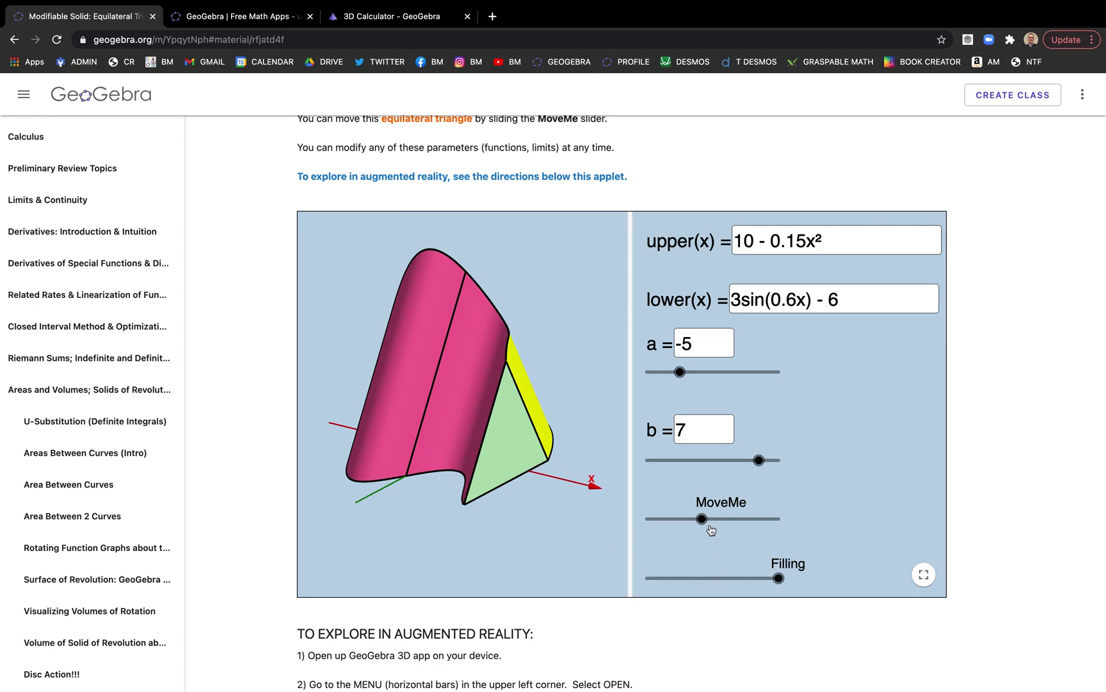
mouse_move(701, 517)
left_mouse_down()
mouse_move(673, 516)
mouse_move(705, 516)
left_mouse_up()
left_click_drag(778, 577, 647, 578)
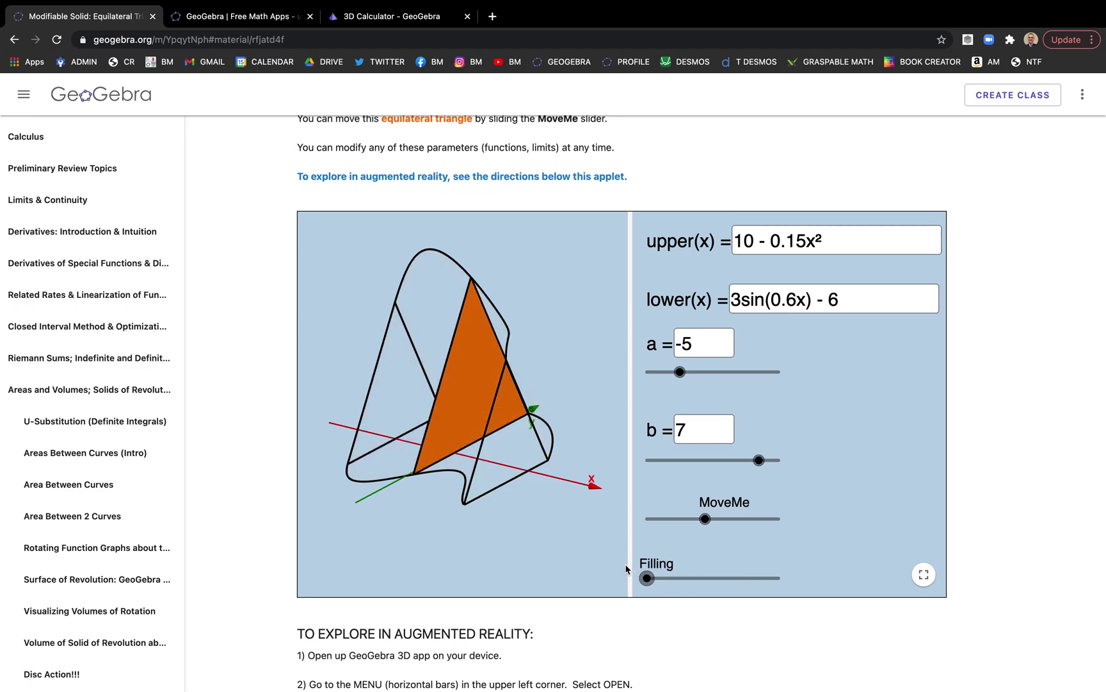
mouse_move(552, 540)
left_mouse_down()
mouse_move(541, 542)
mouse_move(554, 538)
left_mouse_up()
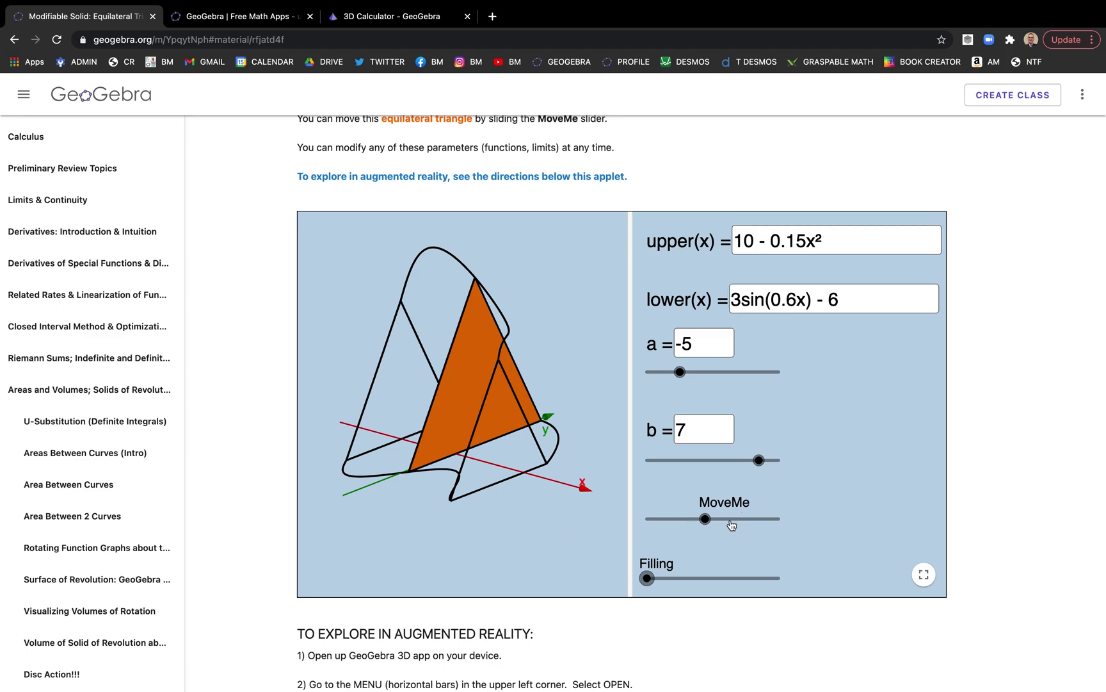
left_click_drag(705, 520, 742, 518)
- Extend b to 8.9 and change upper(x) to 10 - 0.15x
mouse_move(759, 466)
left_mouse_down()
mouse_move(714, 461)
mouse_move(773, 459)
left_mouse_up()
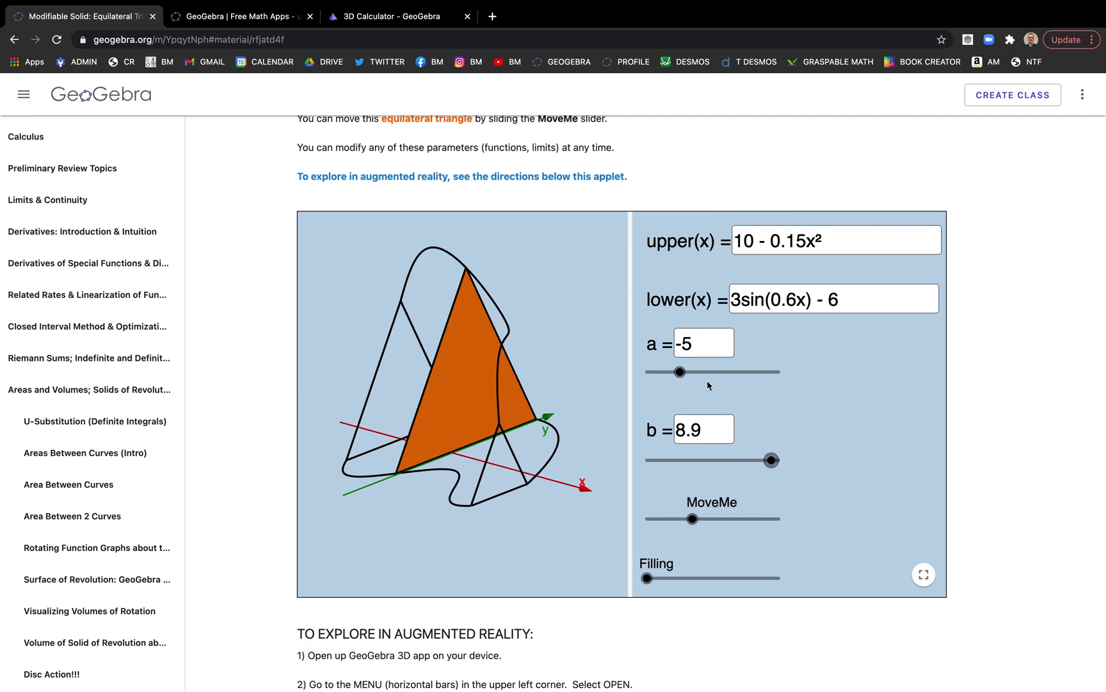
left_click(756, 244)
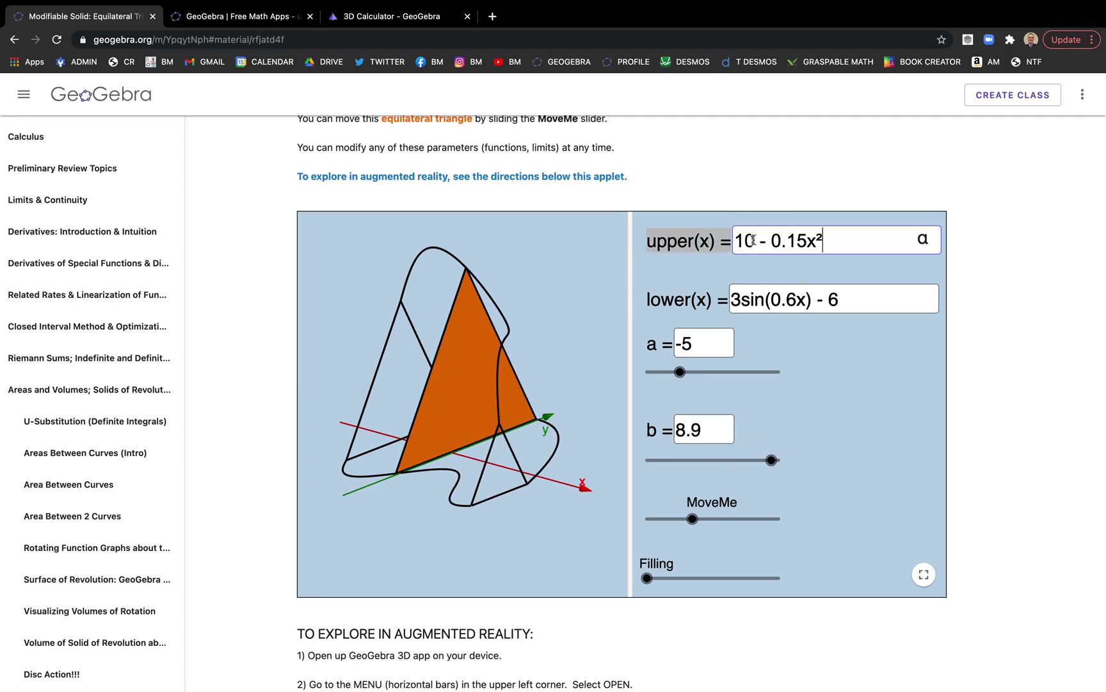
key("BackSpace")
key("Return")
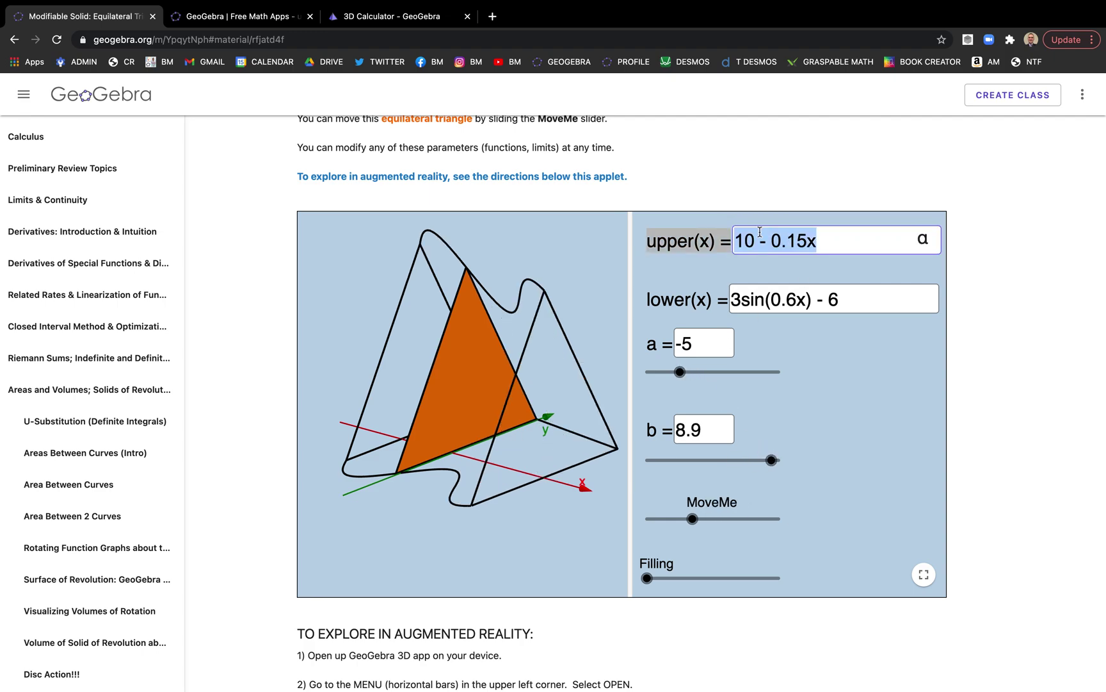
left_click(812, 392)
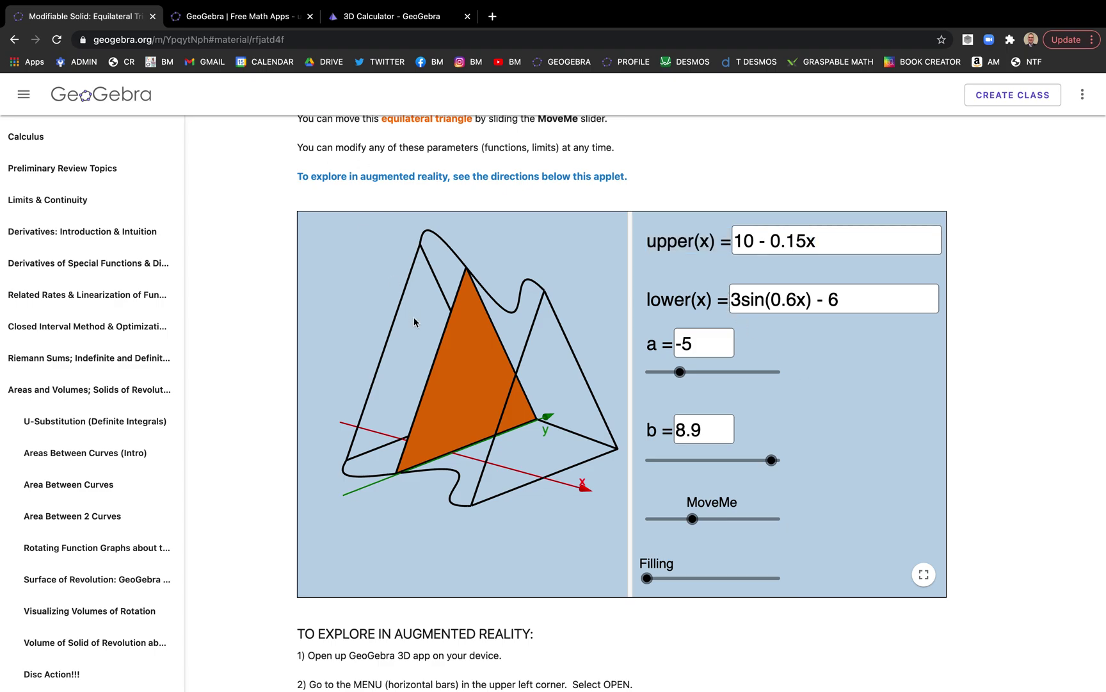
mouse_move(448, 416)
left_mouse_down()
mouse_move(418, 408)
mouse_move(452, 407)
left_mouse_up()
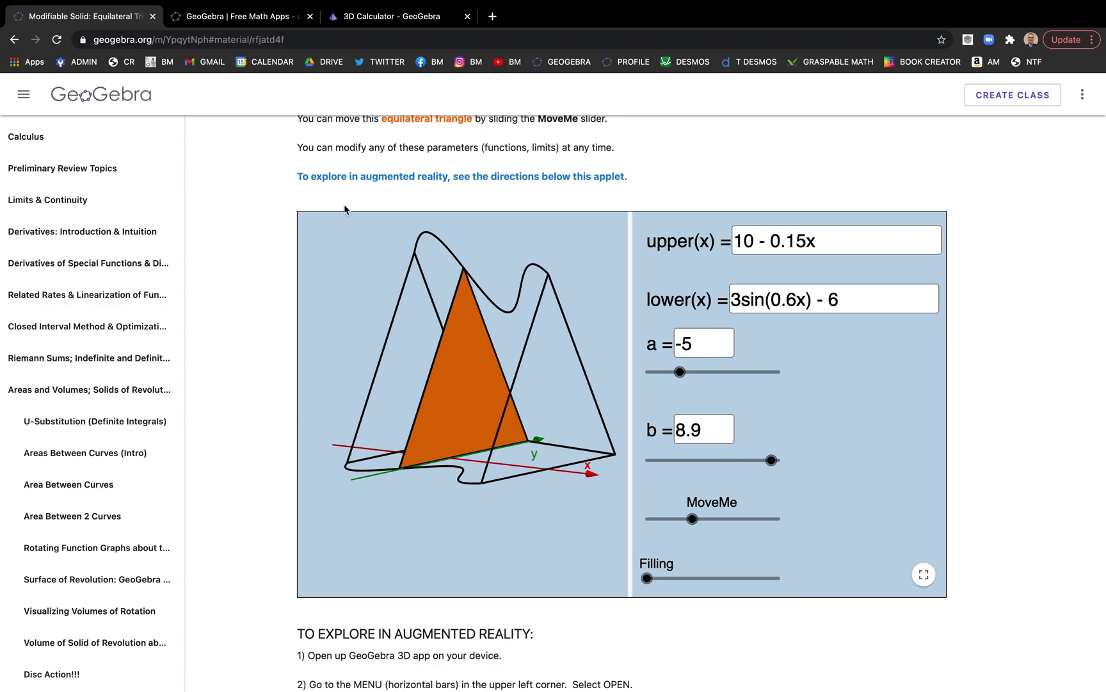
left_click_drag(492, 511, 487, 535)
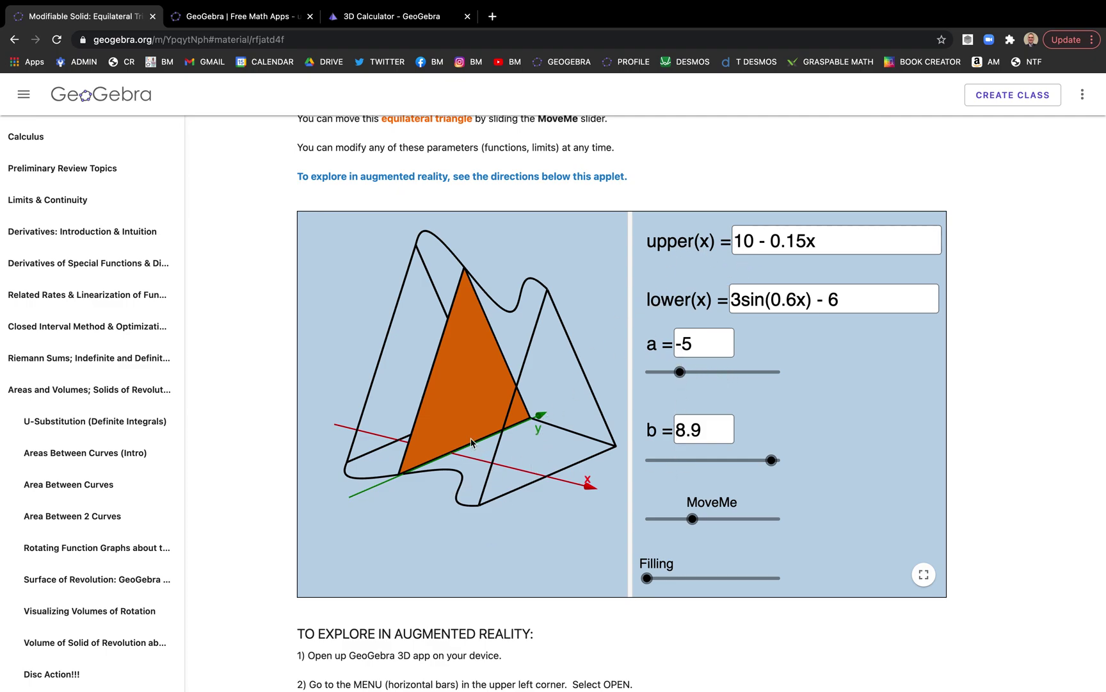
left_click(352, 14)
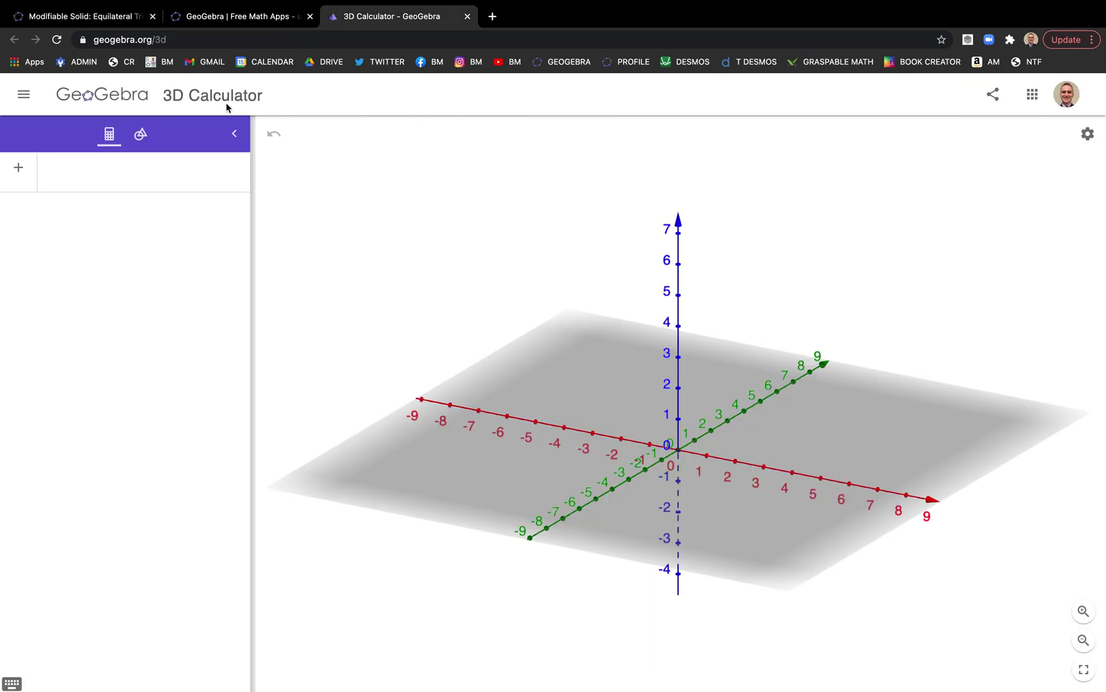
- Go to the GeoGebra home page and open a new, empty 3D Calculator from Powerful Math Apps
left_click(128, 93)
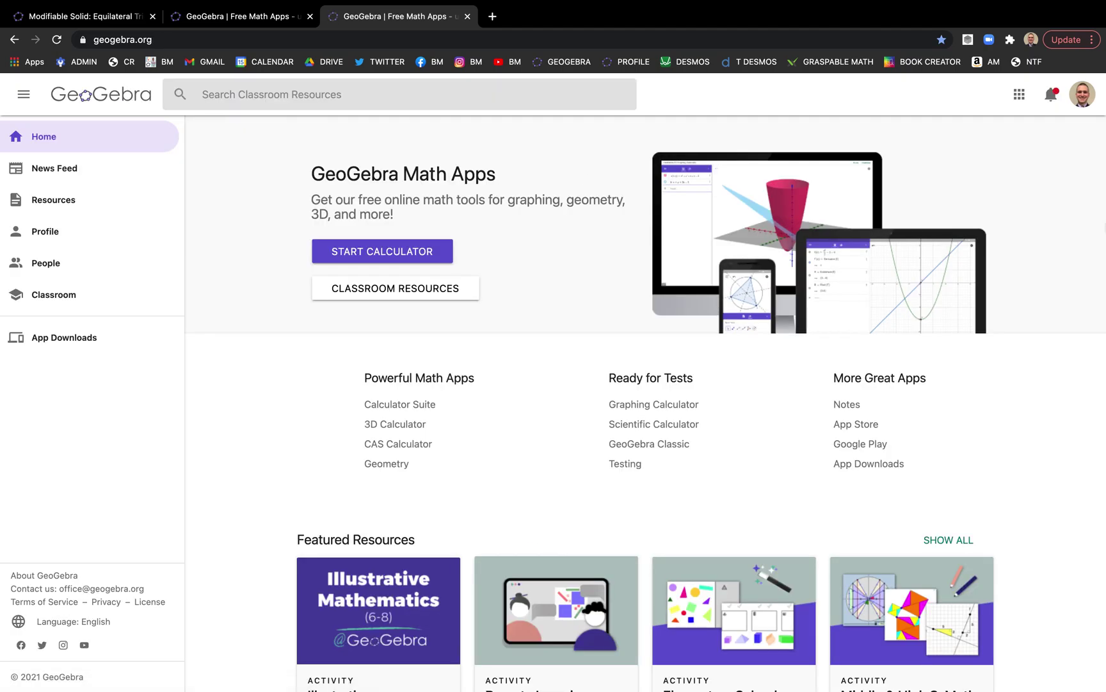
scroll(1087, 111, "up", 10, "ctrl")
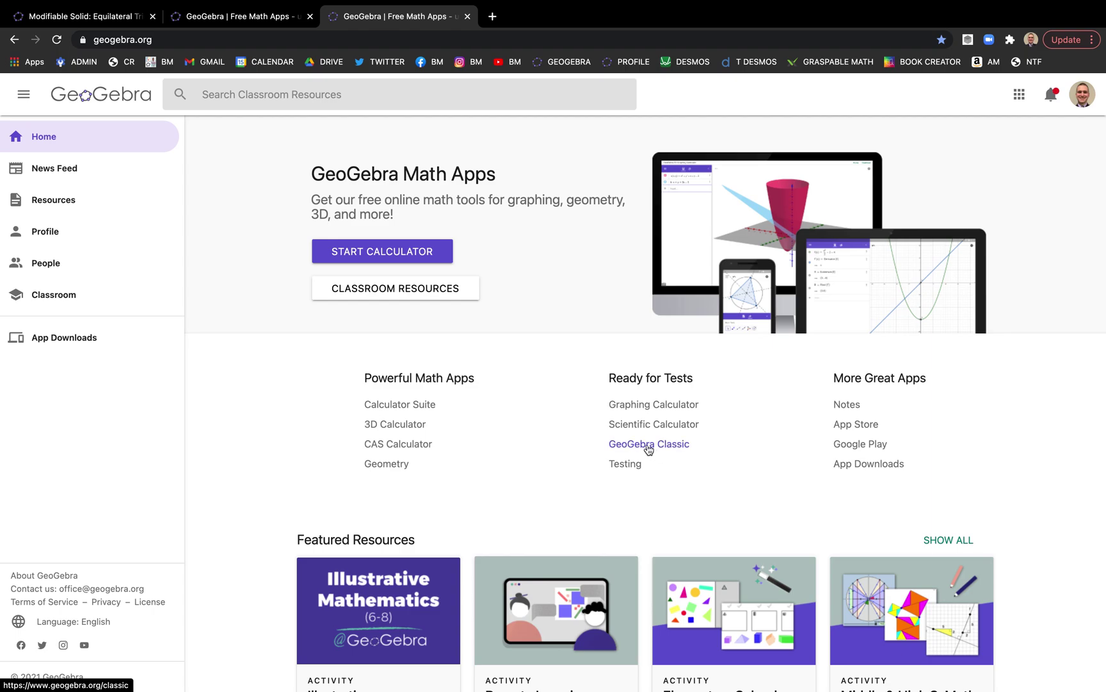
scroll(647, 447, "up", 10, "ctrl")
scroll(557, 389, "down", 10, "ctrl")
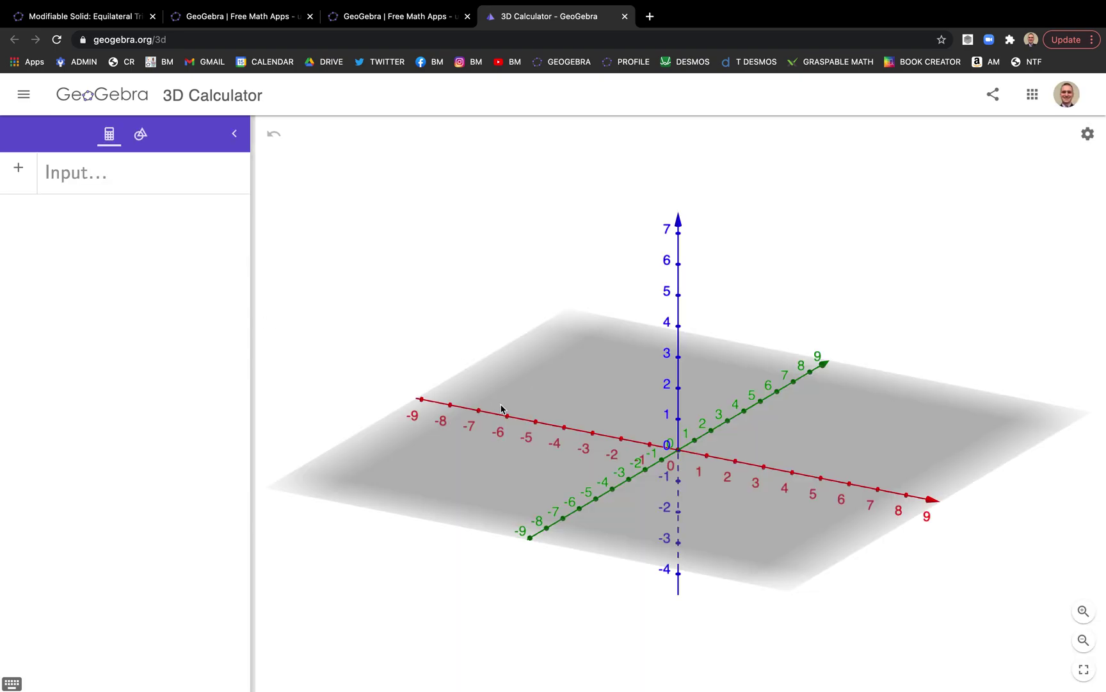
- Widen the Algebra panel and enter f(x) = sin(x) + 3 and g(x) = -2 + cos(x)
left_click_drag(502, 409, 637, 410)
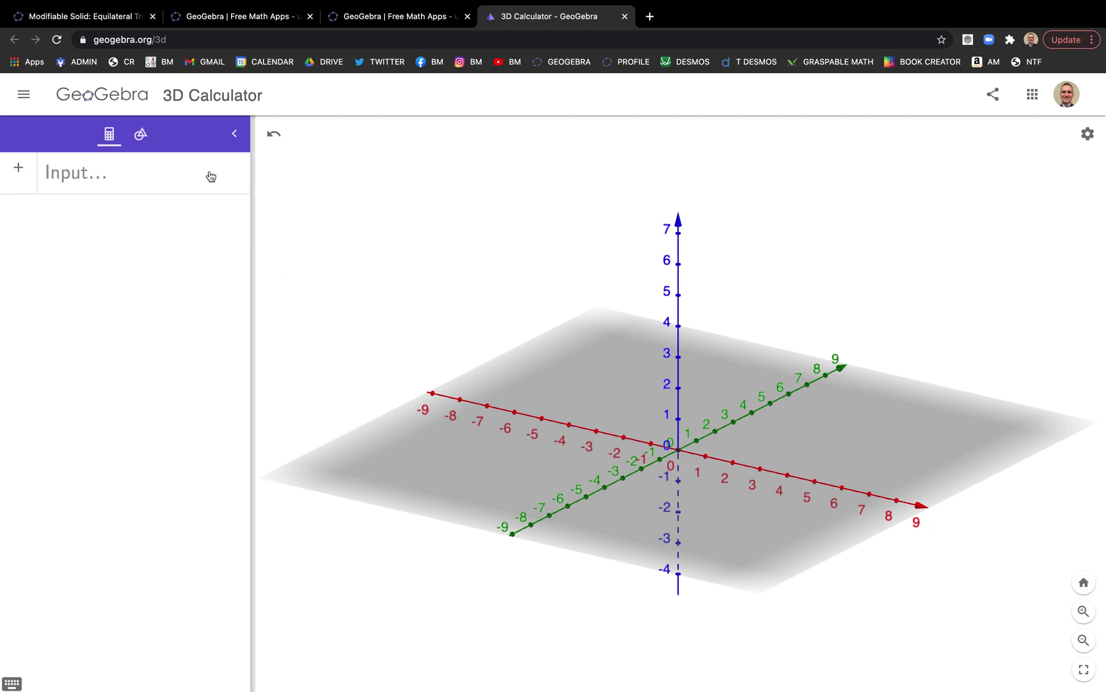
left_click_drag(253, 175, 359, 176)
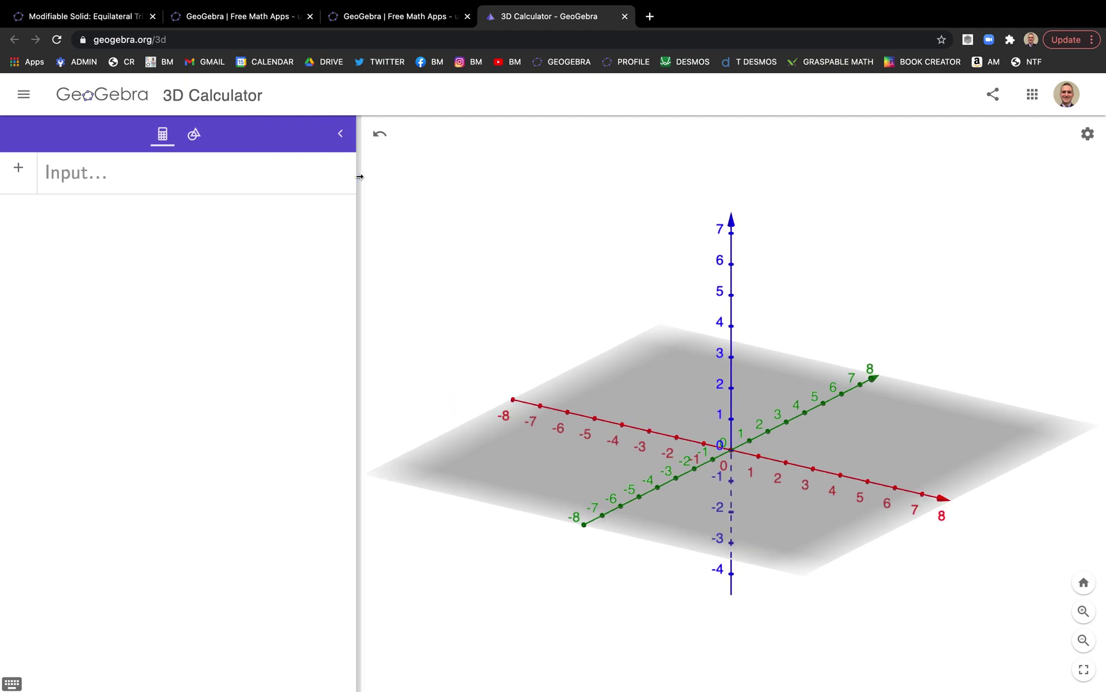
left_click(206, 186)
type("f(x) = ")
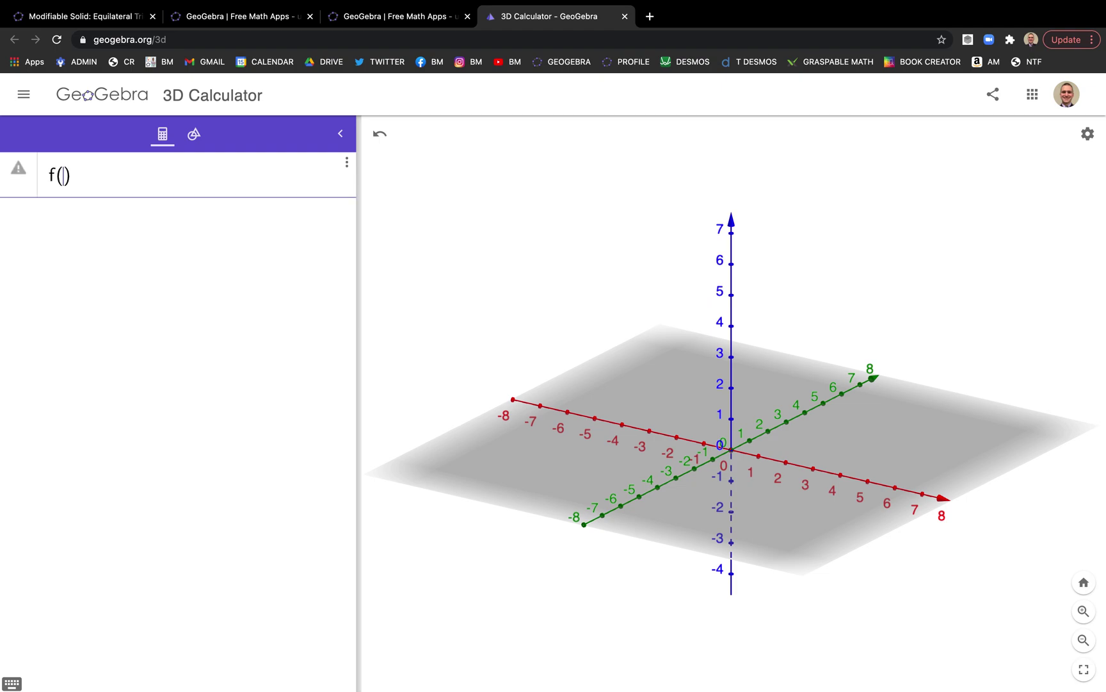
type("sin(x) + 3")
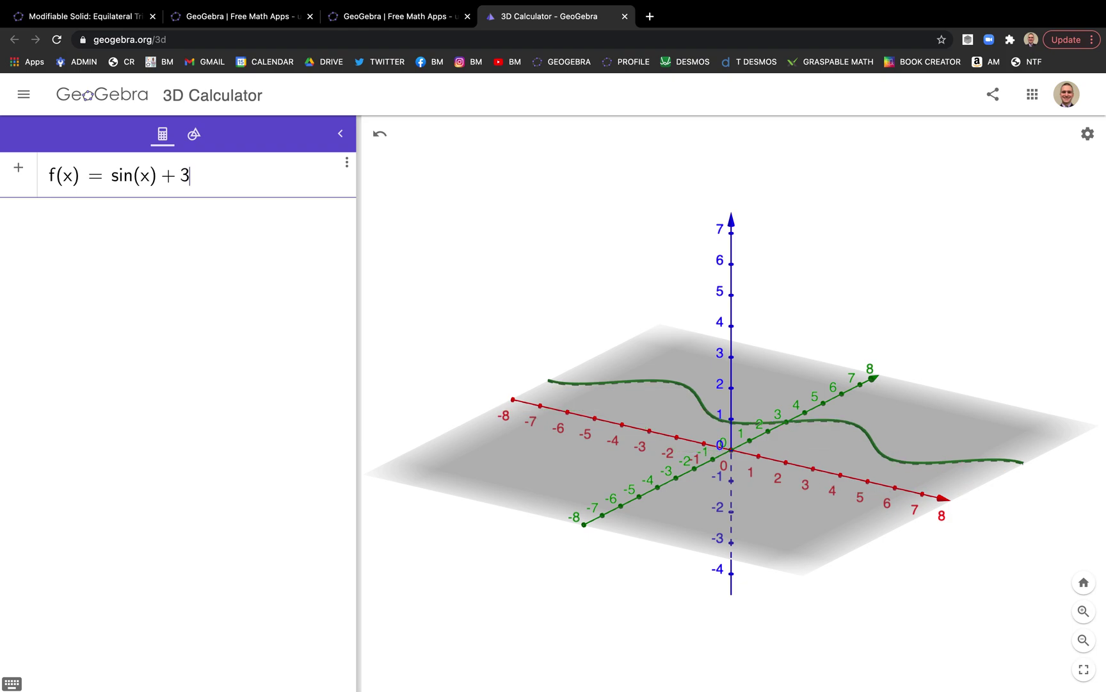
key("Return")
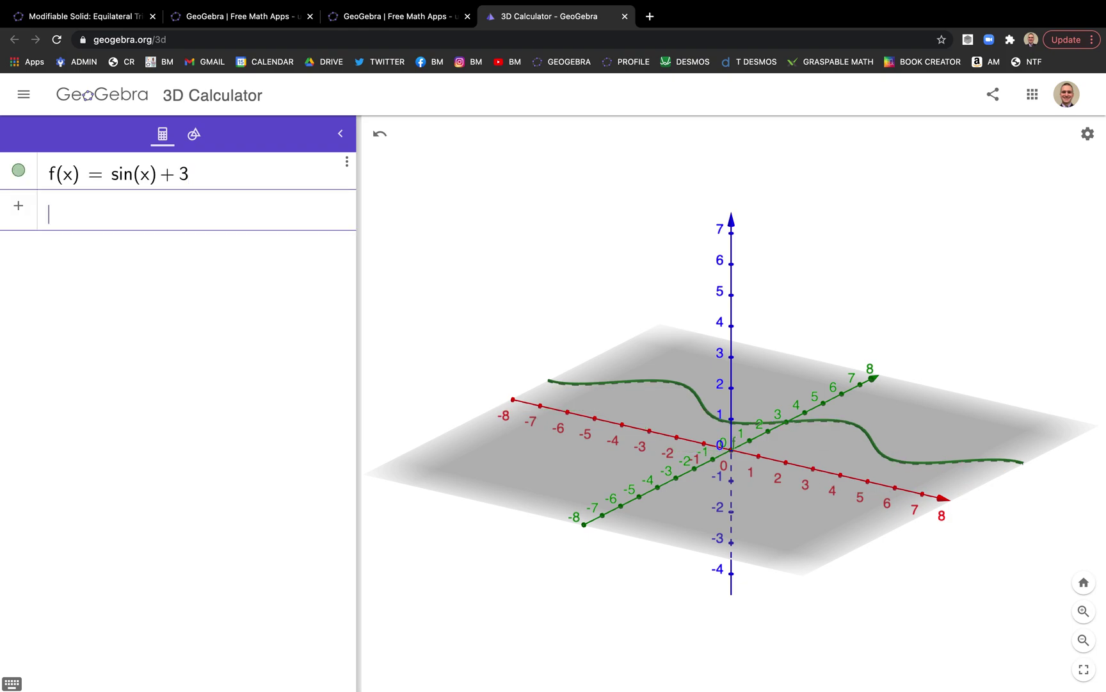
type("g(x)")
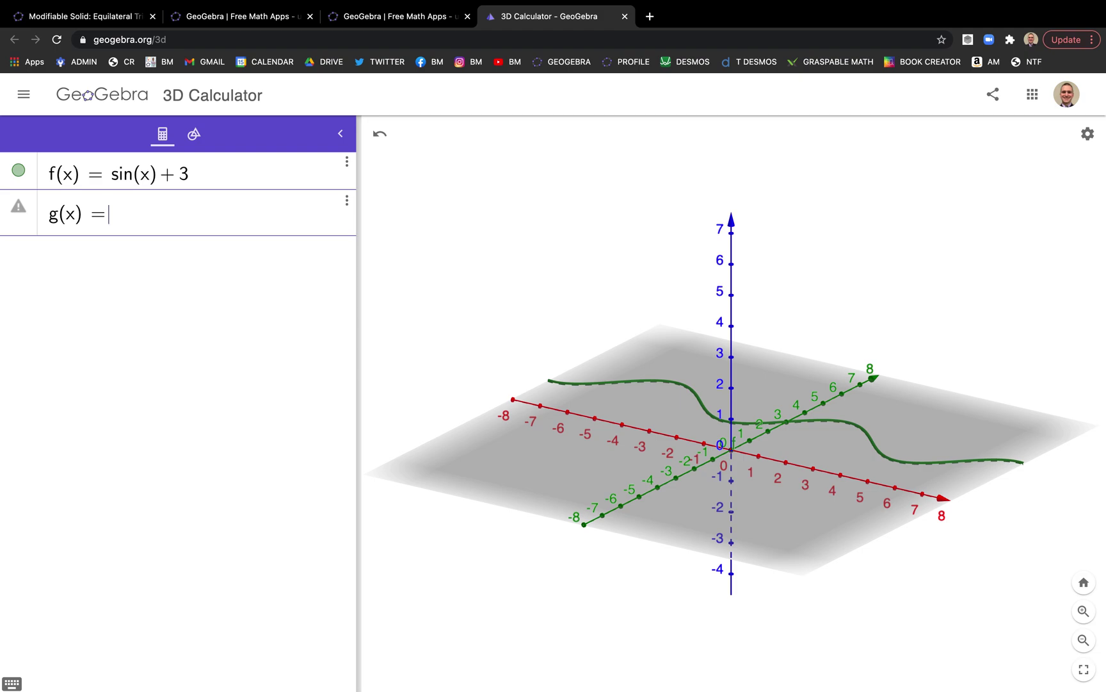
type("=-2+")
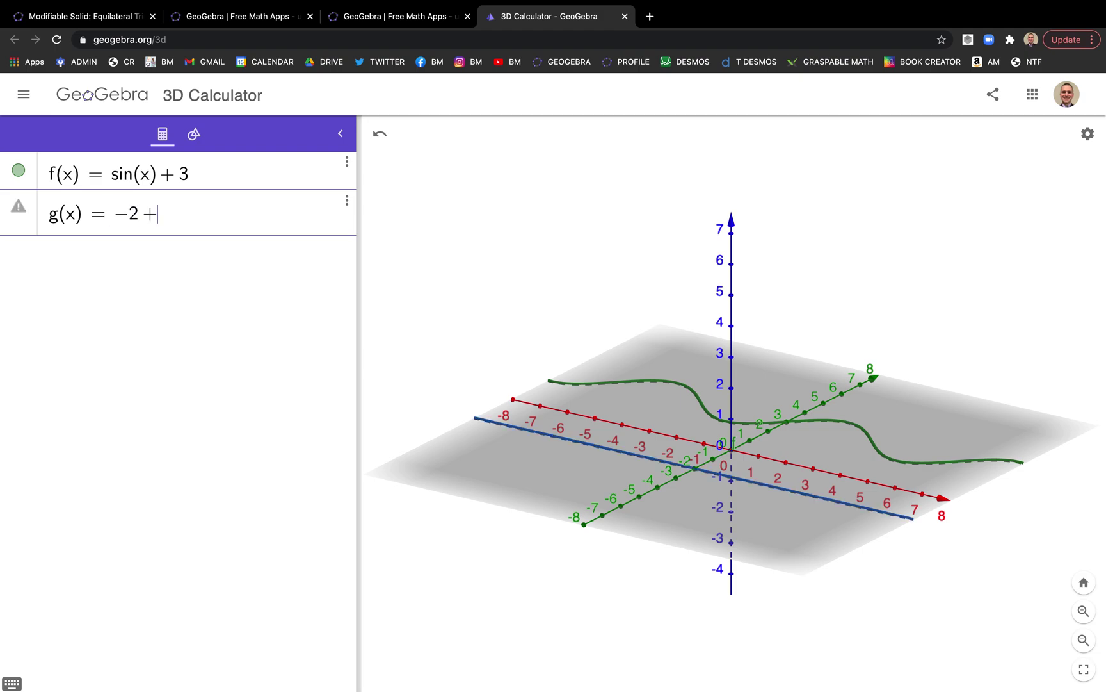
type("cos(x)")
key("Return")
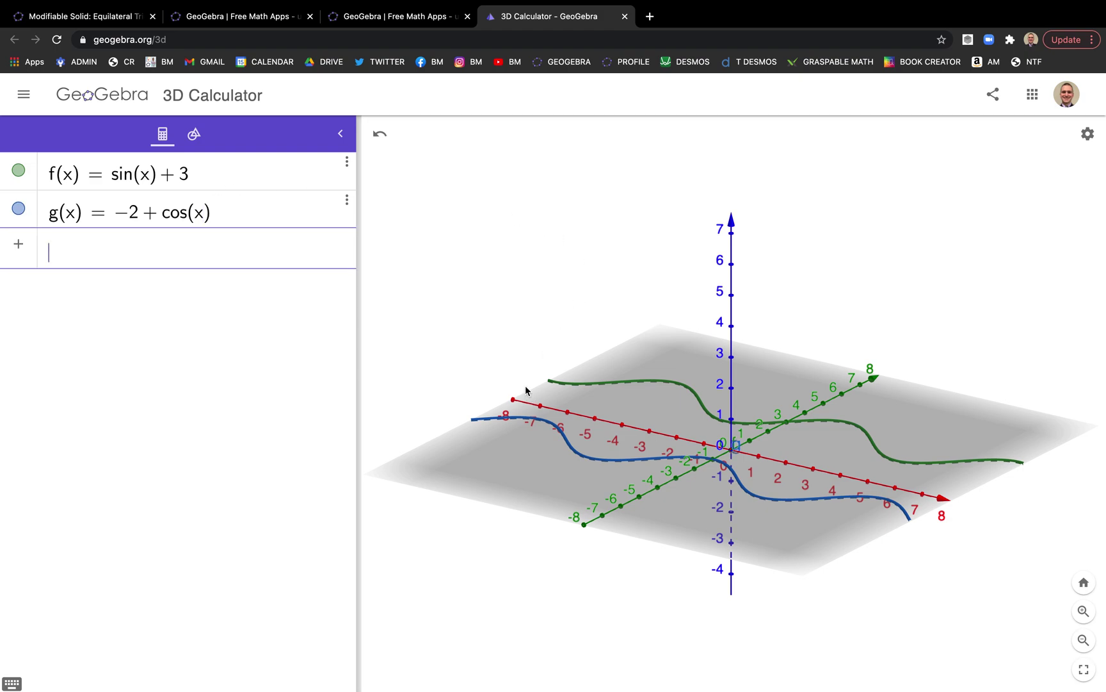
left_click_drag(532, 392, 523, 340)
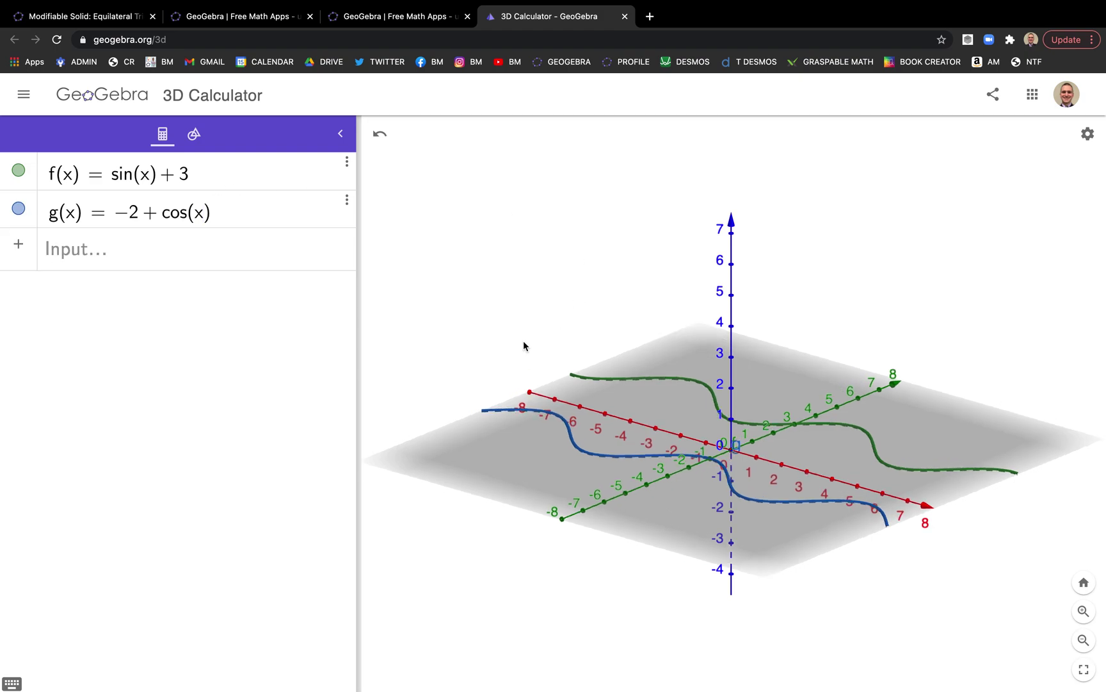
left_click(103, 238)
- Enlarge the page and create sliders a = 1 and b = 1
key("super+equal")
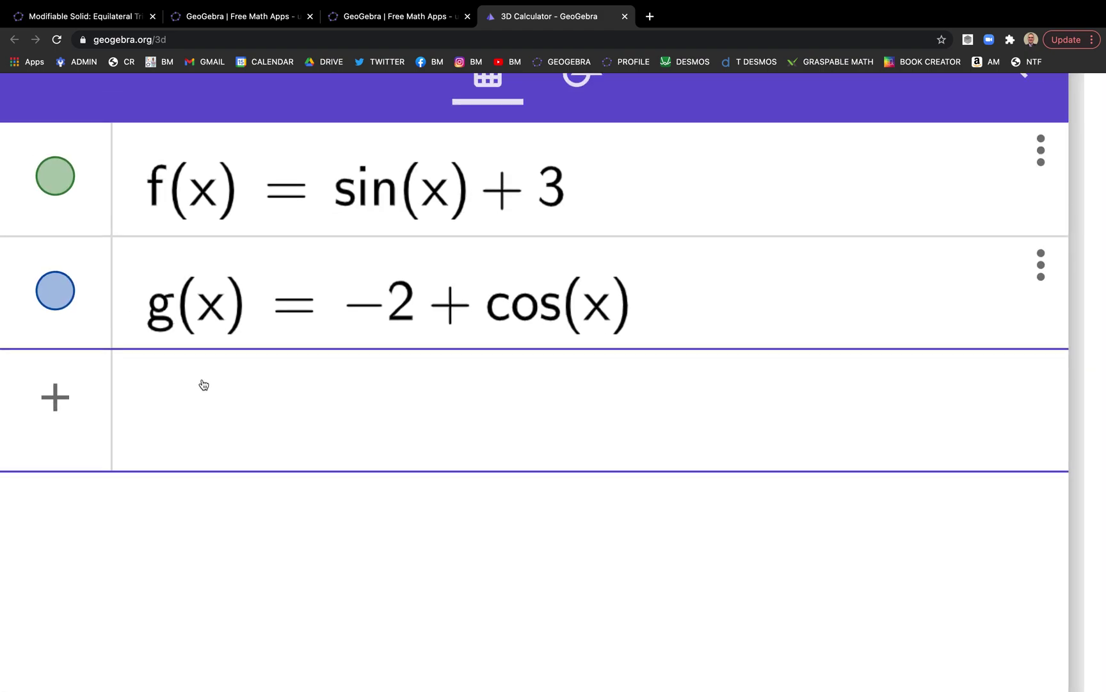
type("a = 1")
key("Return")
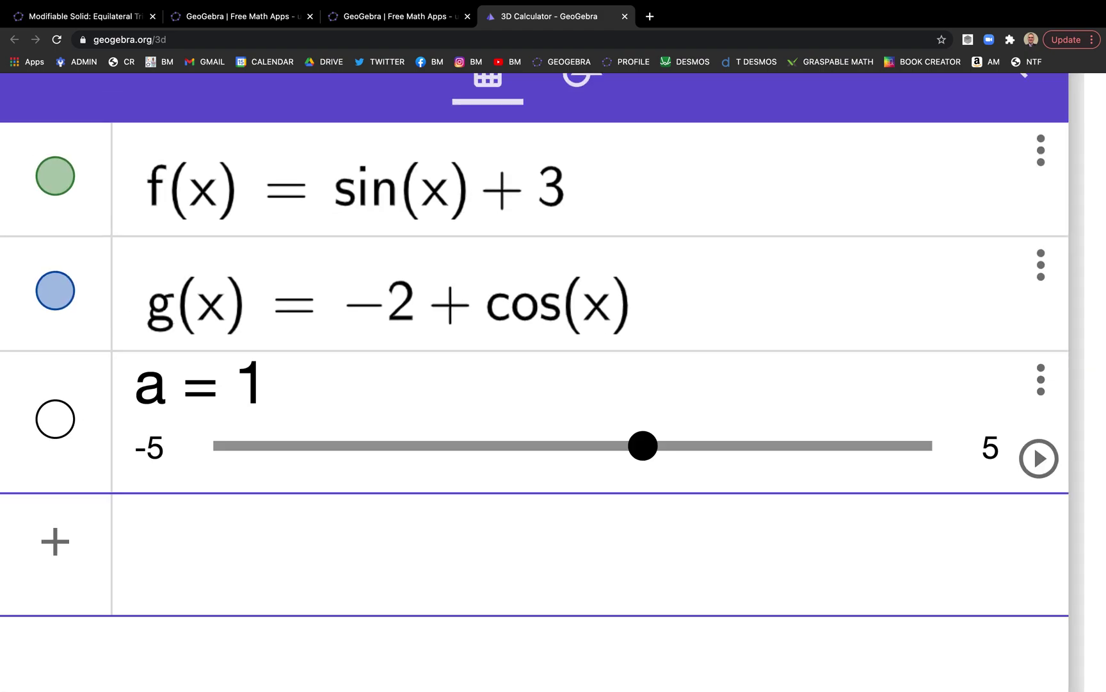
type("b ")
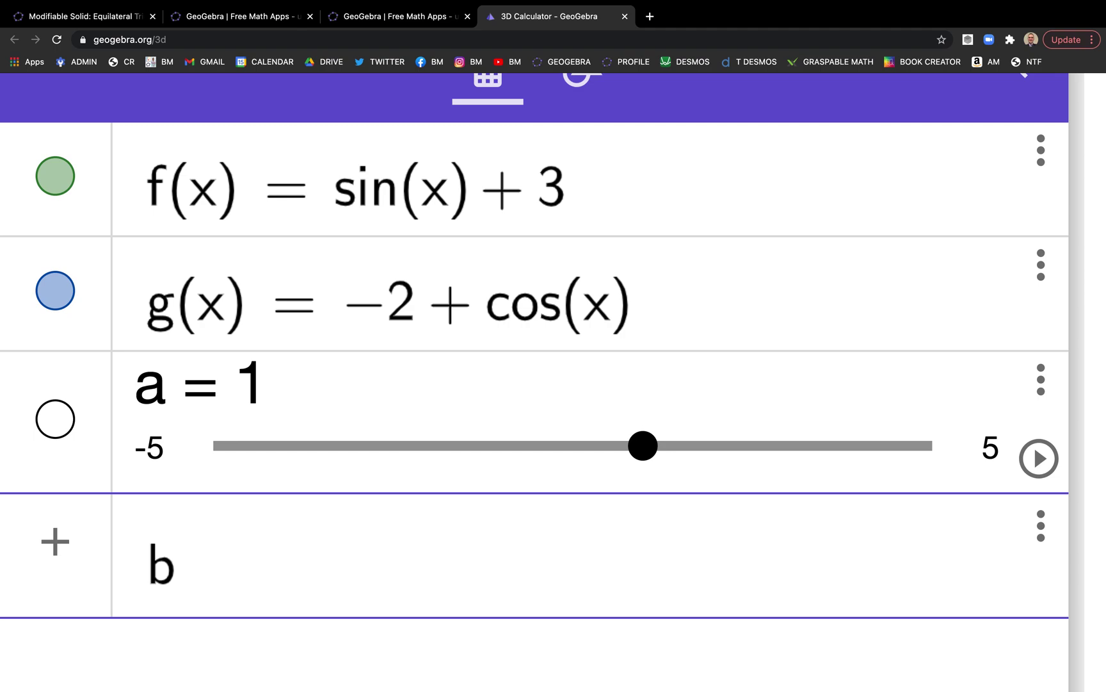
type("= 1")
key("Return")
- Set slider b's minimum to a instead of -5
left_click(163, 612)
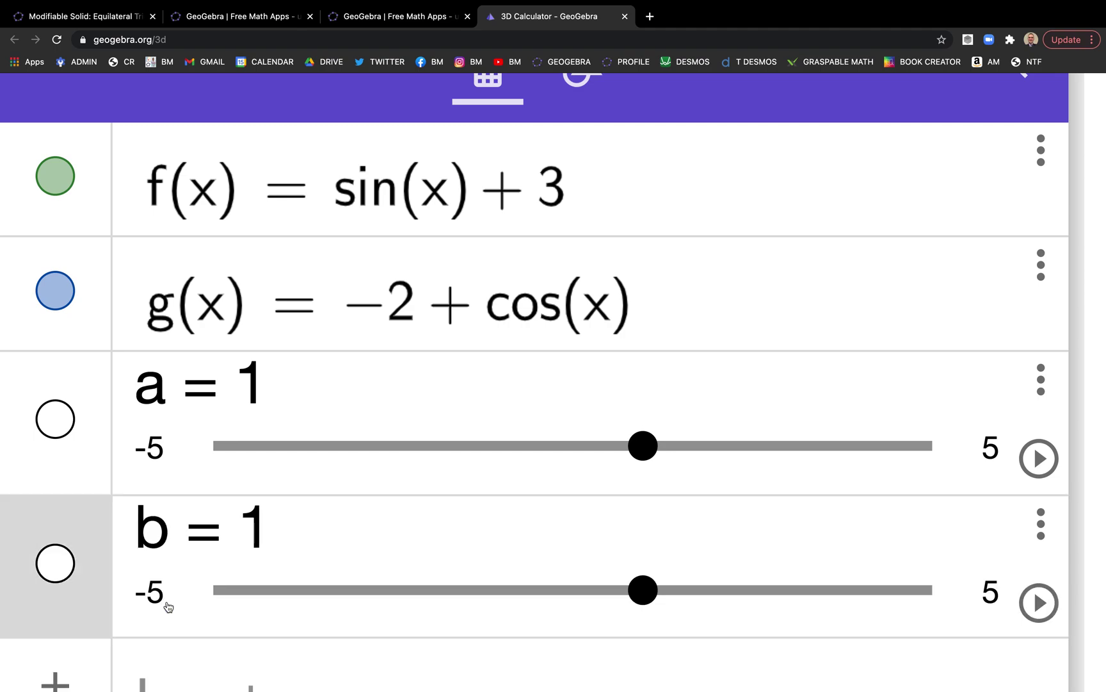
left_click(182, 592)
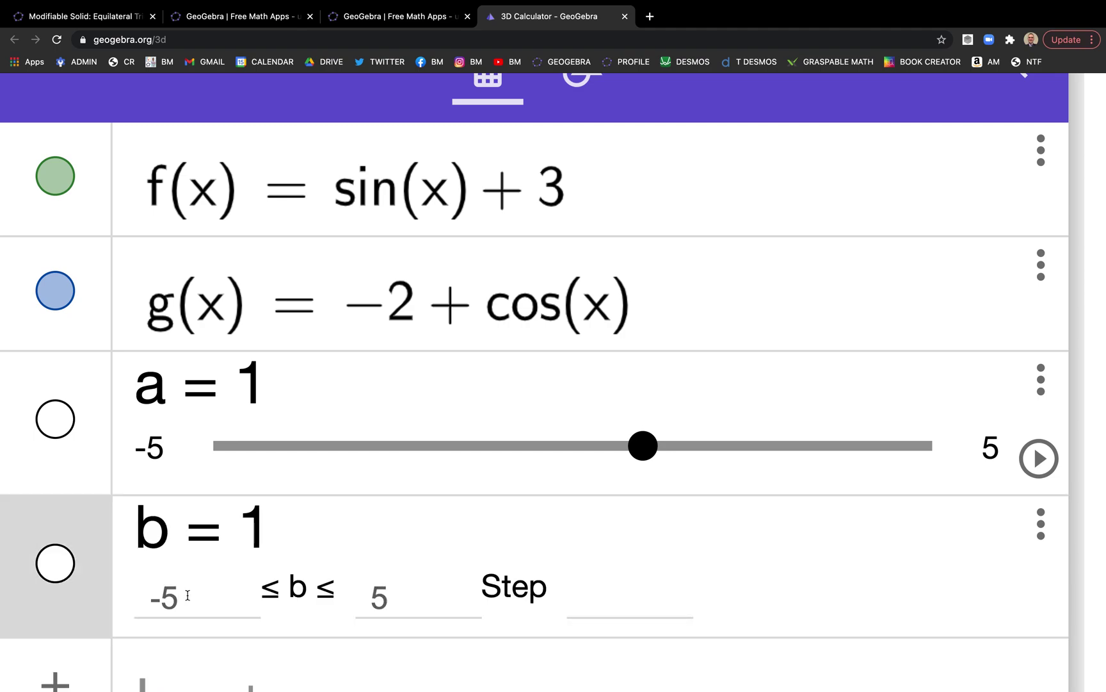
key("BackSpace")
key("BackSpace")
type("a")
key("Return")
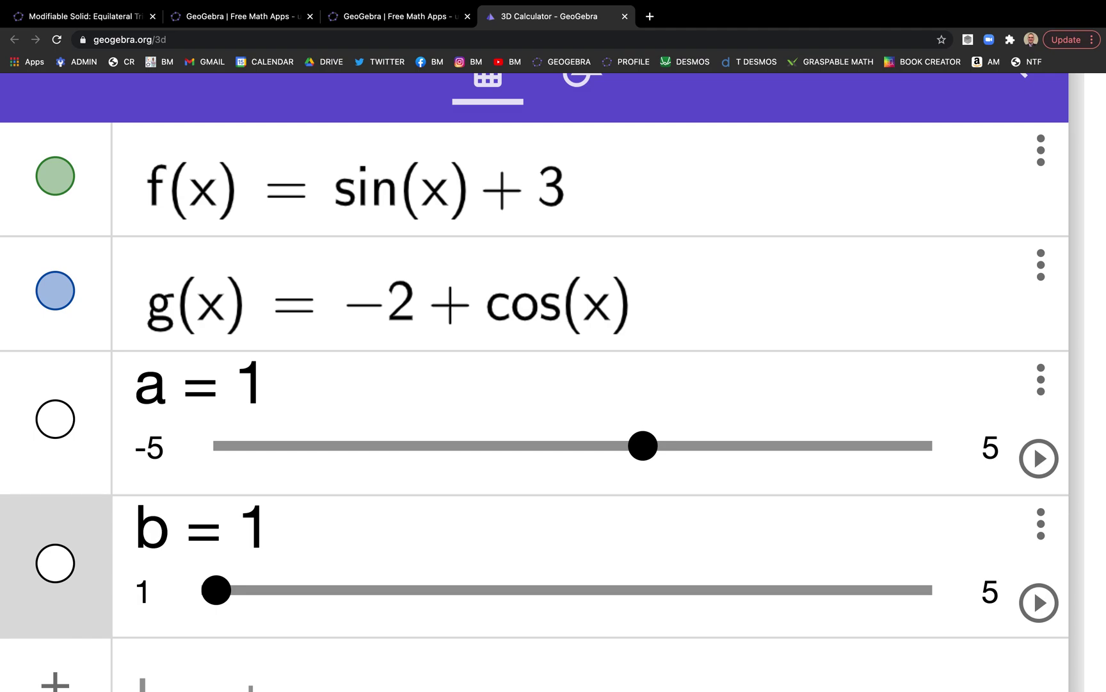
- Set b to 2.3 and a to -2, then restore normal page size
left_click_drag(221, 600, 443, 590)
left_click(639, 452)
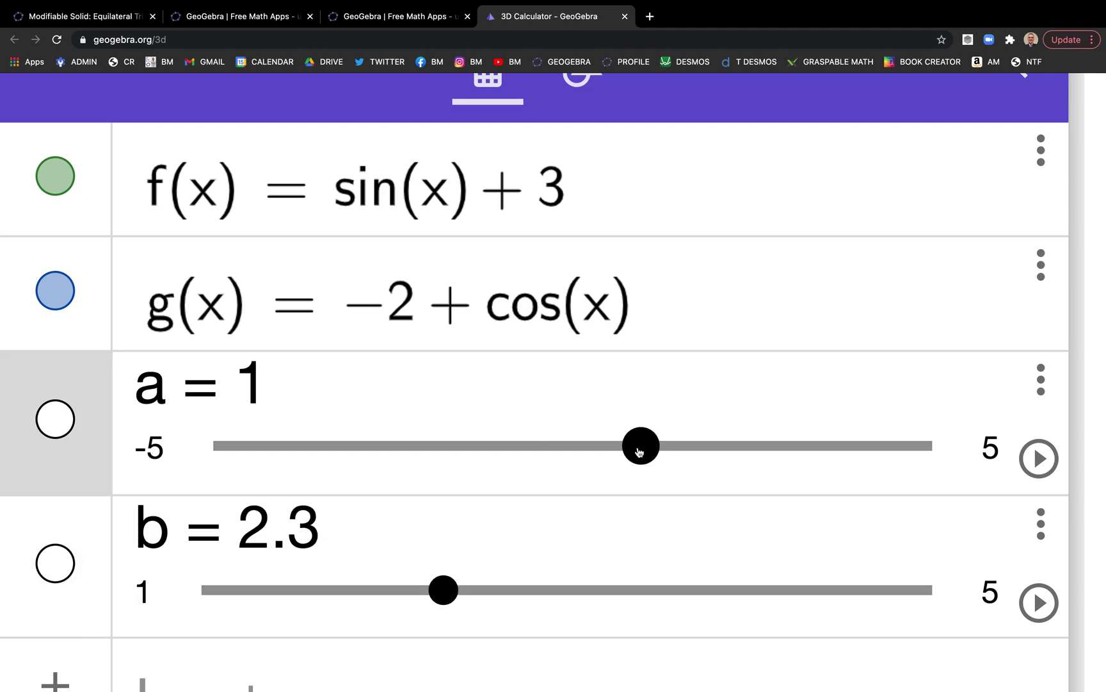
left_click_drag(639, 453, 439, 446)
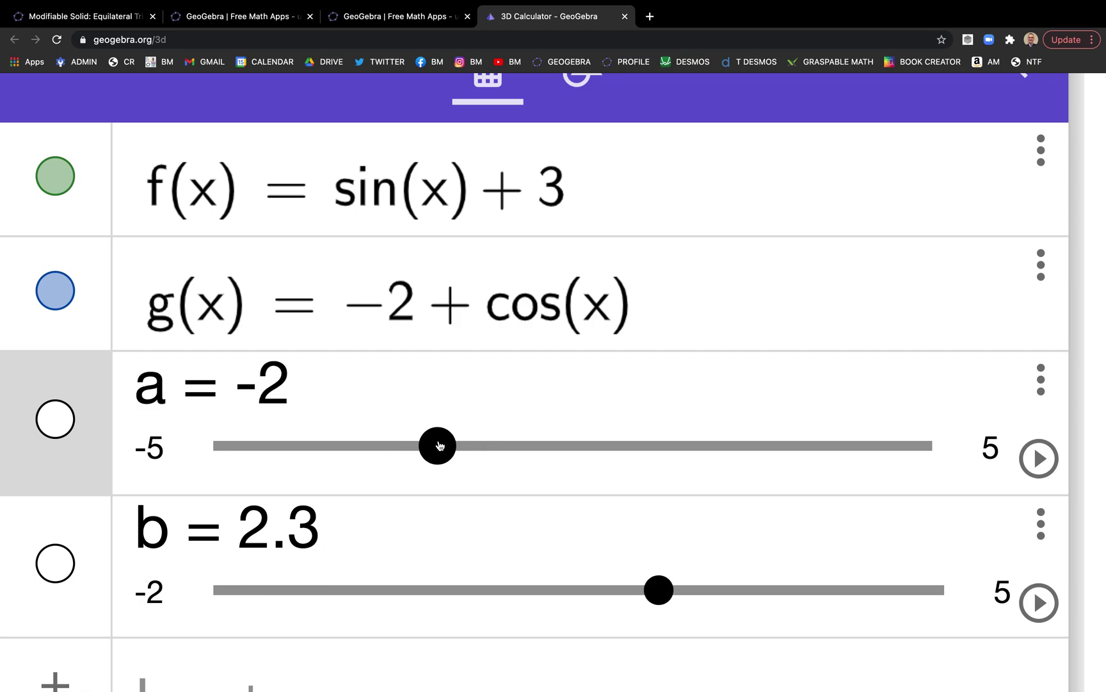
key("super+minus")
key("super+minus")
key("super+minus")
key("super+minus")
key("super+minus")
key("super+minus")
key("super+minus")
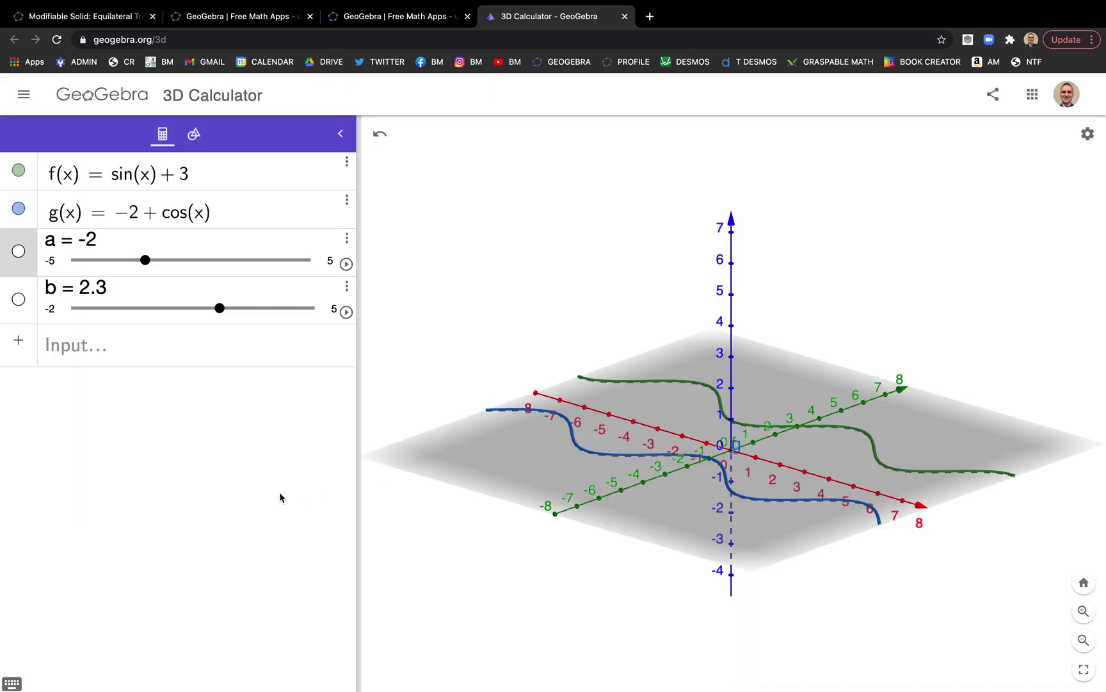
- Create points A=(a,f(a)), B=(b,f(b)), C=(a,g(a)) and D=(b,g(b))
left_click(197, 356)
type("(")
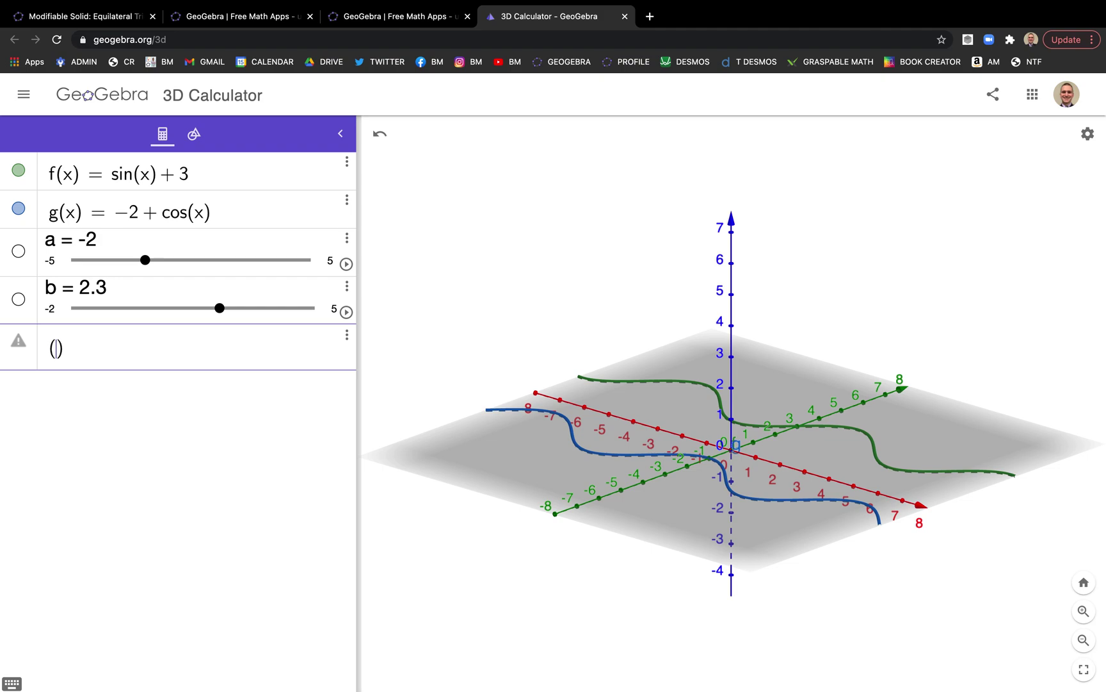
type("a, f(a")
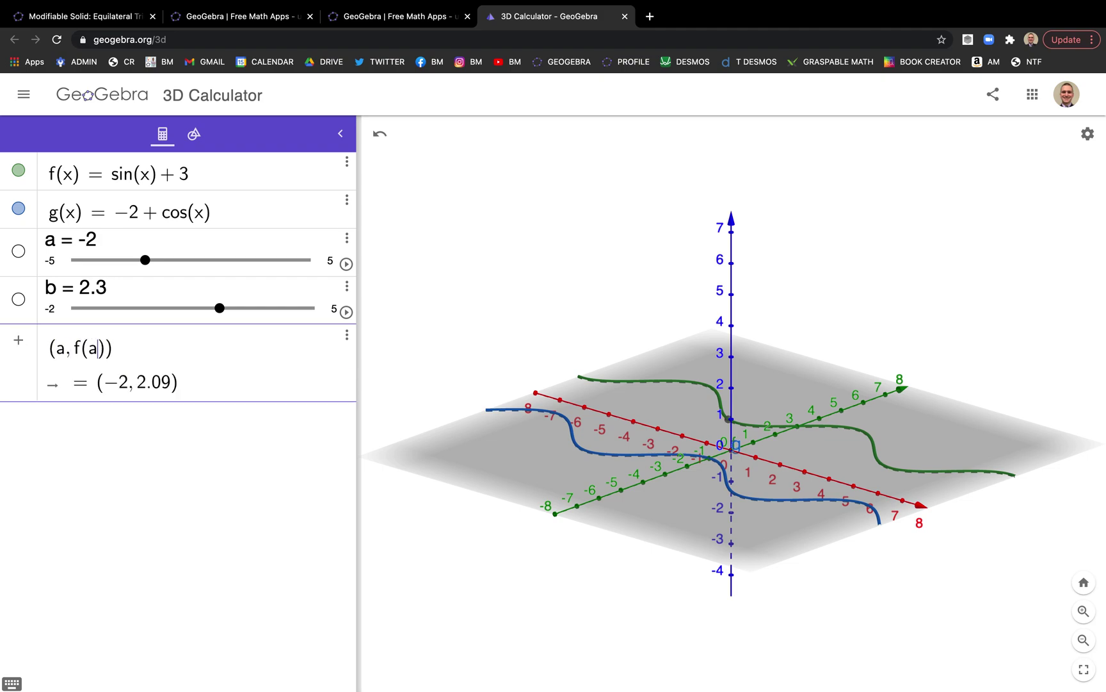
key("Return")
type("(b,f(b")
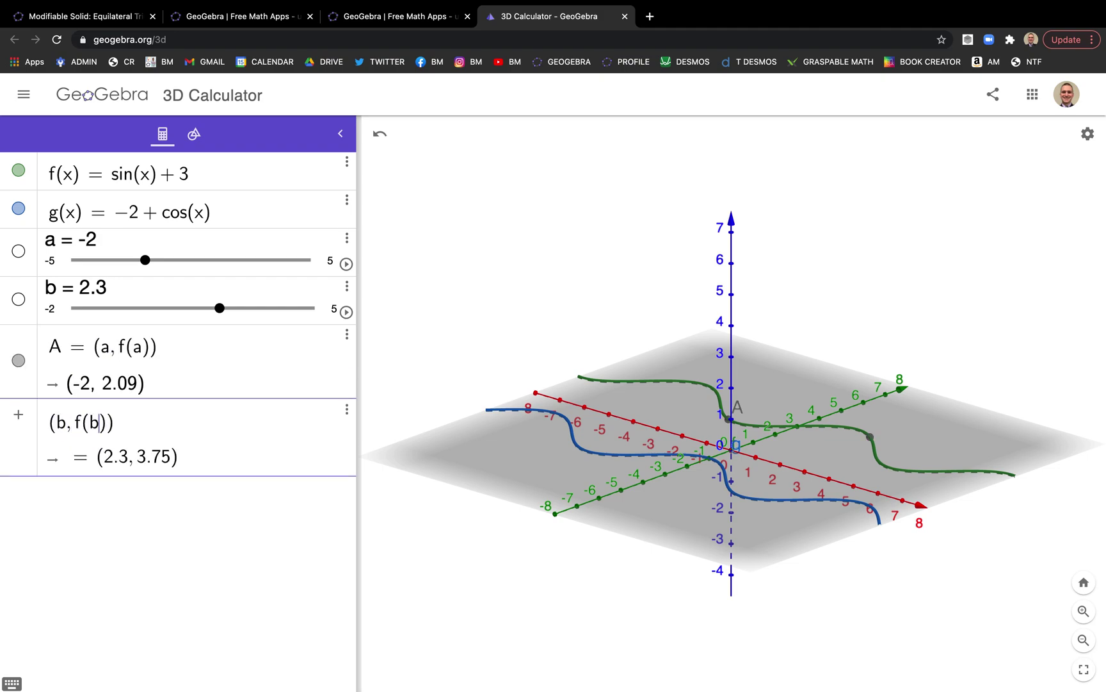
key("Return")
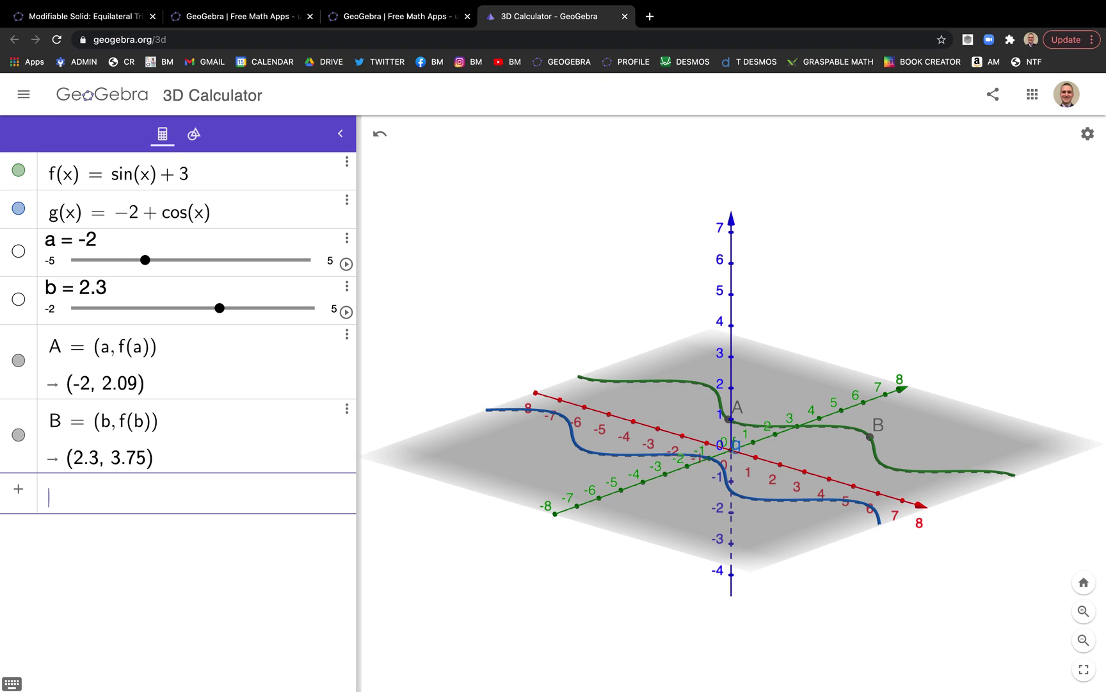
type("(a,g(a")
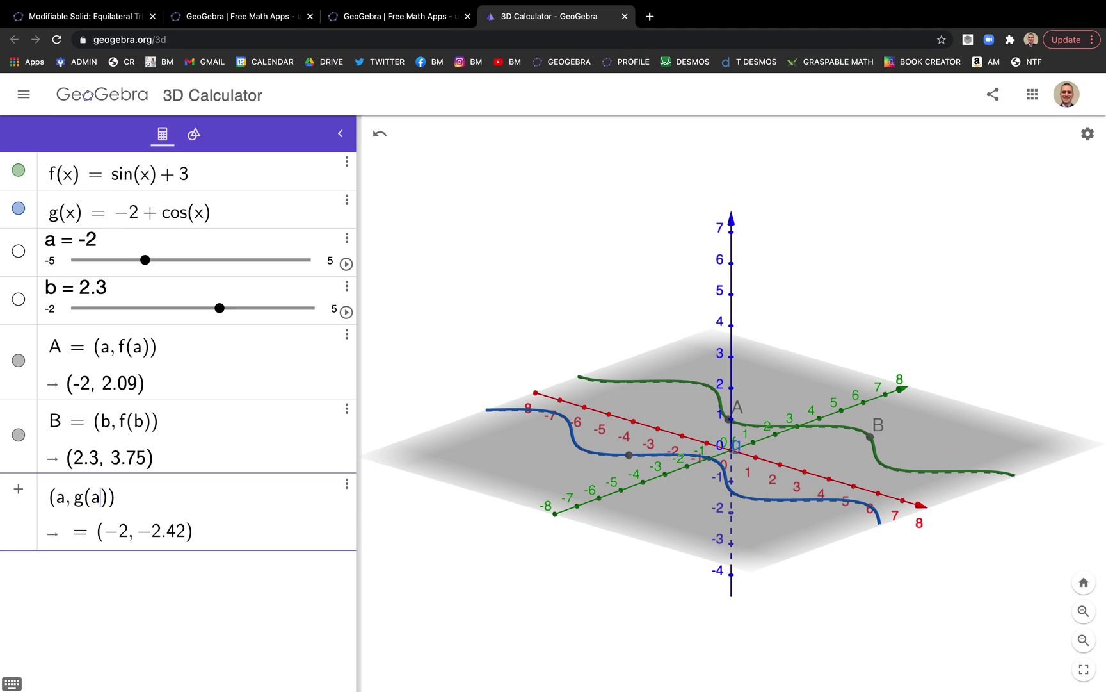
key("Return")
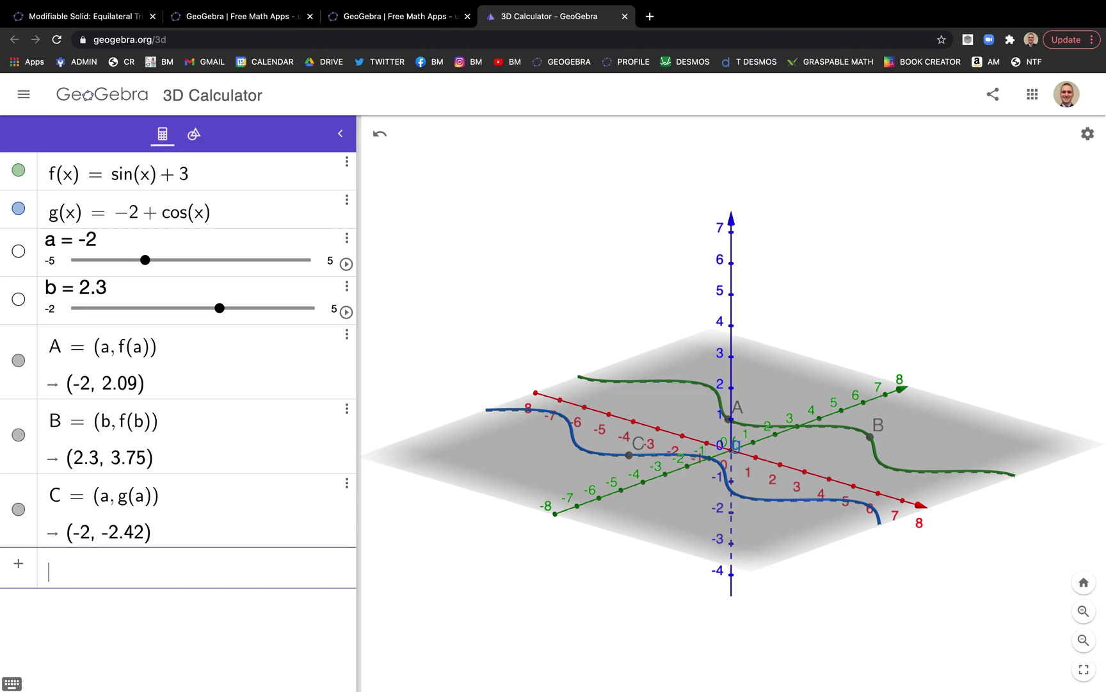
type("(b,g(b")
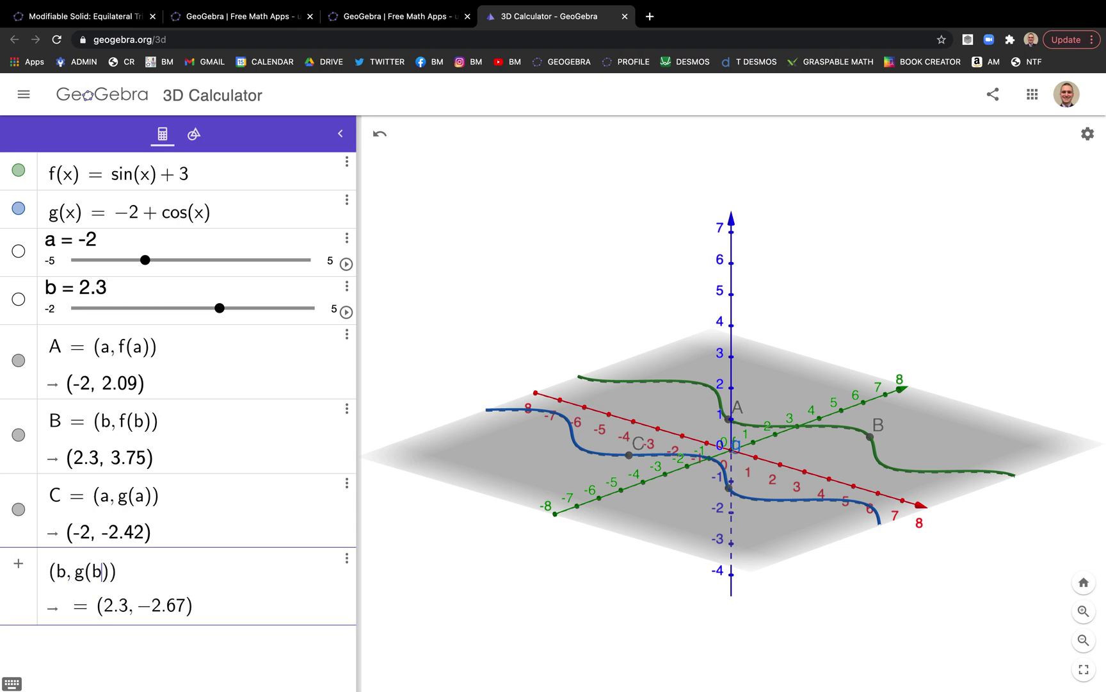
key("Return")
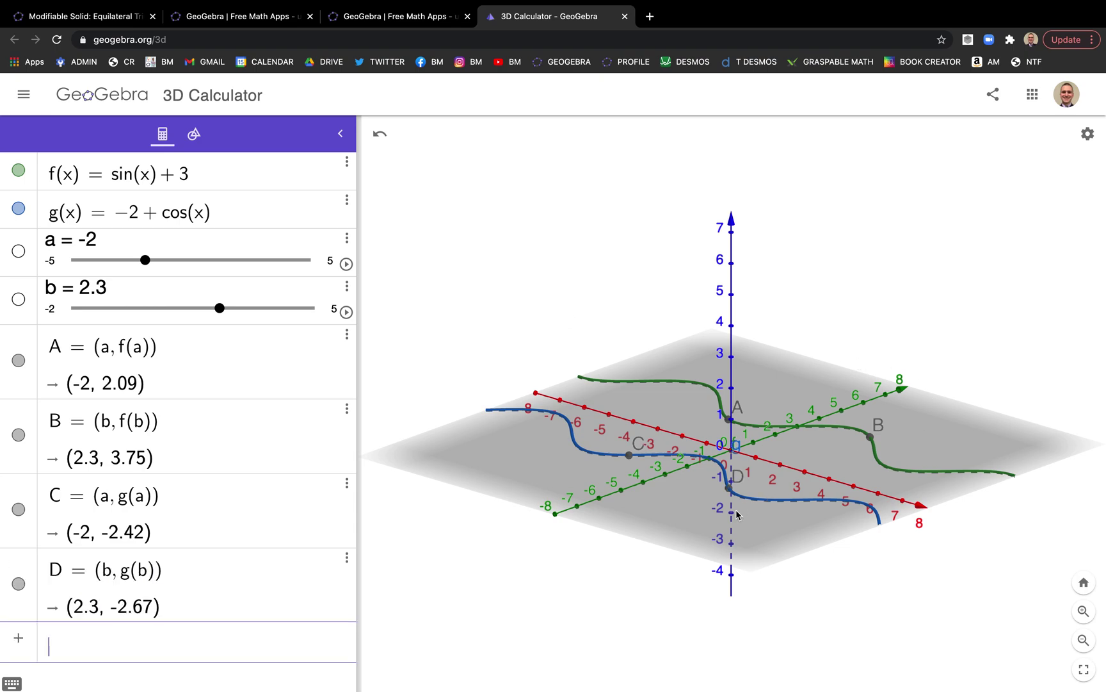
- Drag D and C along g so that b = 3.89 and a = -3
left_click_drag(730, 489, 757, 504)
left_click_drag(629, 455, 590, 453)
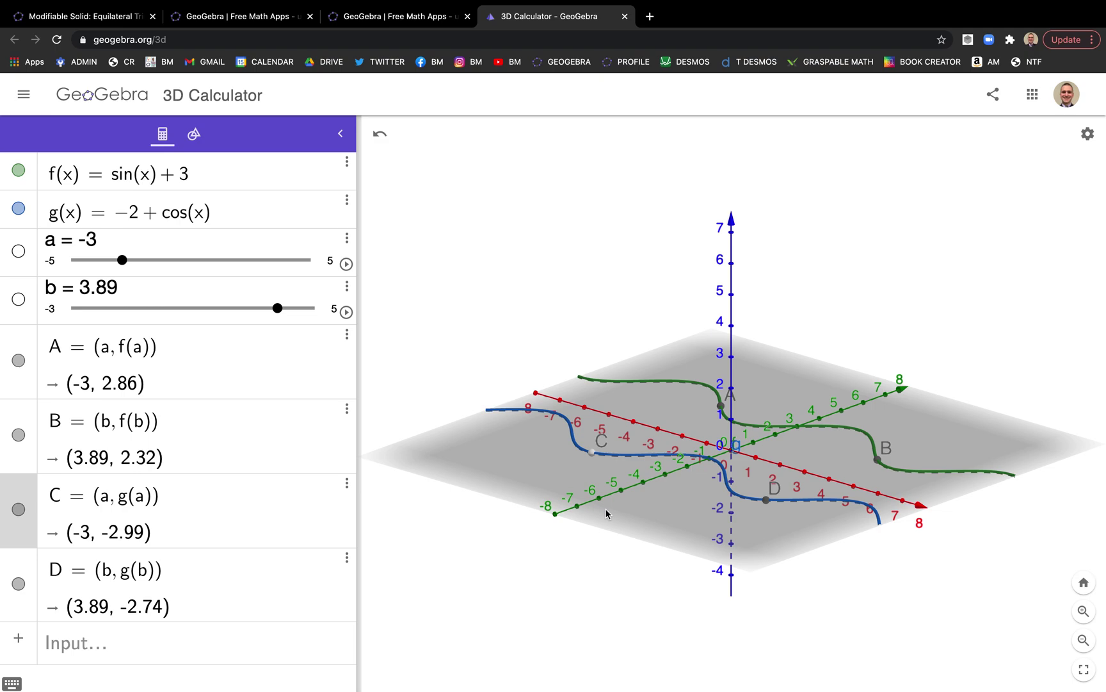
left_click_drag(607, 513, 612, 527)
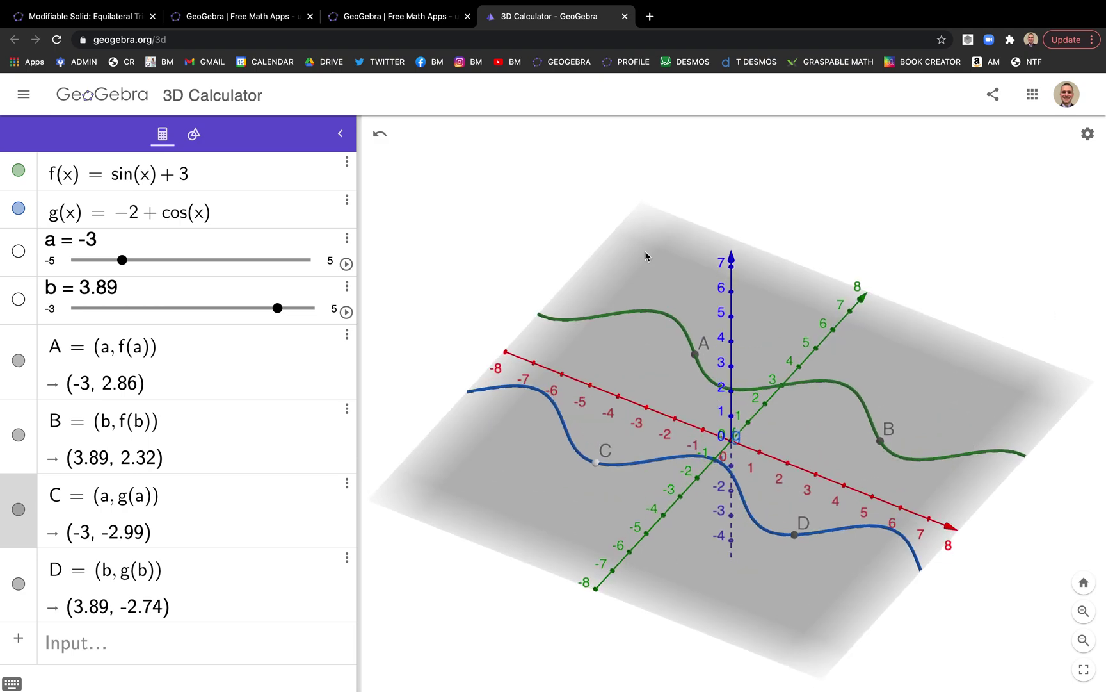
- Create h(x) = Function(f, a, b), restricting f to a ≤ x ≤ b
left_click_drag(586, 572, 580, 552)
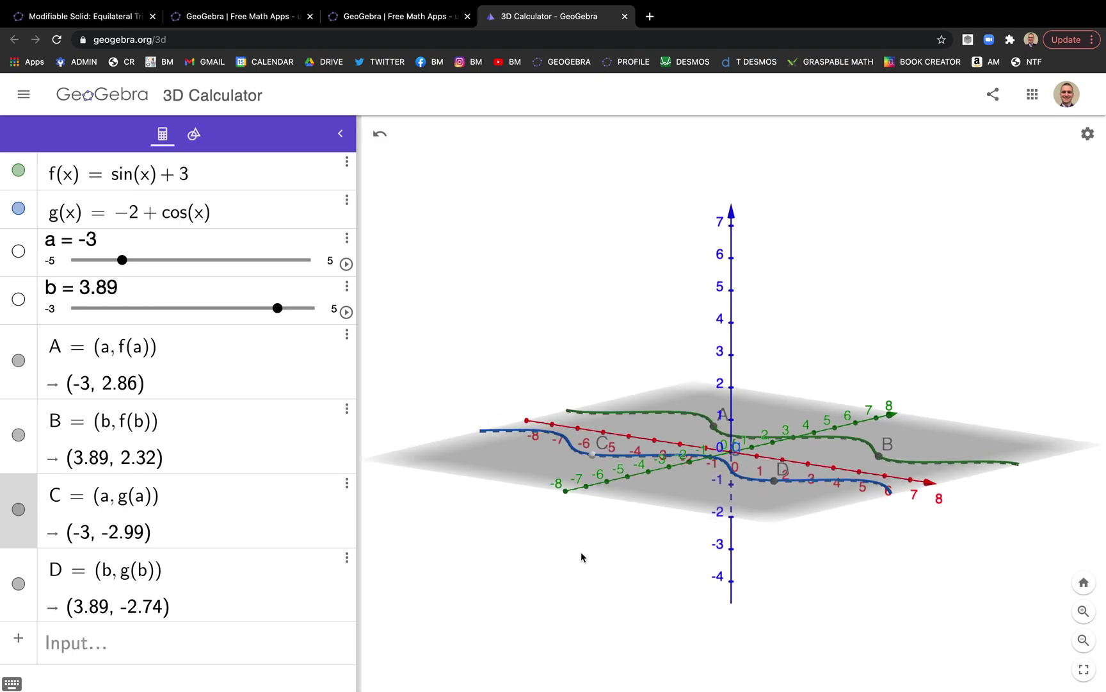
left_click(76, 641)
key("super+plus")
key("super+plus")
key("super+plus")
key("super+plus")
key("super+plus")
key("super+plus")
key("super+plus")
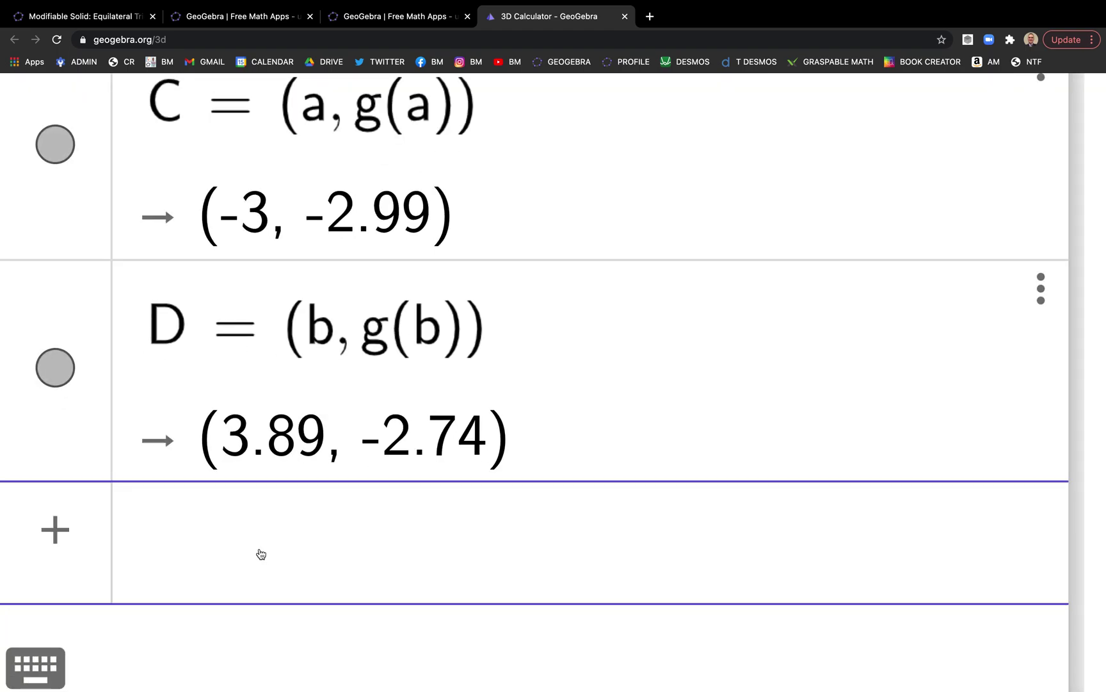
type("function(")
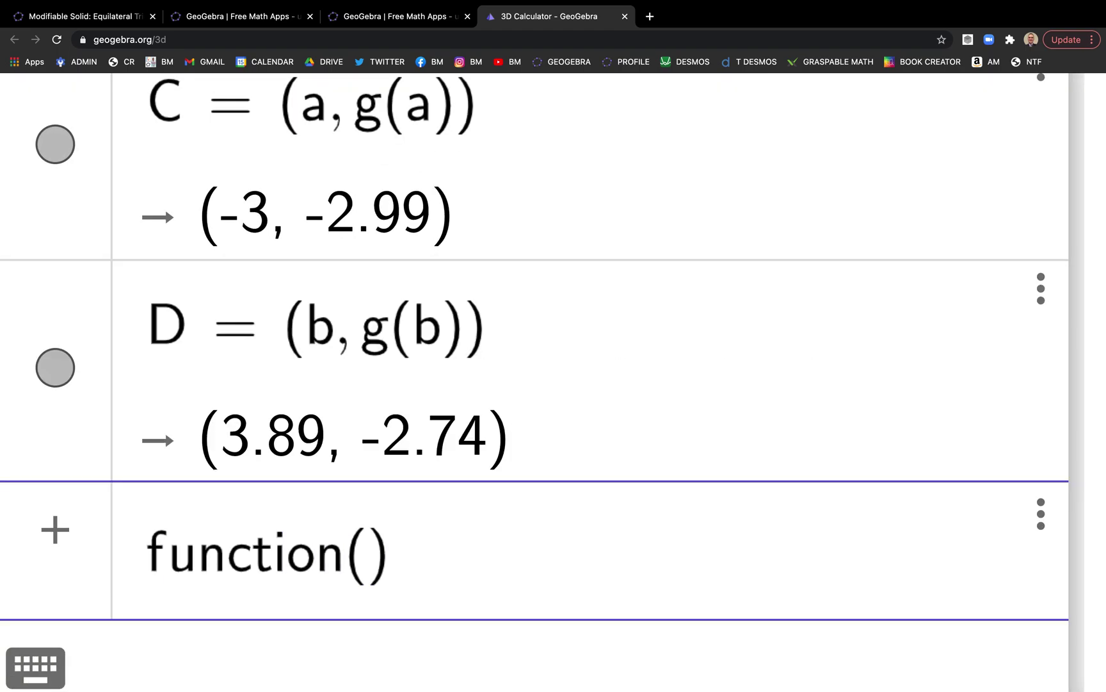
type("f, ")
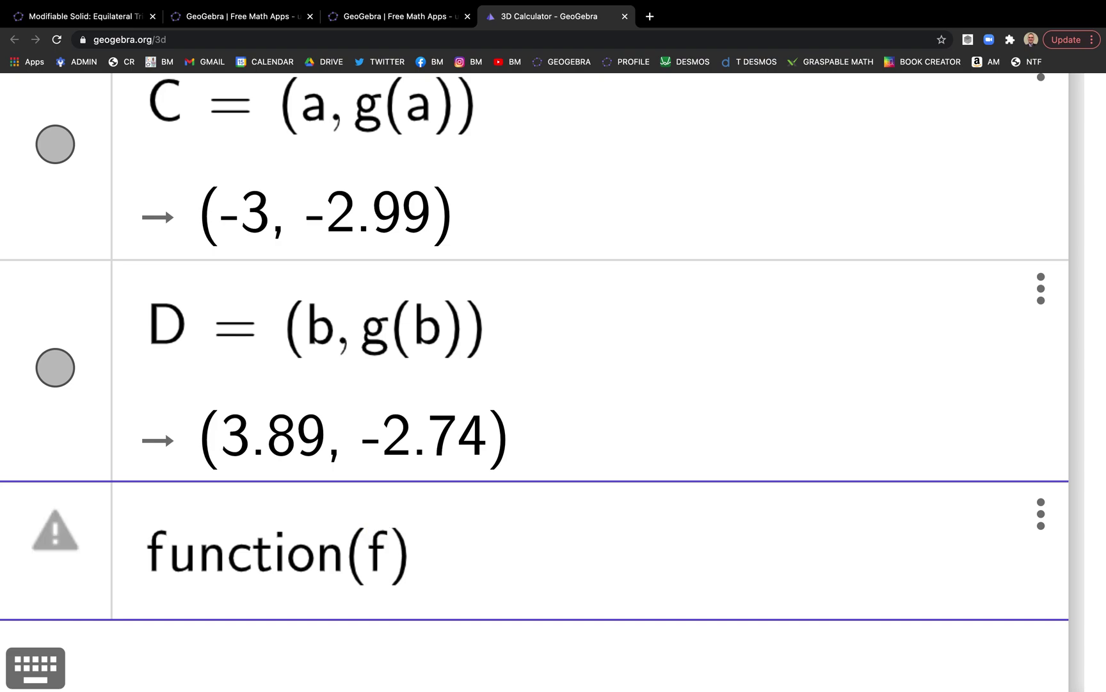
type("a, b")
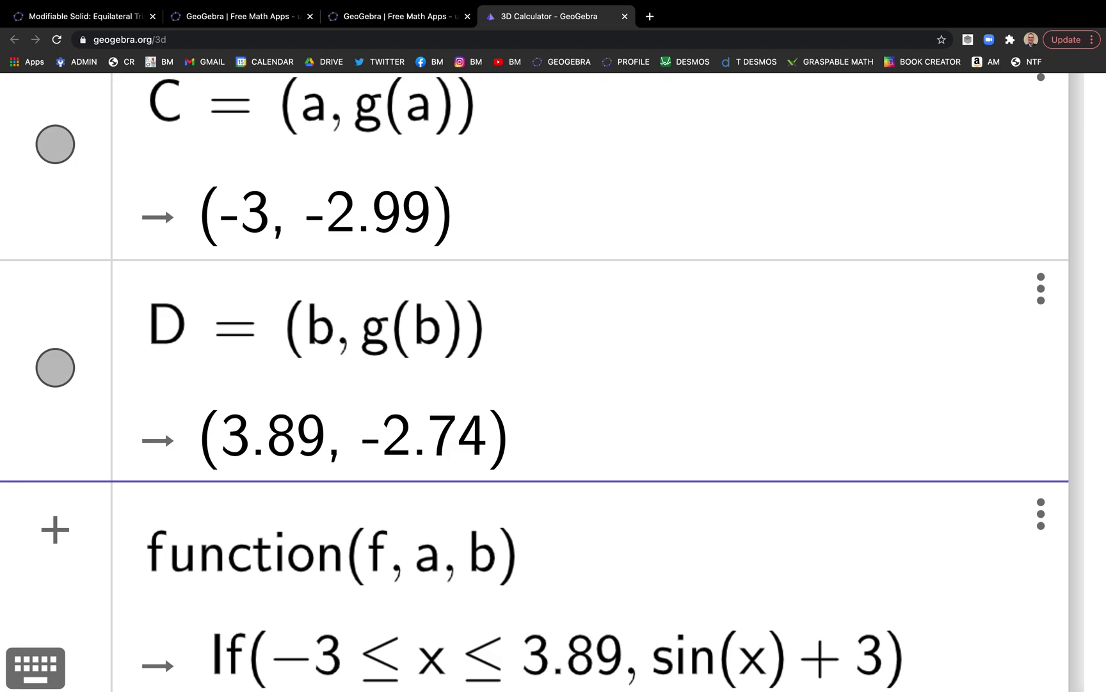
key("Return")
- Create p(x) = Function(g, a, b) and restore normal page size
type("funcatio")
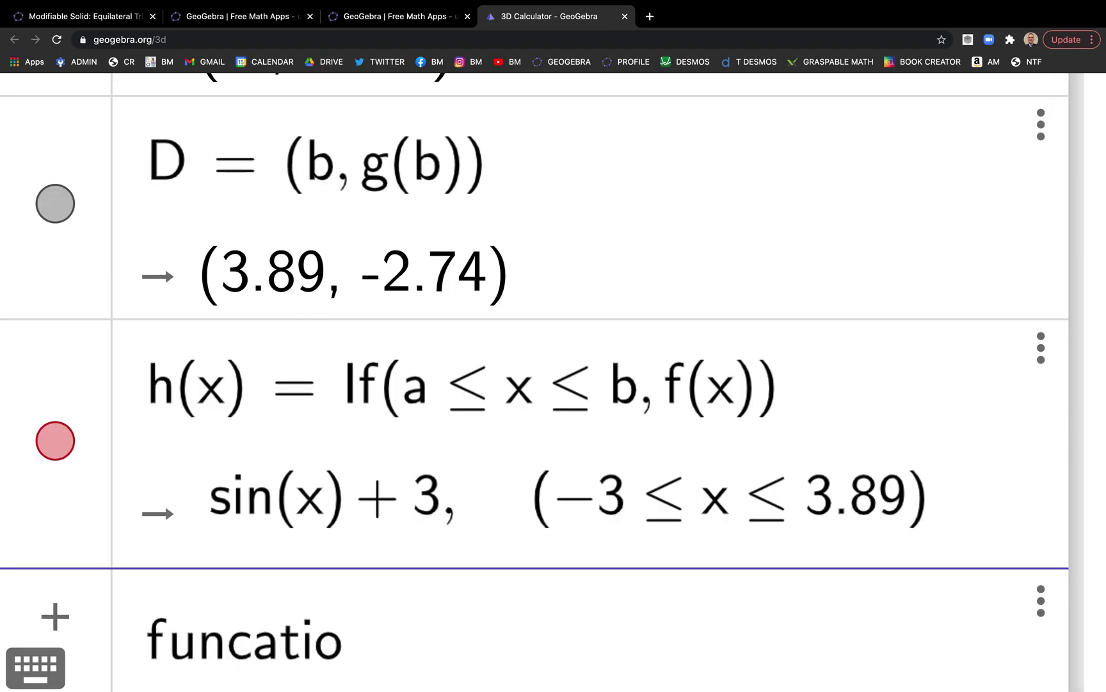
key("BackSpace")
key("BackSpace")
key("BackSpace")
key("BackSpace")
type("ti")
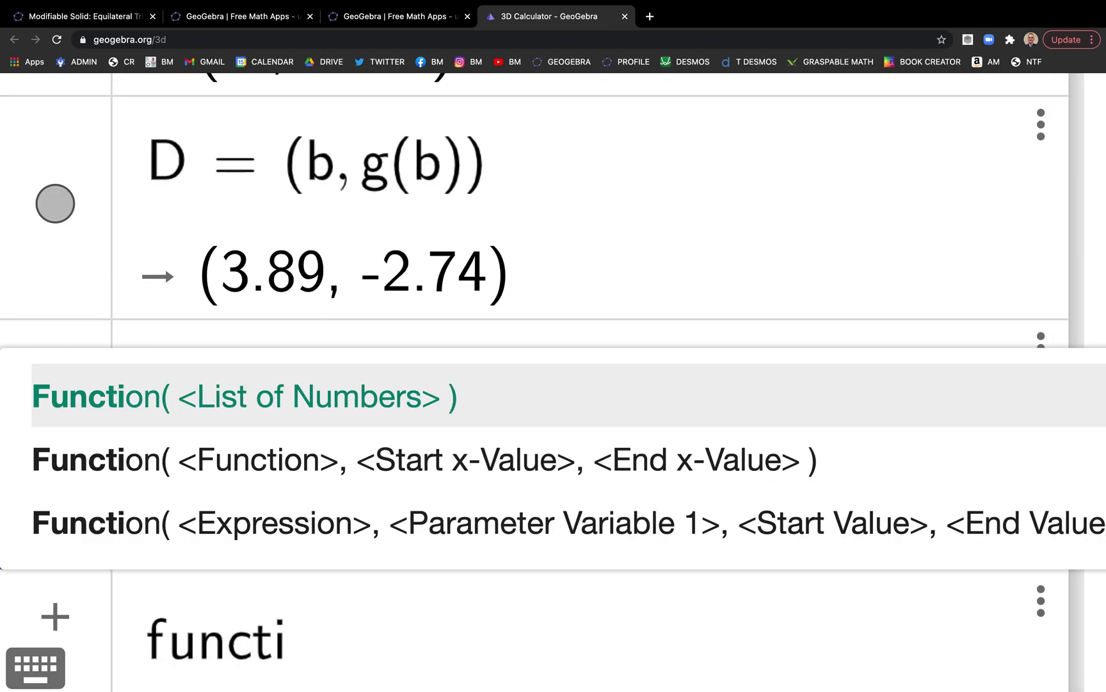
type("on(g,a,b")
key("Return")
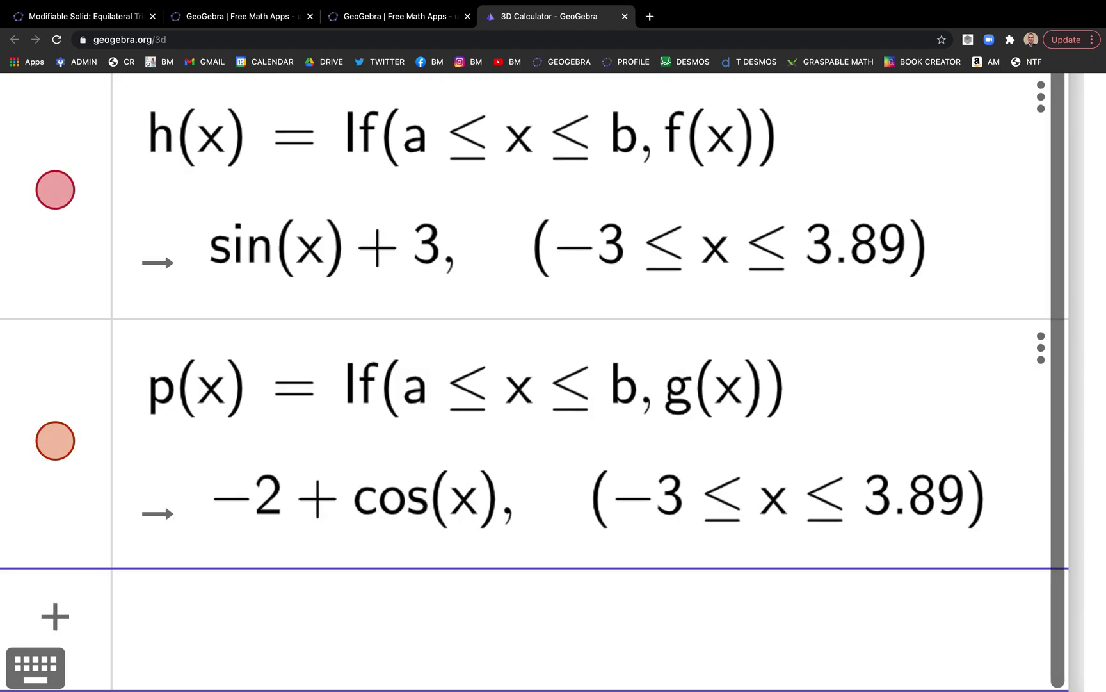
key("super+0")
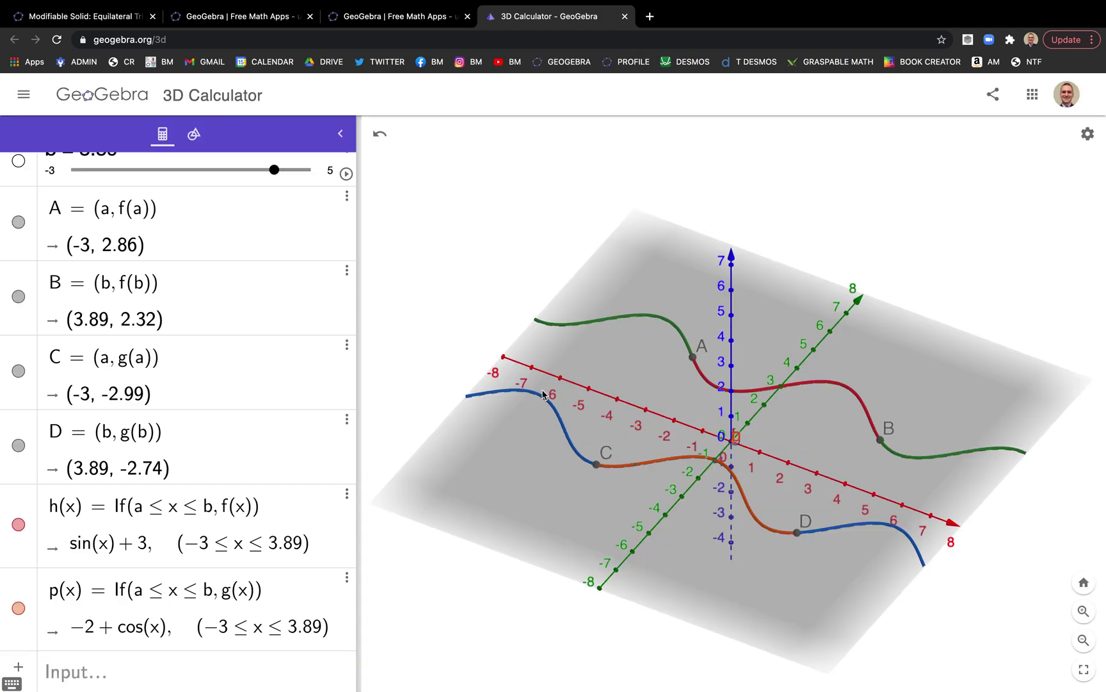
- Hide the f(x) and g(x) graphs, leaving only the restricted curves between A–B and C–D
left_click_drag(557, 364, 548, 279)
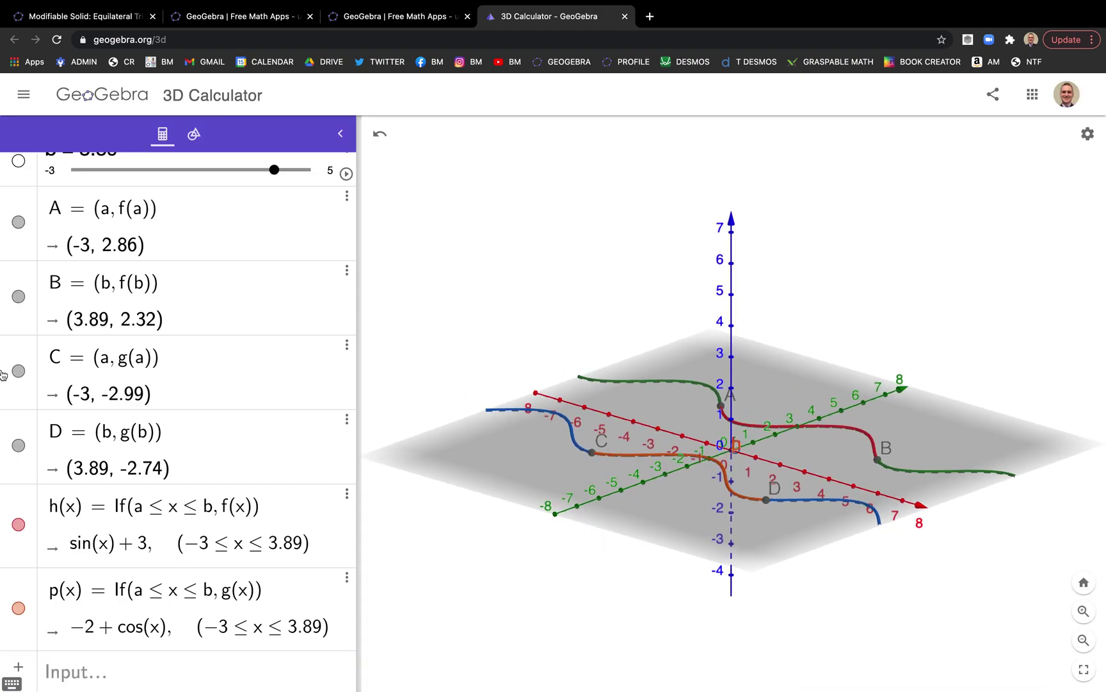
scroll(64, 527, "up", 3)
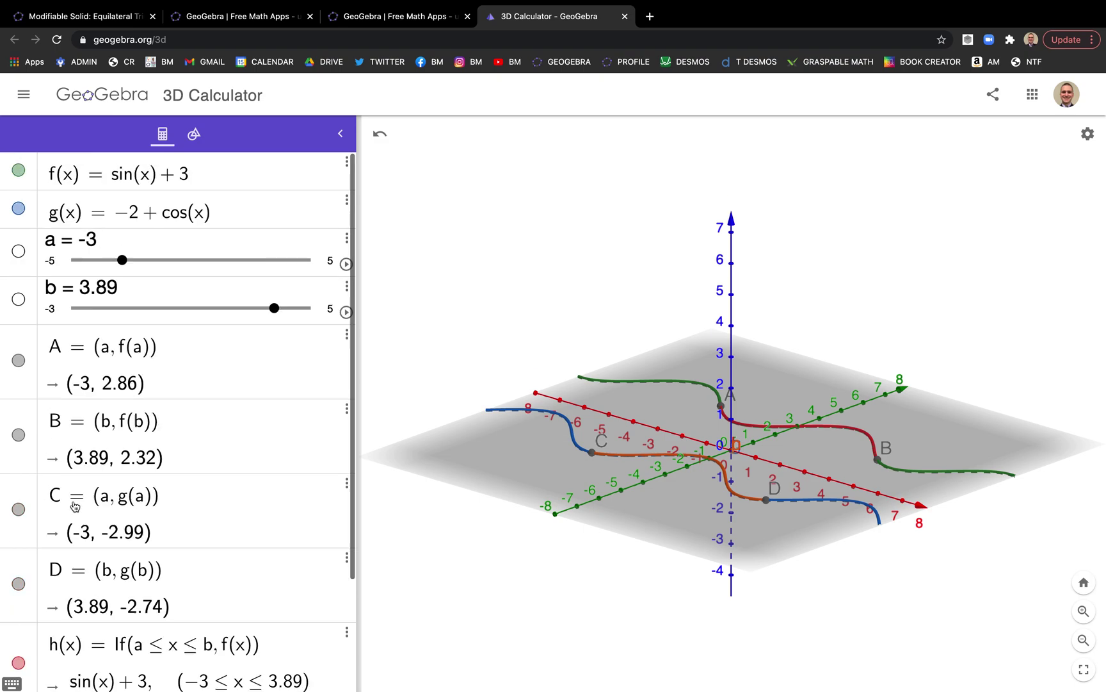
left_click(19, 171)
left_click(19, 209)
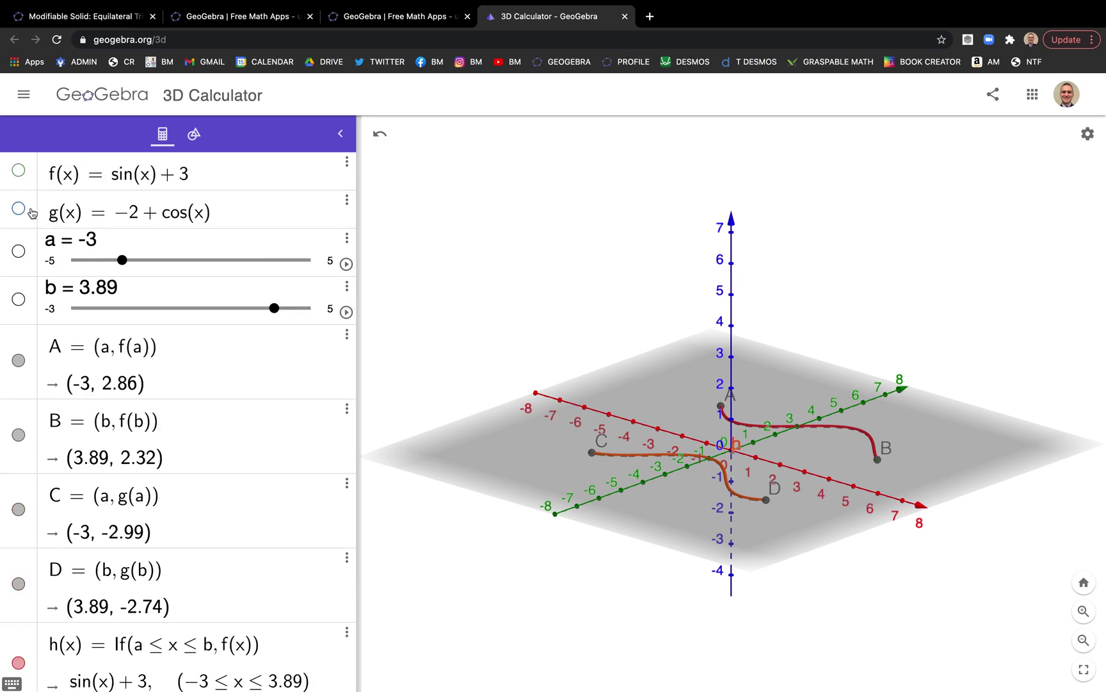
mouse_move(509, 283)
left_mouse_down()
mouse_move(517, 299)
mouse_move(511, 286)
left_mouse_up()
- Place point E on the orange curve p near D, slide it along the curve, and show the Algebra list again
left_click(194, 134)
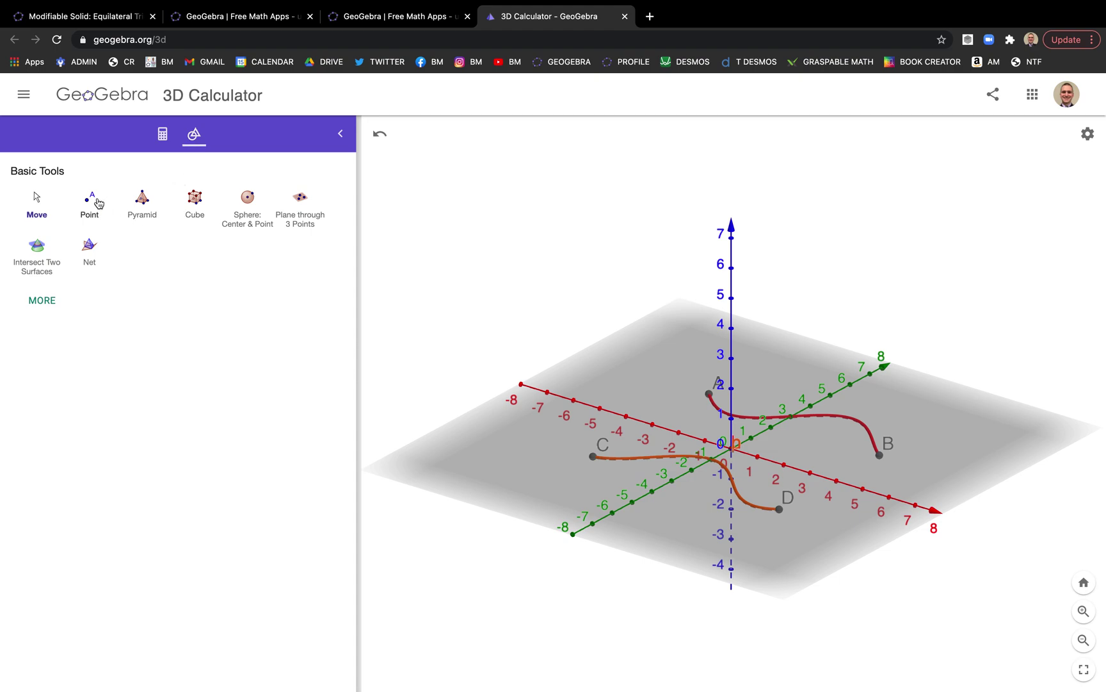
left_click(92, 205)
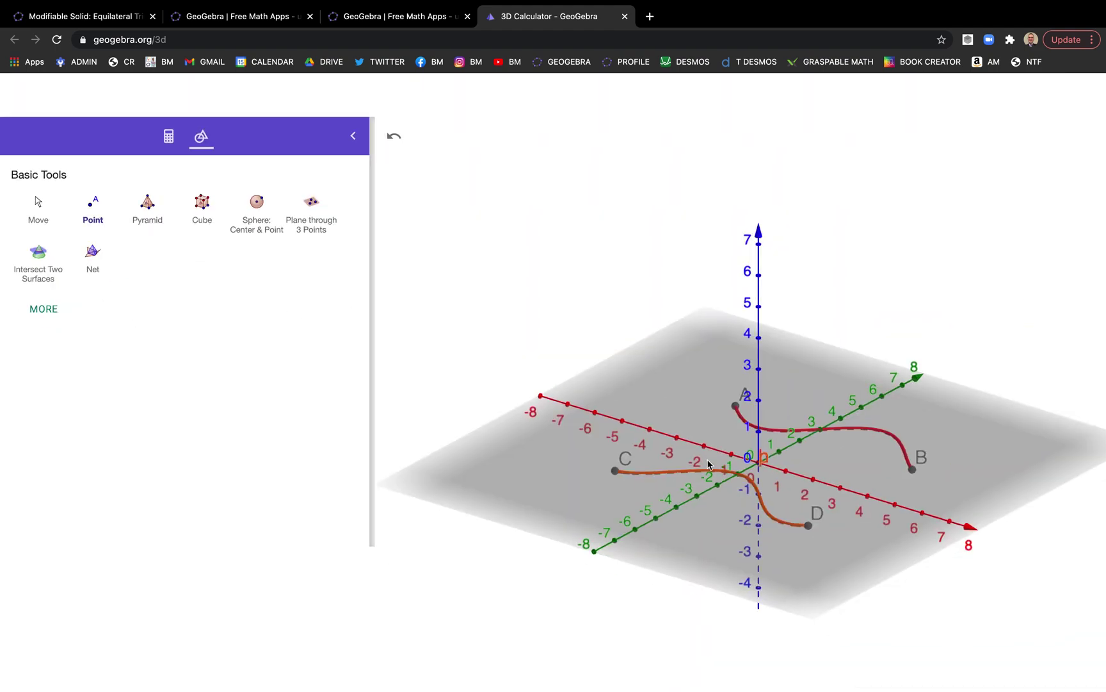
left_click(750, 506)
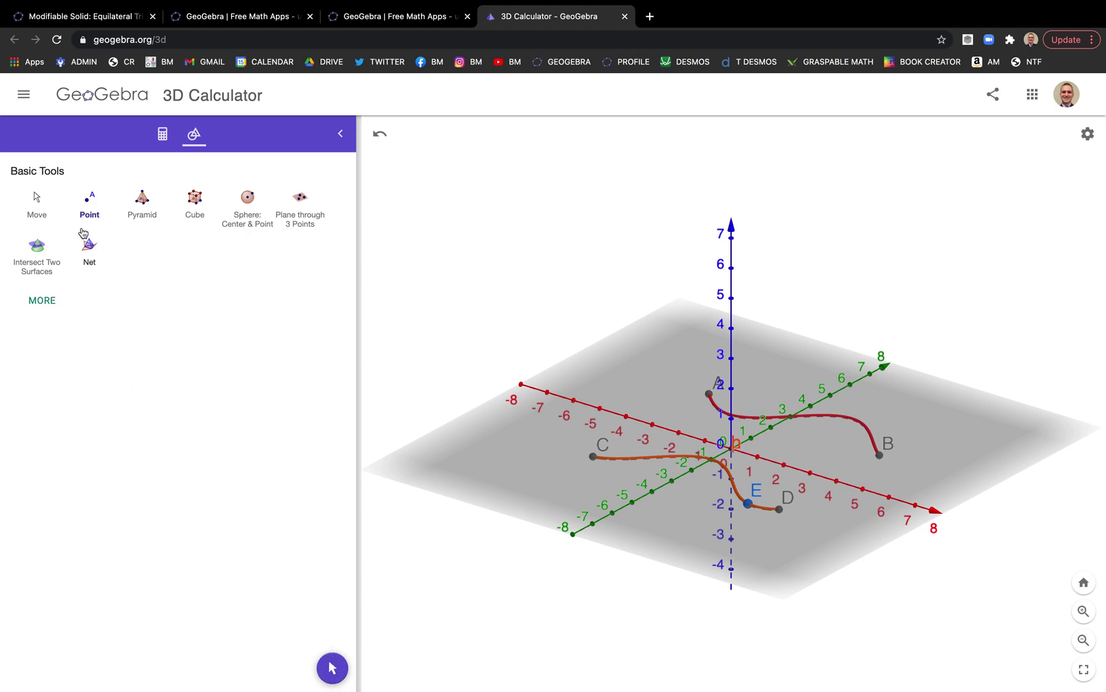
left_click(331, 666)
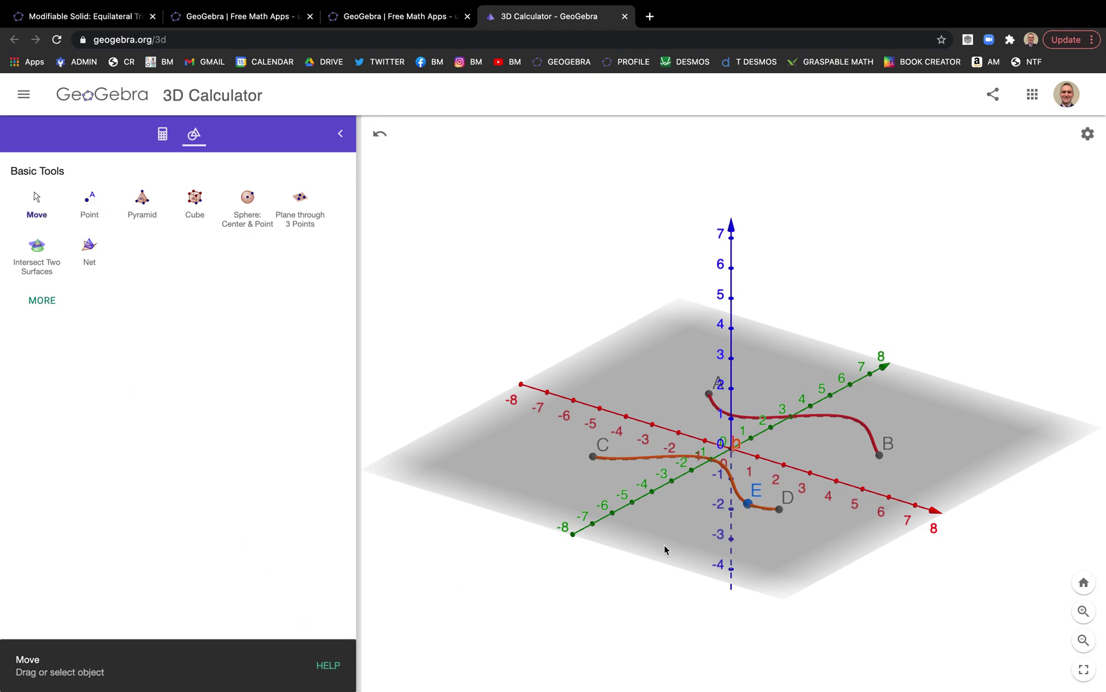
mouse_move(759, 509)
left_mouse_down()
mouse_move(745, 485)
mouse_move(619, 465)
mouse_move(585, 472)
mouse_move(737, 464)
mouse_move(781, 513)
mouse_move(837, 511)
mouse_move(758, 509)
left_mouse_up()
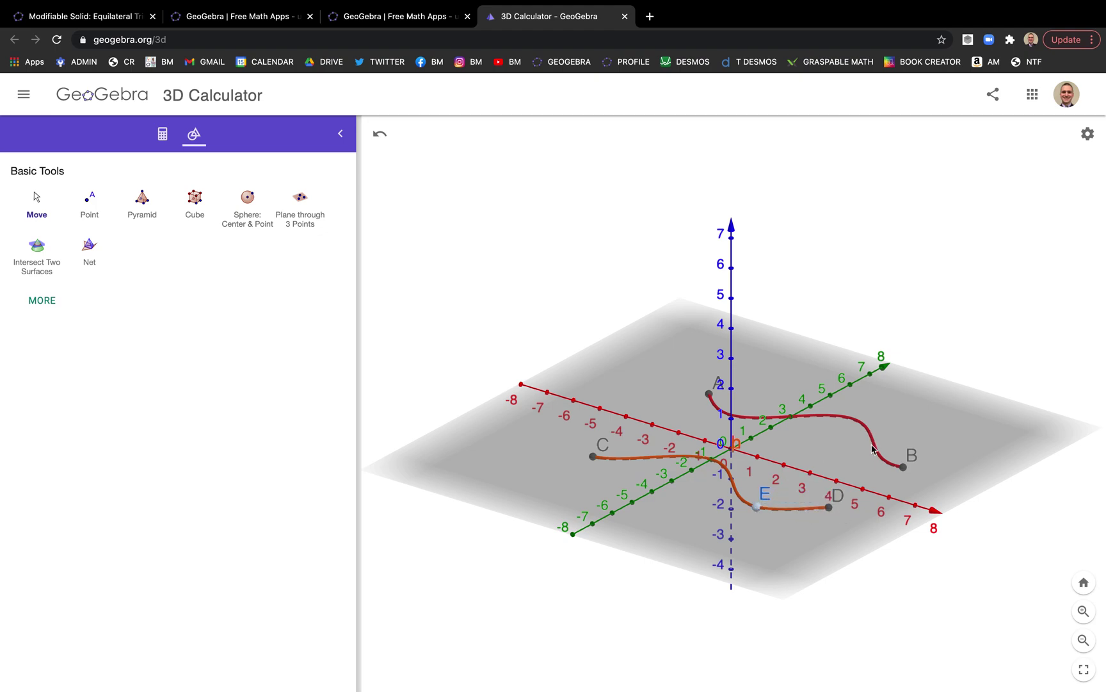
left_click(162, 134)
- Enter point F = (x(E), f(x(E))) above E, then slide E left along the lower curve
left_click(107, 666)
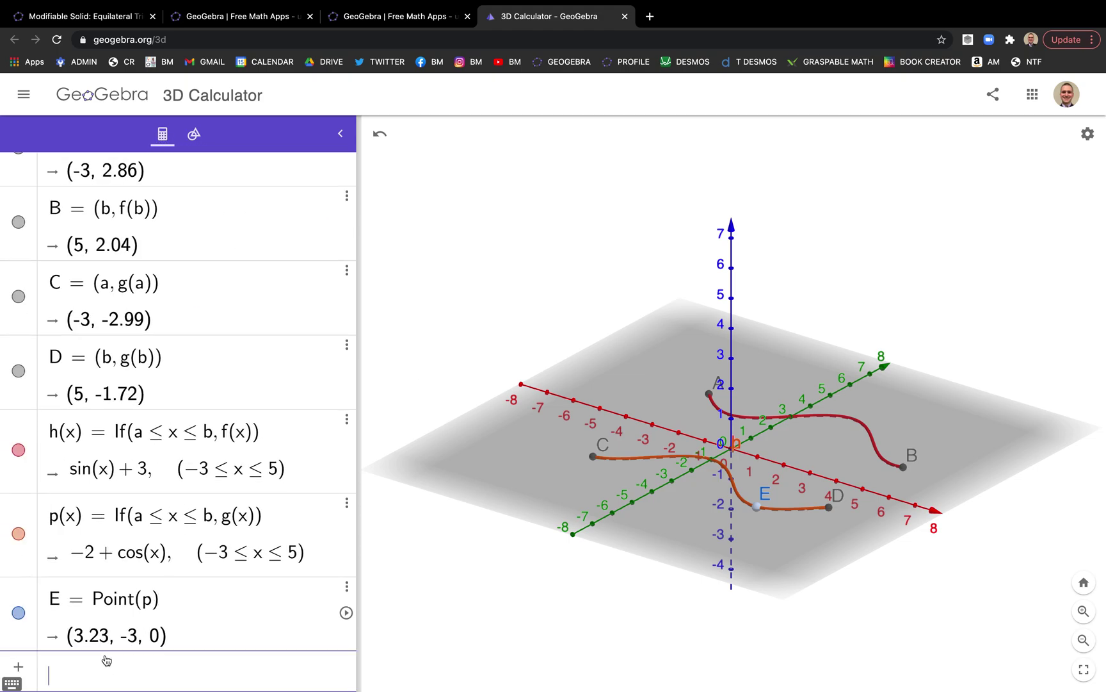
key("super+equal")
scroll(97, 666, "up", 5, "ctrl")
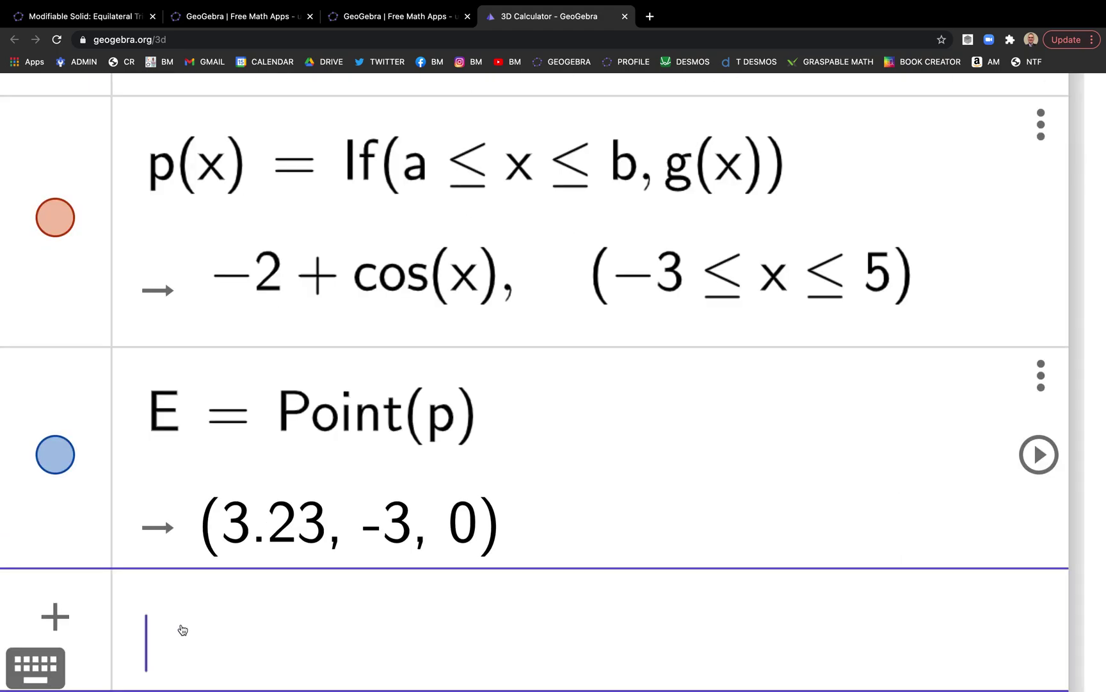
type("(x(")
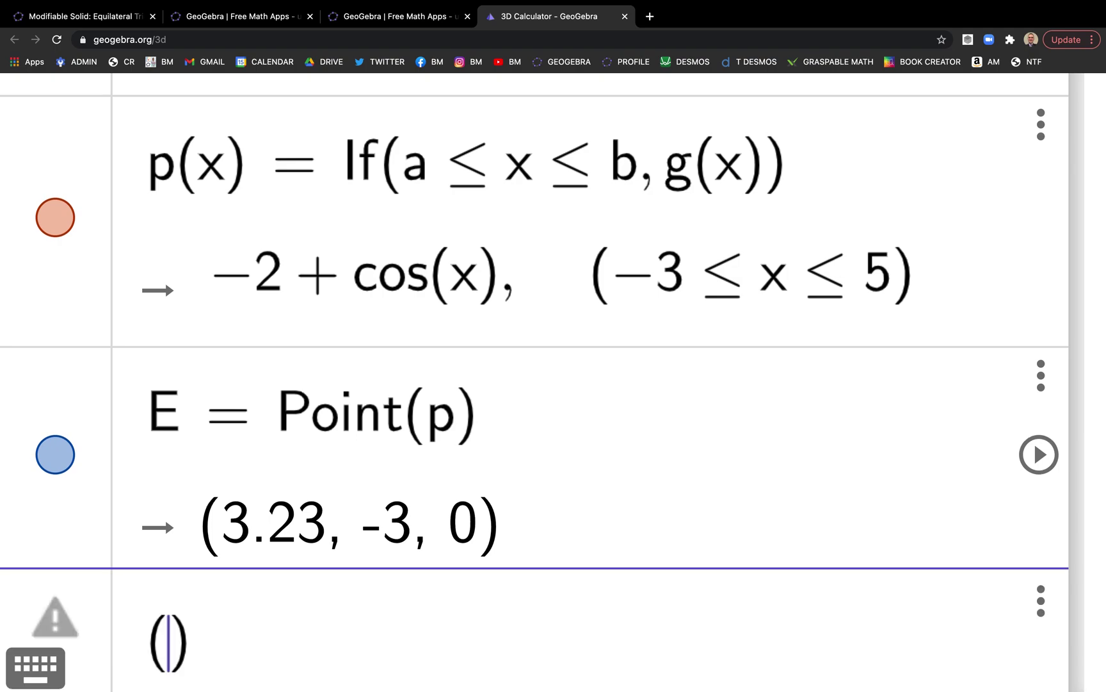
type("E)")
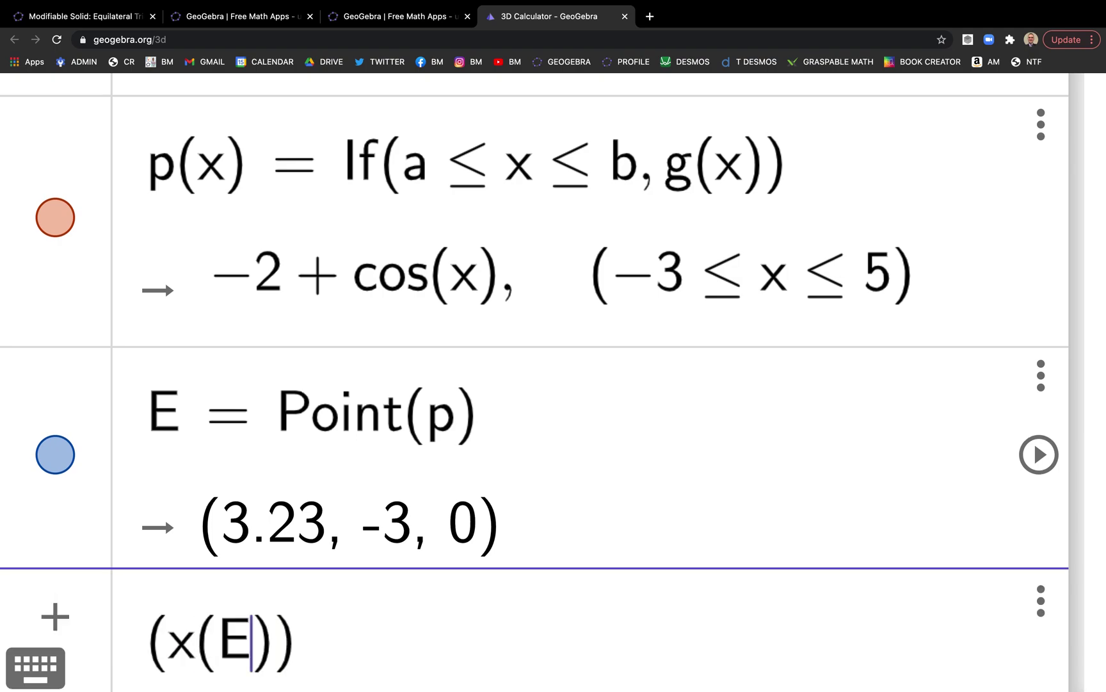
type(",")
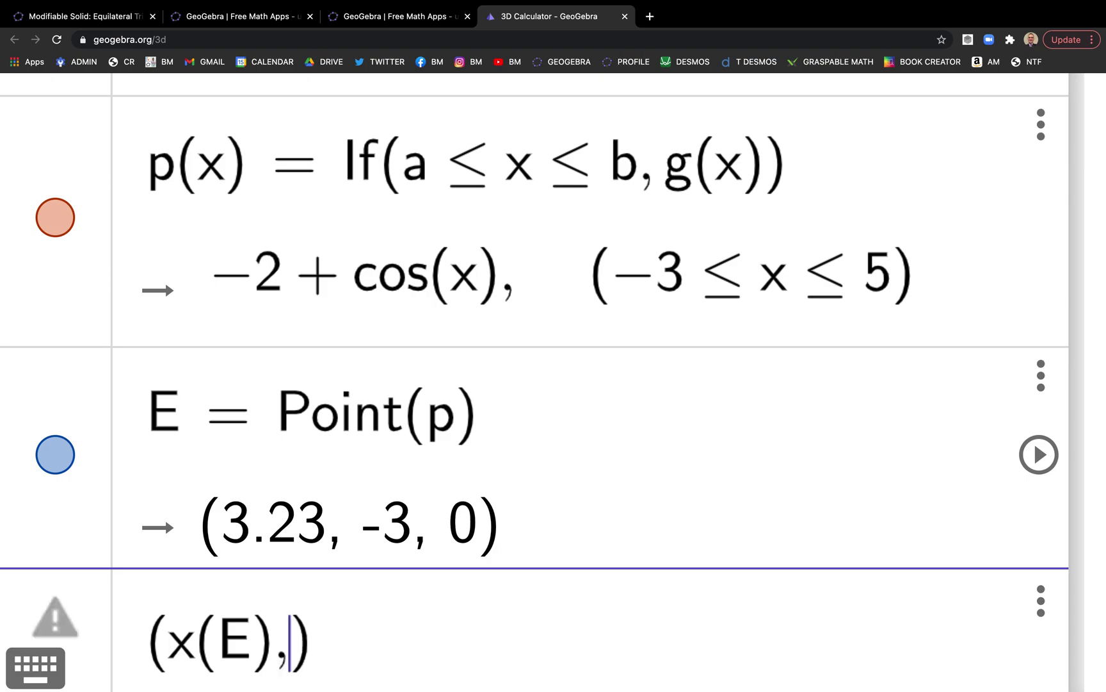
type("f(x(e")
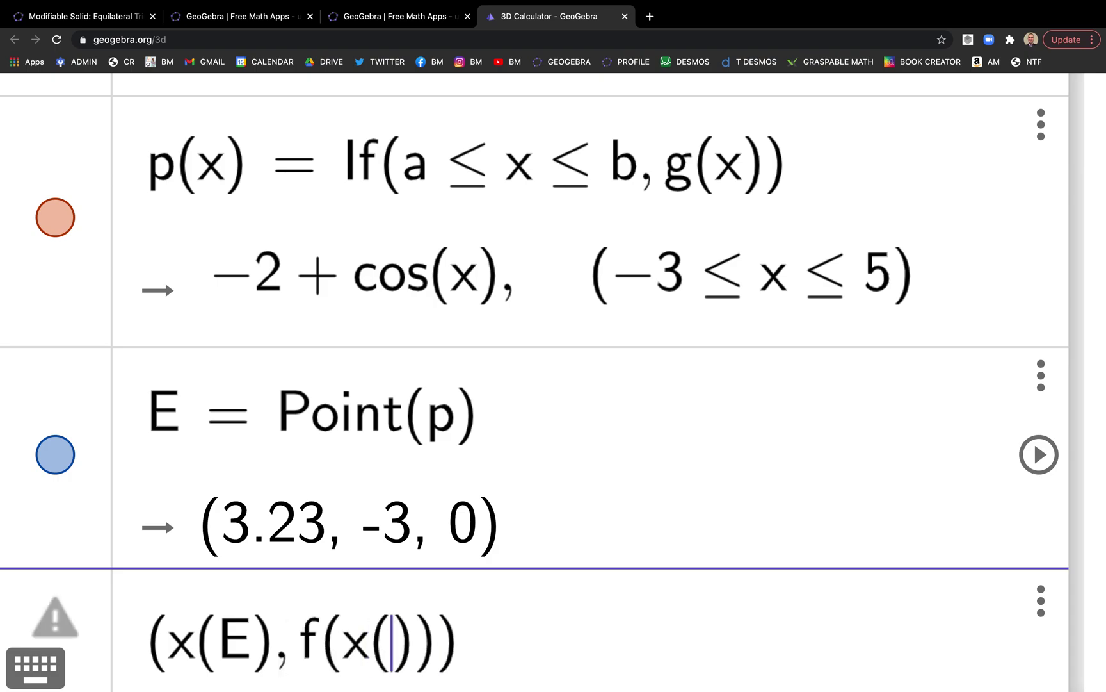
key("BackSpace")
type("E")
key("Right")
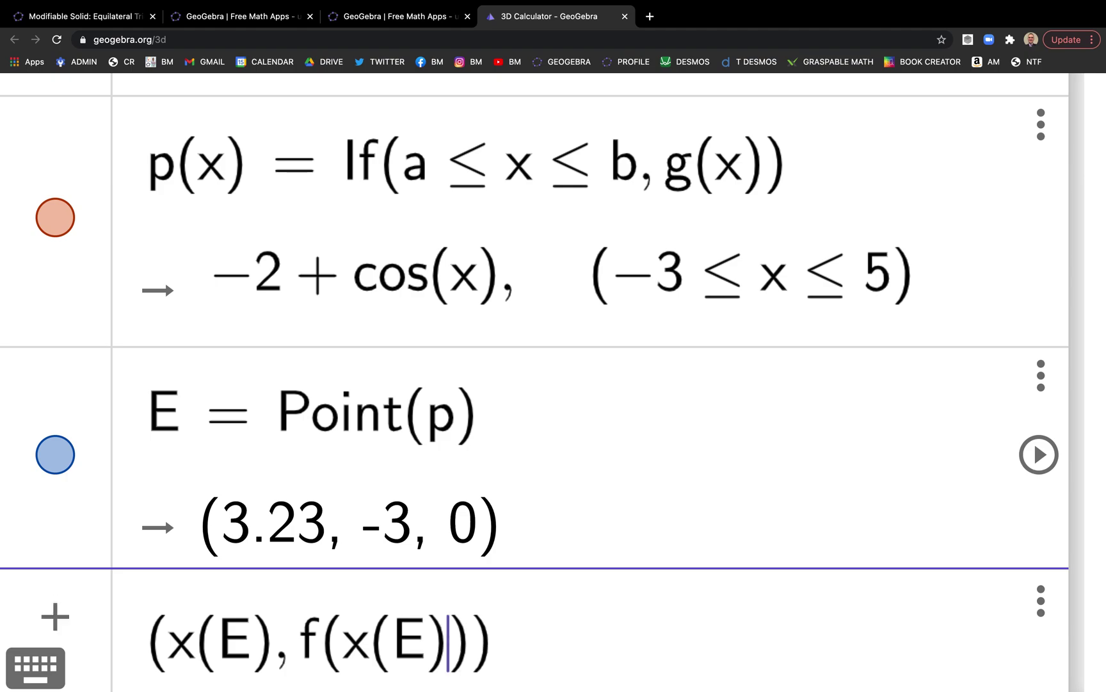
type(", 0")
key("Right")
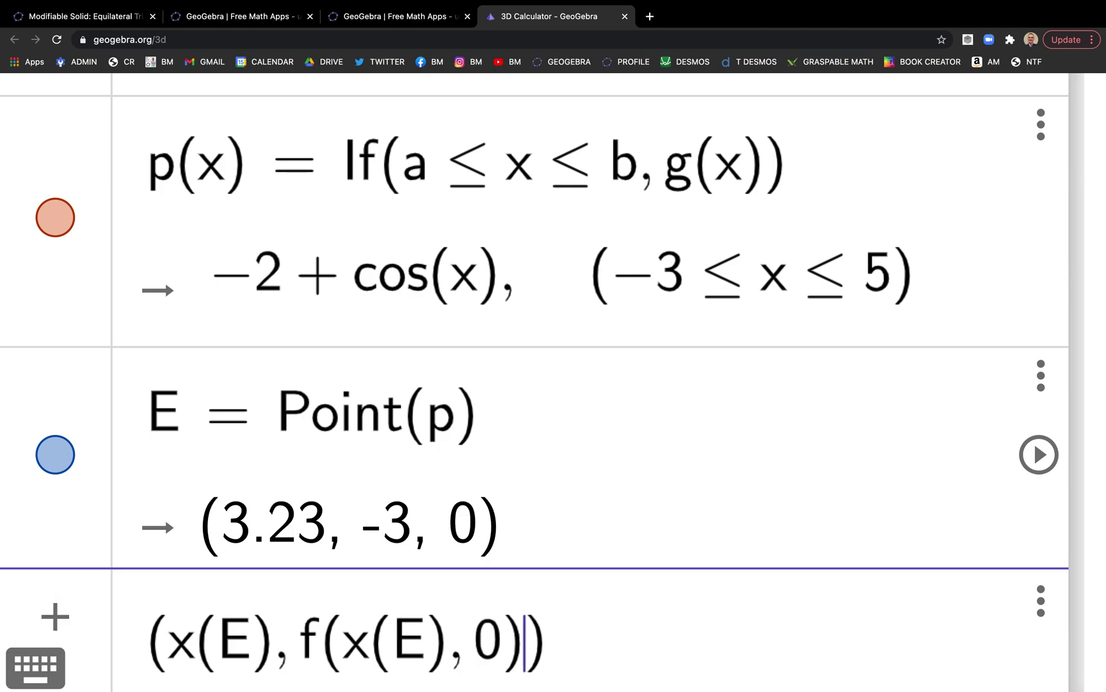
key("Left")
key("BackSpace")
type("0")
key("BackSpace")
key("BackSpace")
key("Return")
scroll(168, 506, "down", 5, "ctrl")
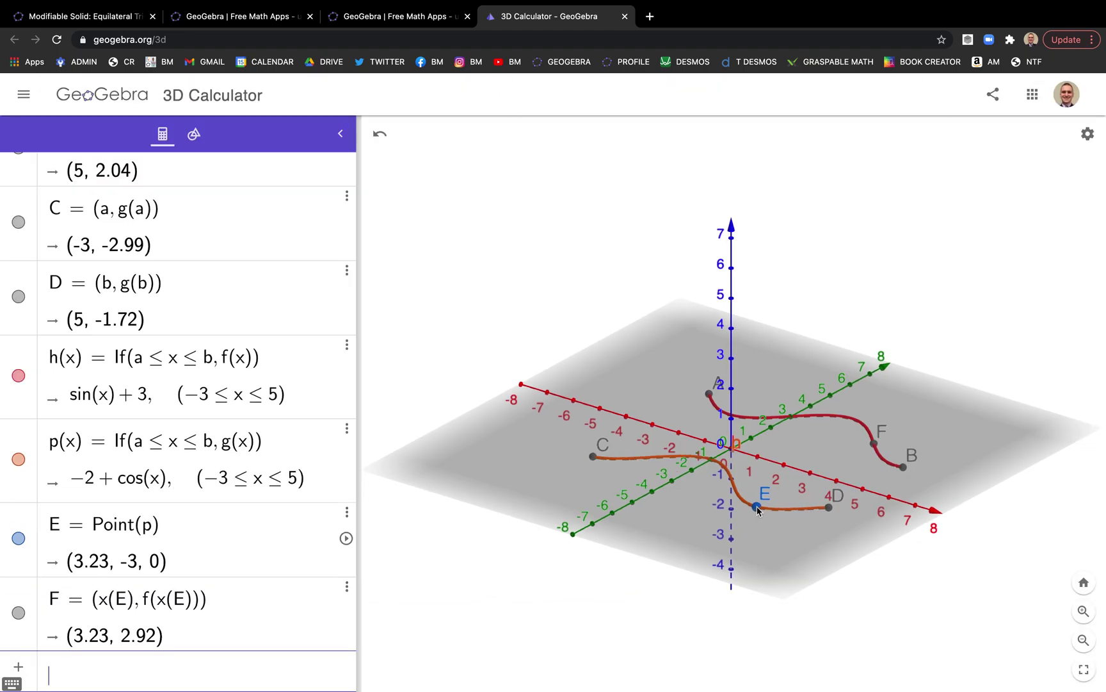
mouse_move(759, 507)
left_mouse_down()
mouse_move(733, 481)
mouse_move(742, 500)
left_mouse_up()
- Rotate the 3D view to inspect E at x = 2.39 on p and F above it on h
mouse_move(819, 592)
left_mouse_down()
mouse_move(810, 579)
mouse_move(805, 595)
left_mouse_up()
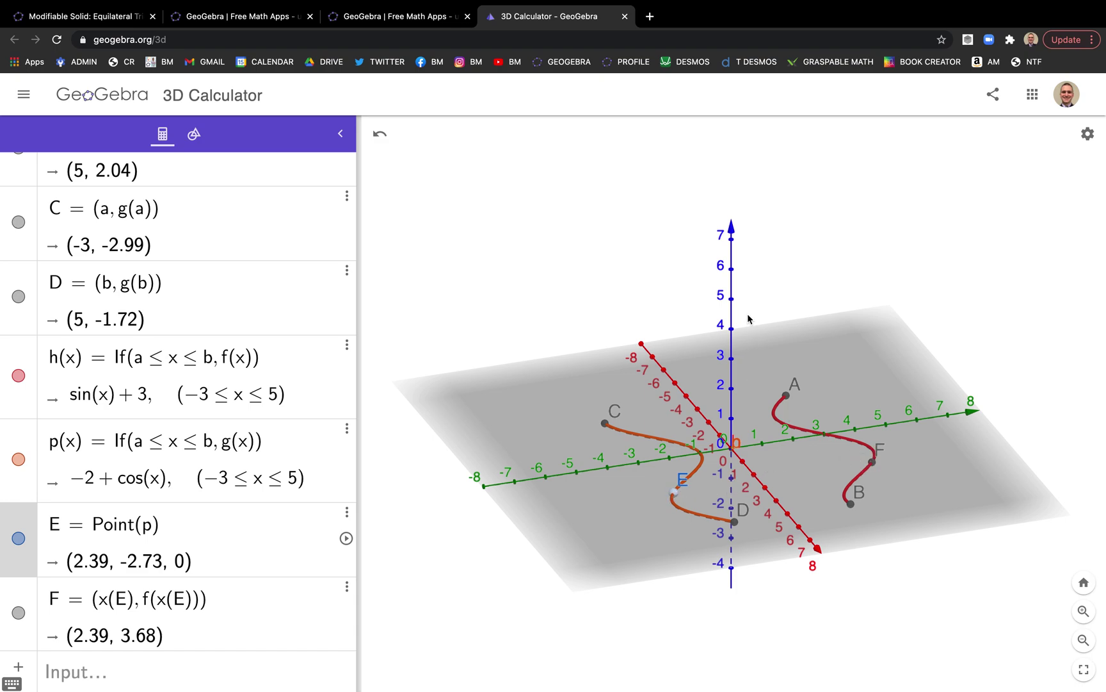
left_click_drag(780, 436, 772, 448)
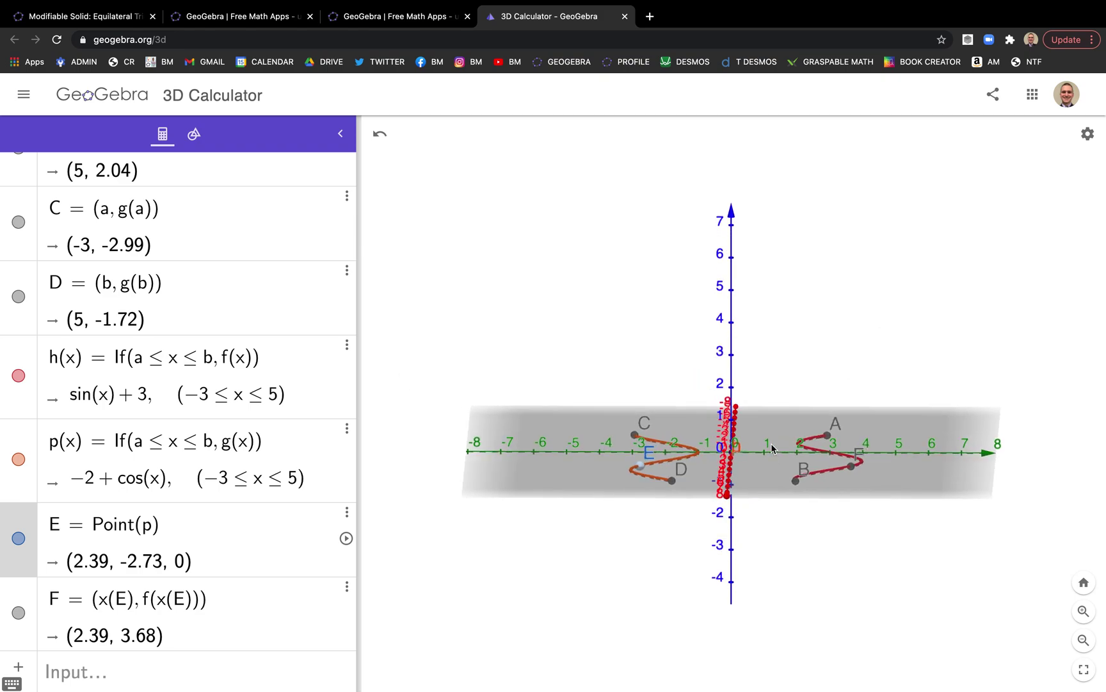
left_click_drag(740, 365, 780, 370)
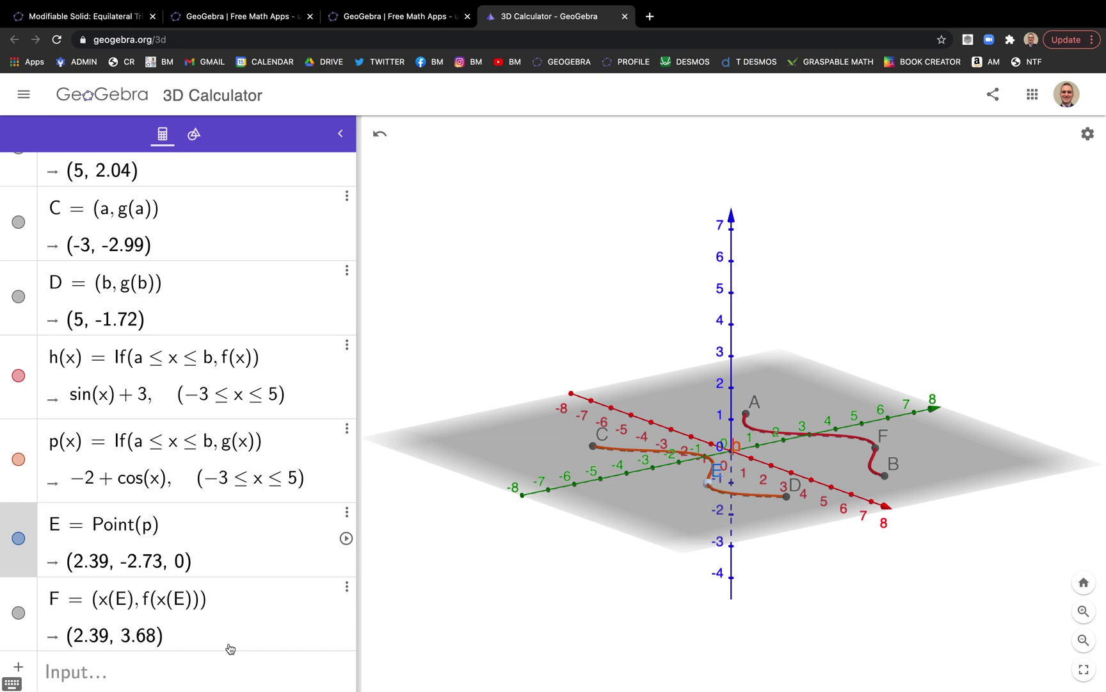
left_click(218, 670)
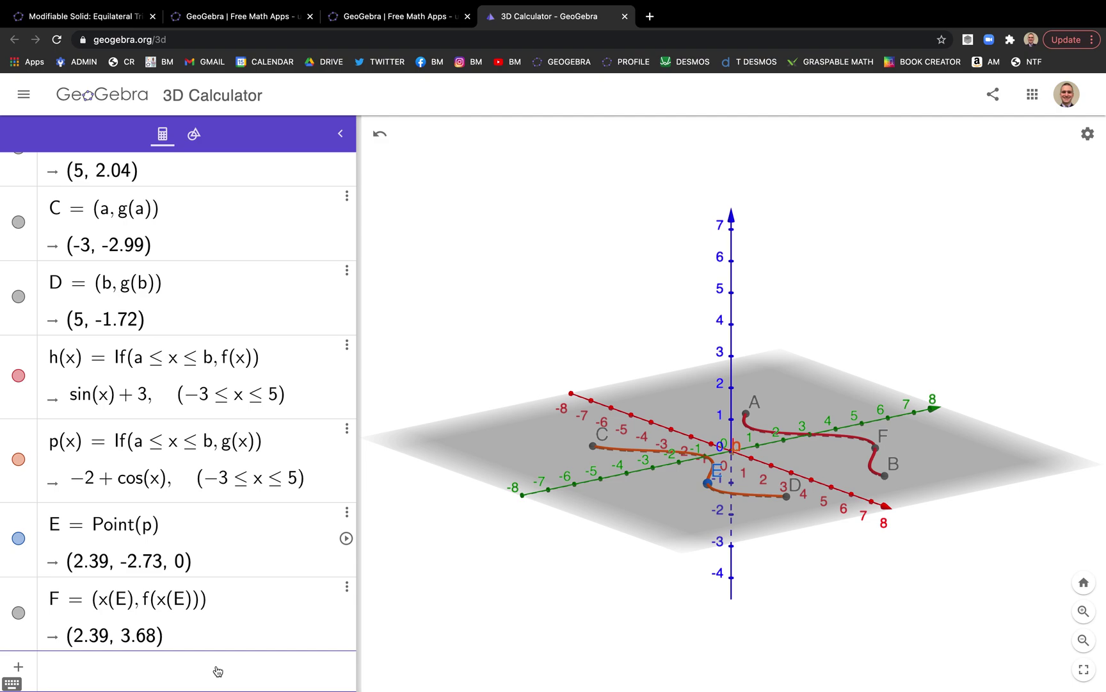
- Add point G = Midpoint(E, F) at (2.39, 0.47) and rotate the view to inspect it
type("midpoin")
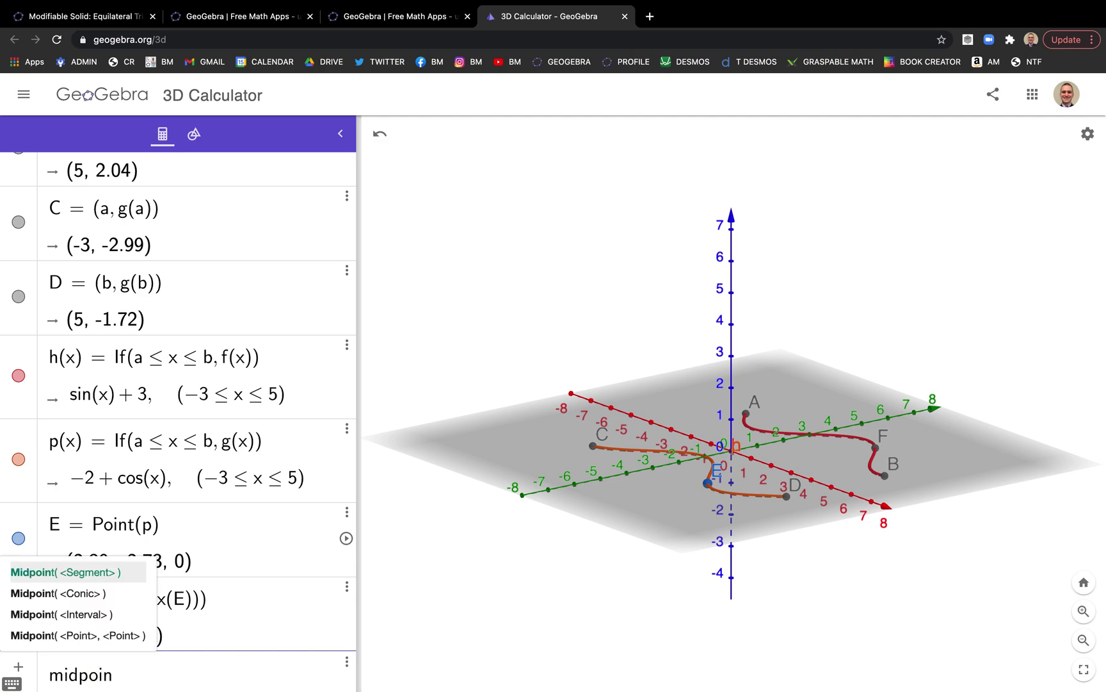
type("t(E,F")
key("Return")
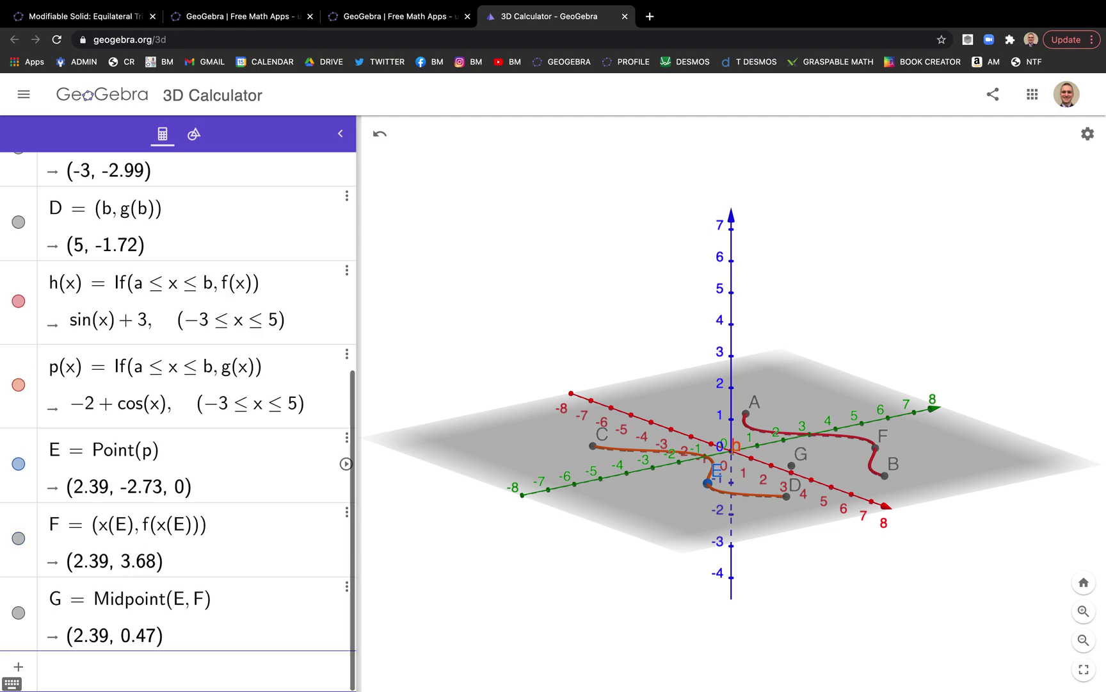
left_click_drag(850, 561, 834, 553)
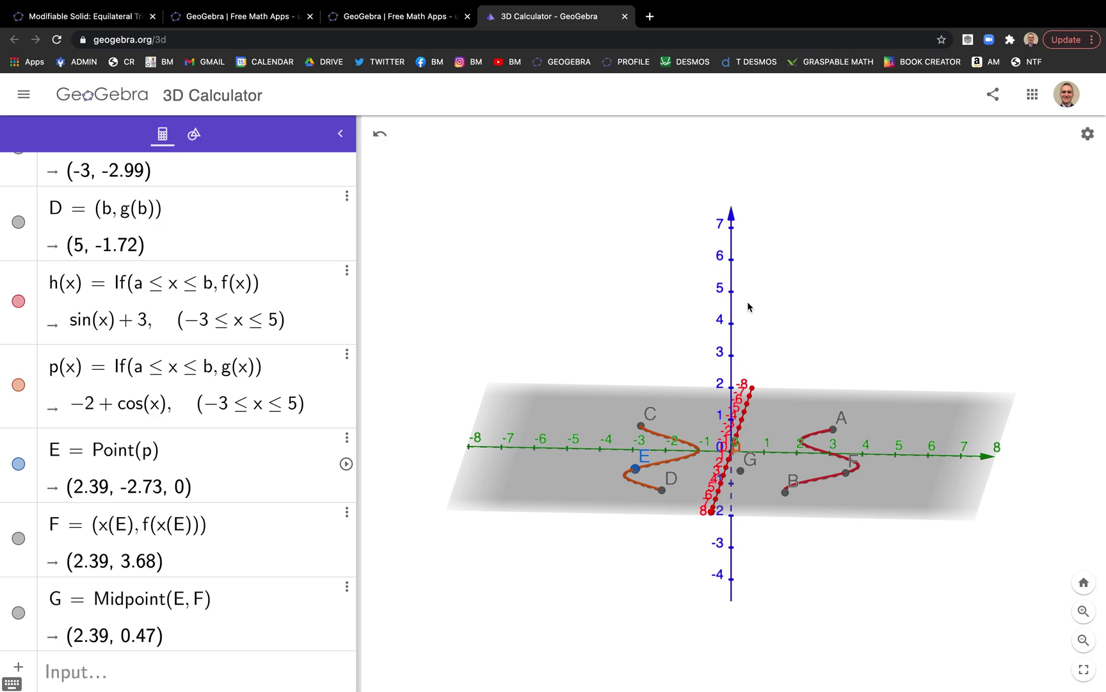
left_click_drag(748, 307, 757, 303)
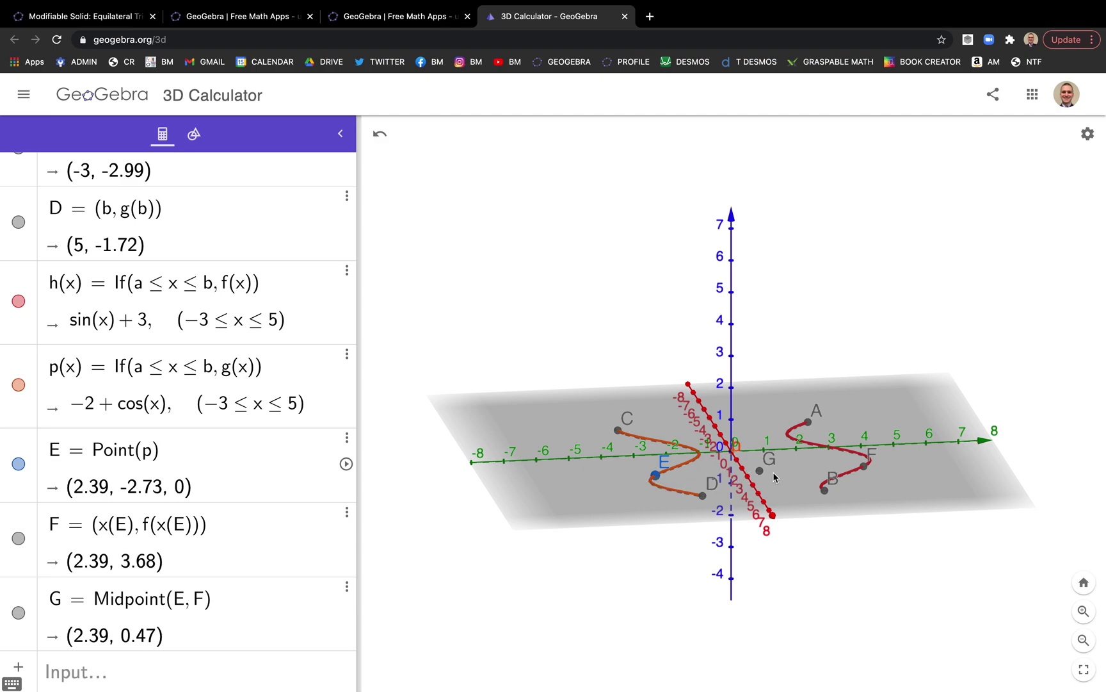
left_click(203, 671)
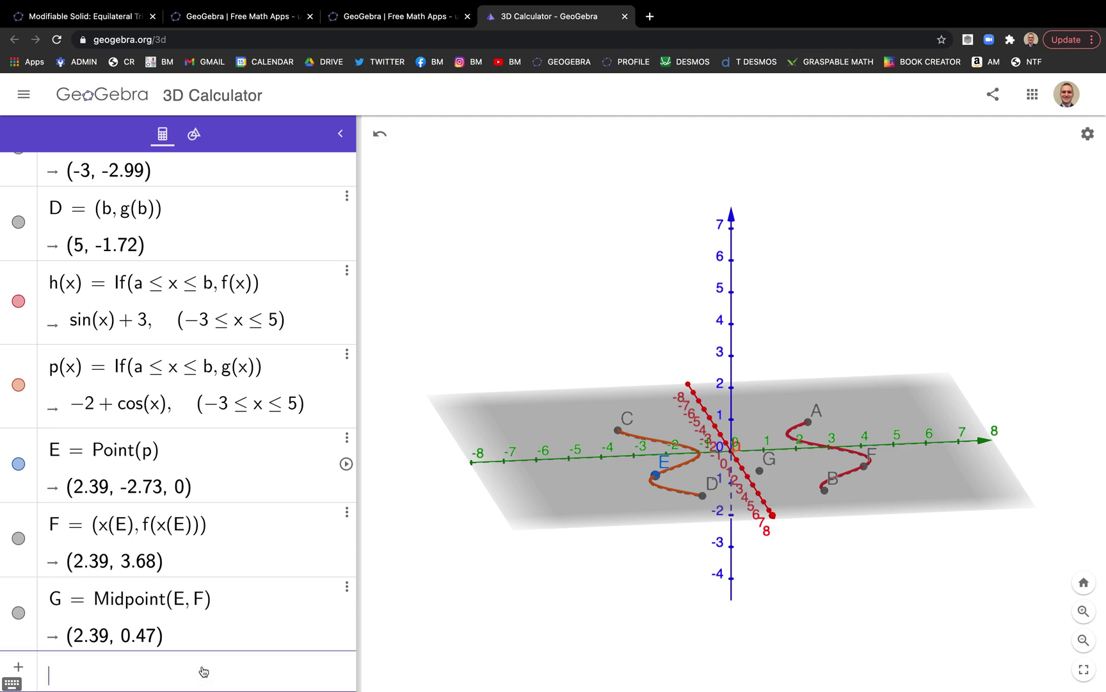
- Create apex H = (x(G), y(G), sqrt(3)(y(G)−y(E))) and drag E to x = 2
type("(")
type("x(G),y")
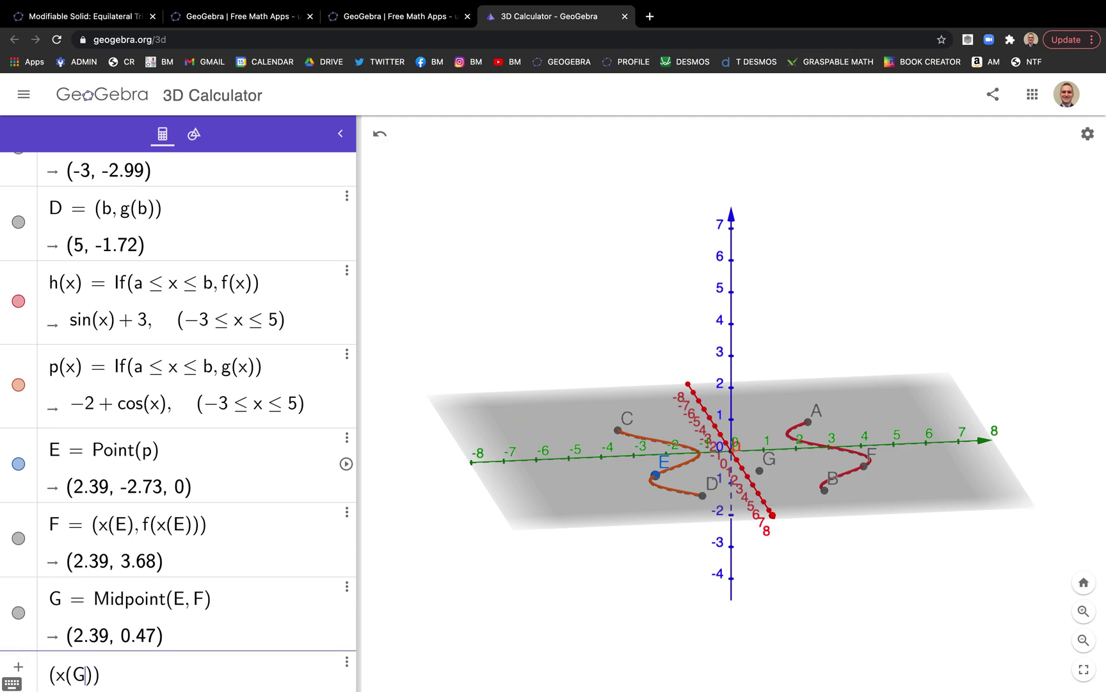
type("(G),")
type("sqrt")
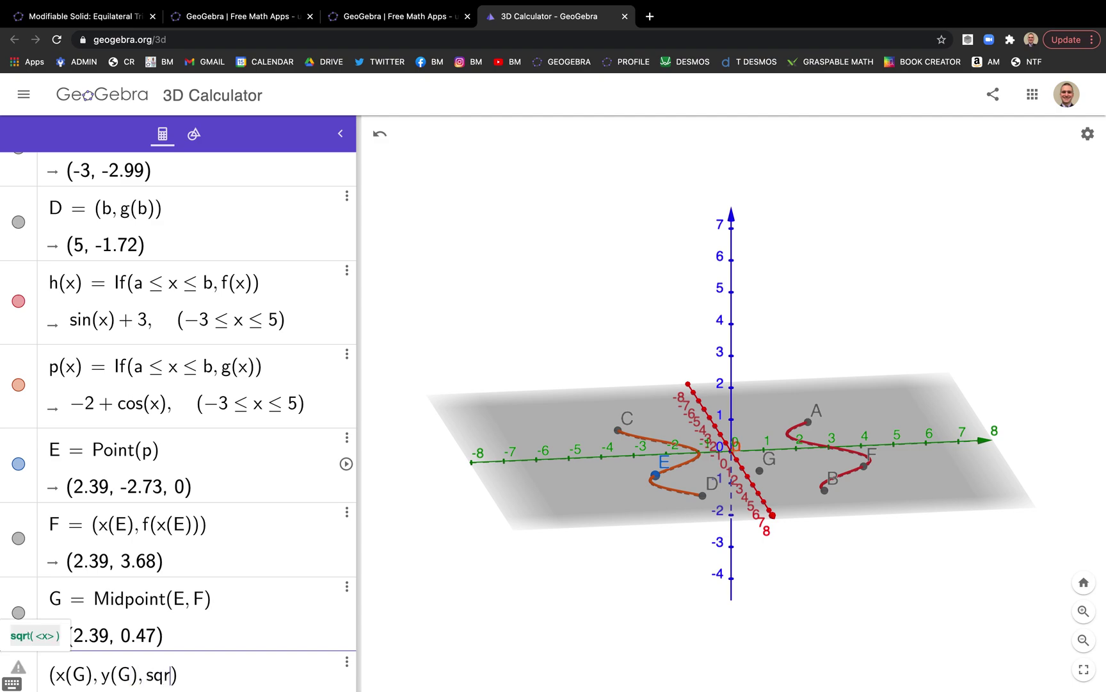
type("(")
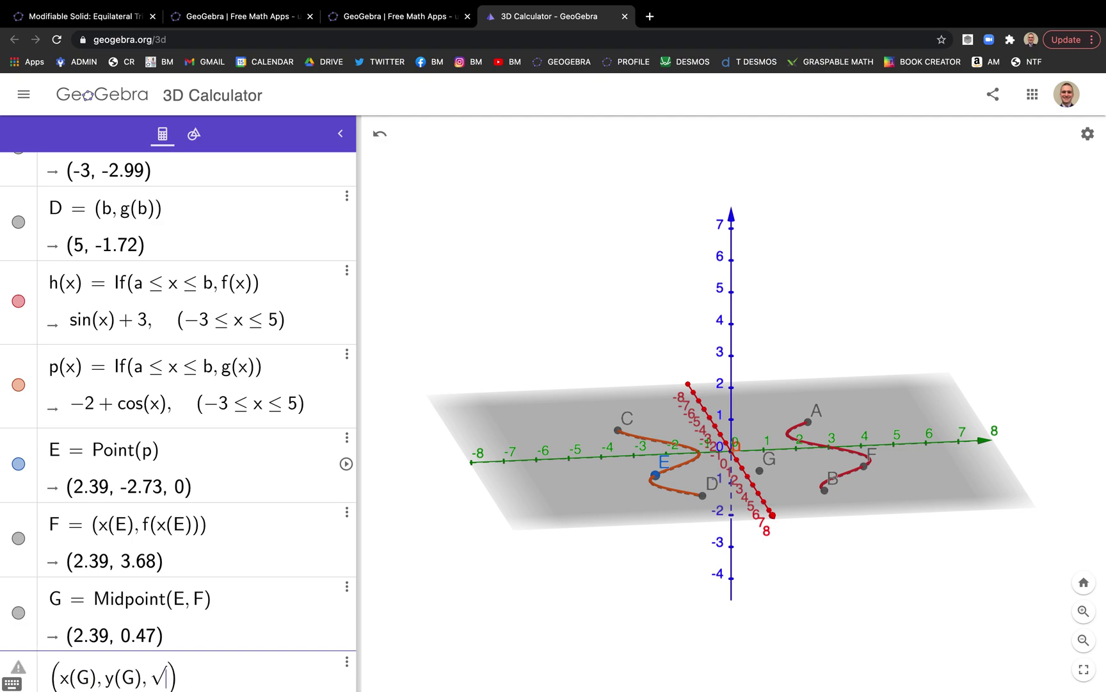
type("3")
type("*")
type("(")
type("y")
type("(G")
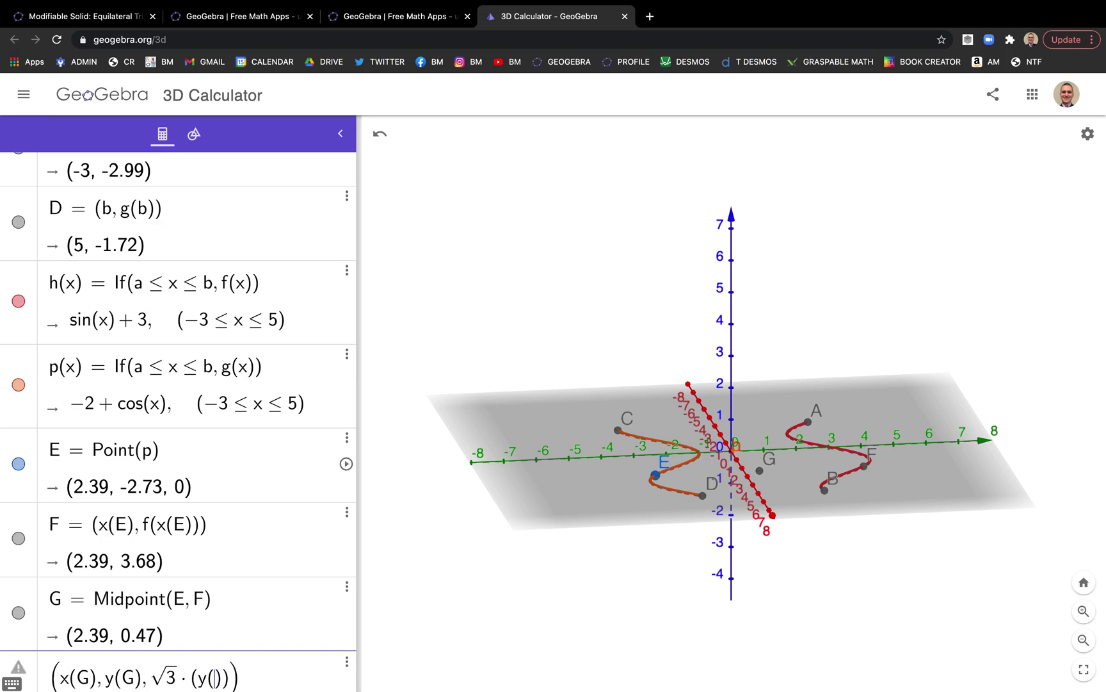
type("-y(E")
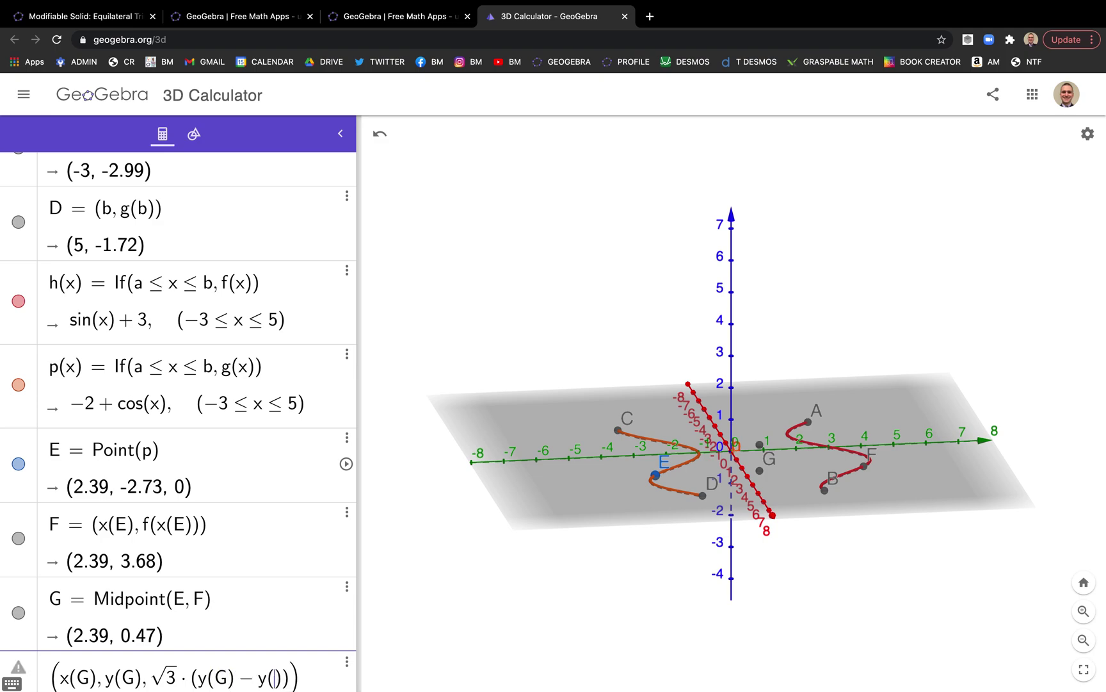
key("Return")
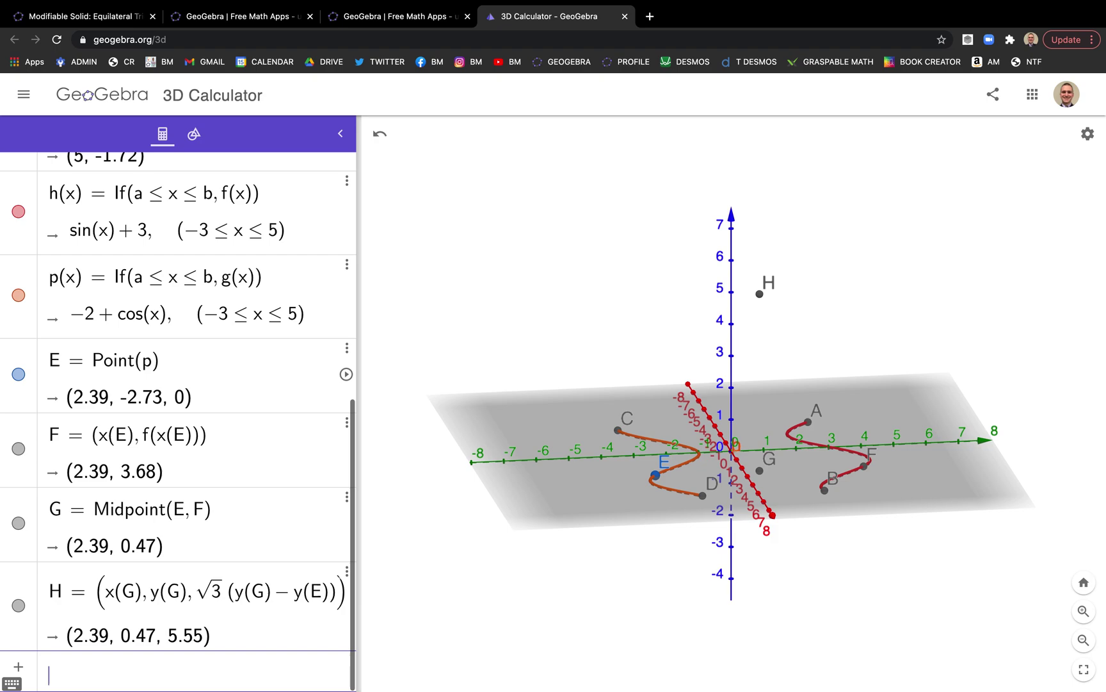
mouse_move(659, 473)
left_mouse_down()
mouse_move(700, 448)
mouse_move(664, 492)
mouse_move(675, 474)
left_mouse_up()
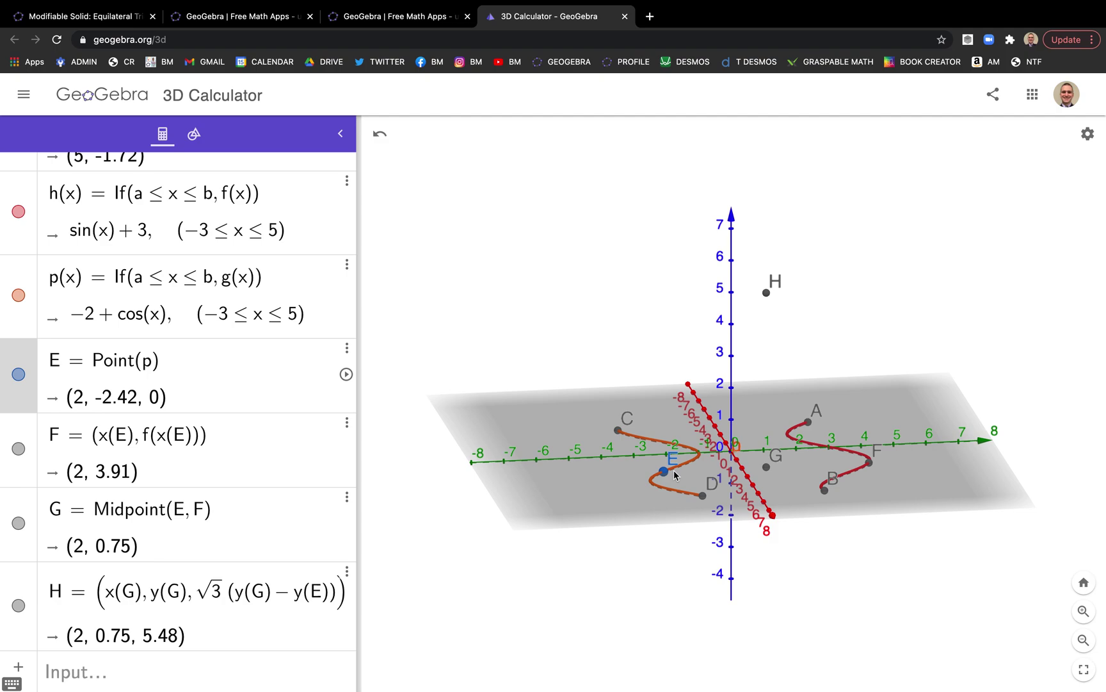
- Hide point H and define F' = Rotate(F, π/3, E)
left_click(19, 605)
left_click(192, 674)
type("rotat")
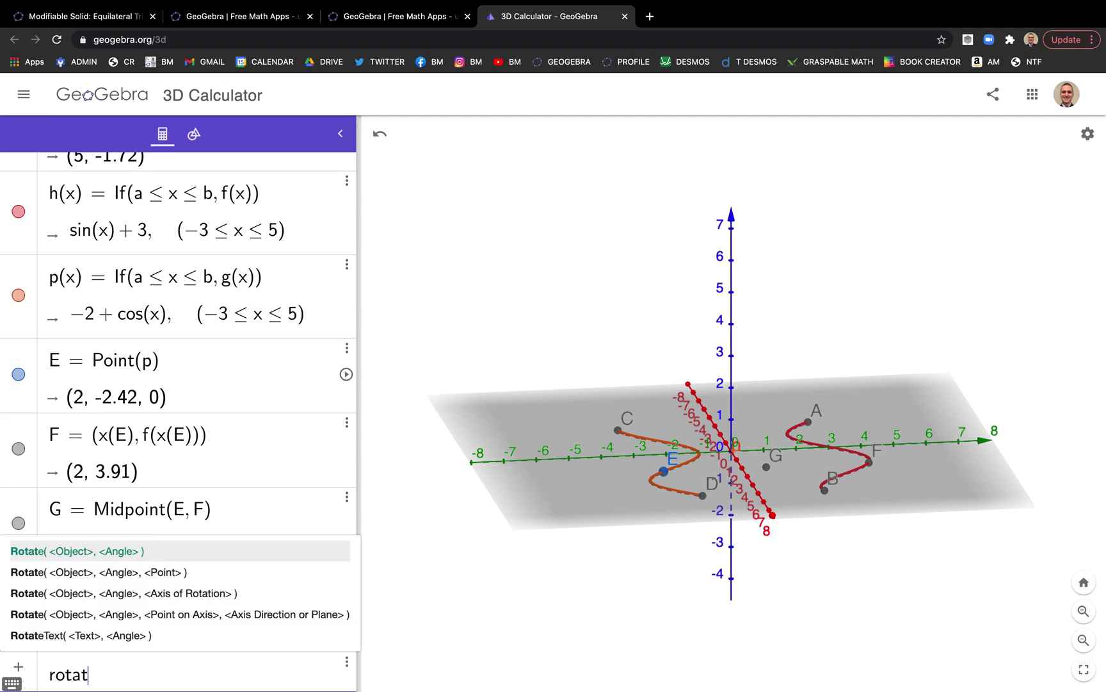
type("e(F")
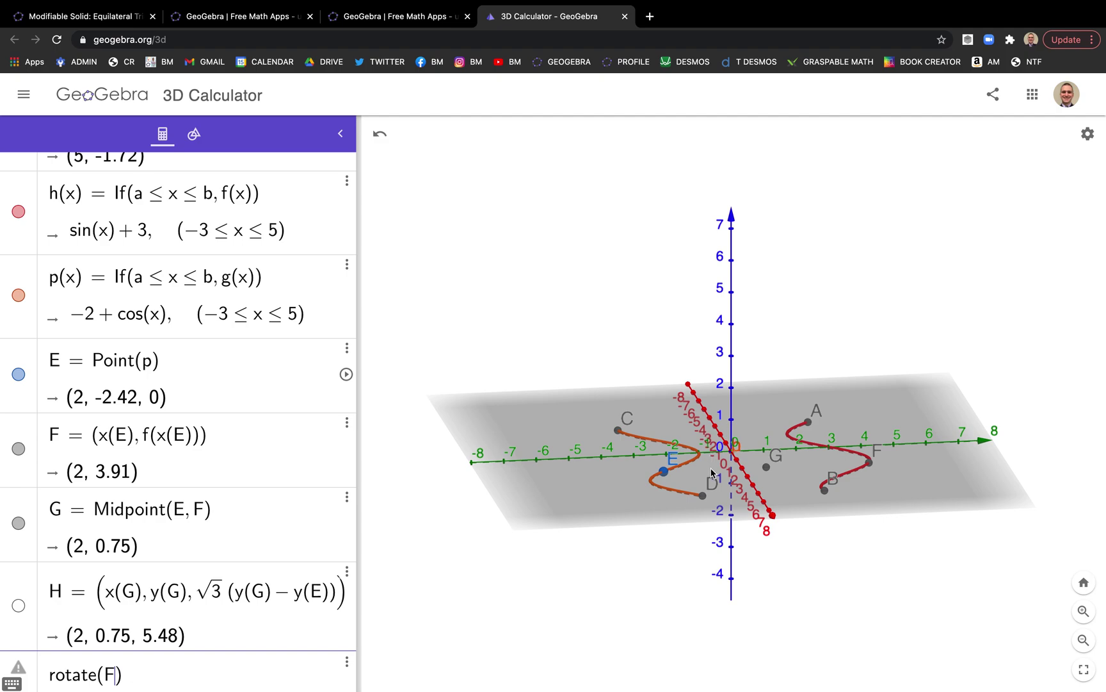
type(",pi/2")
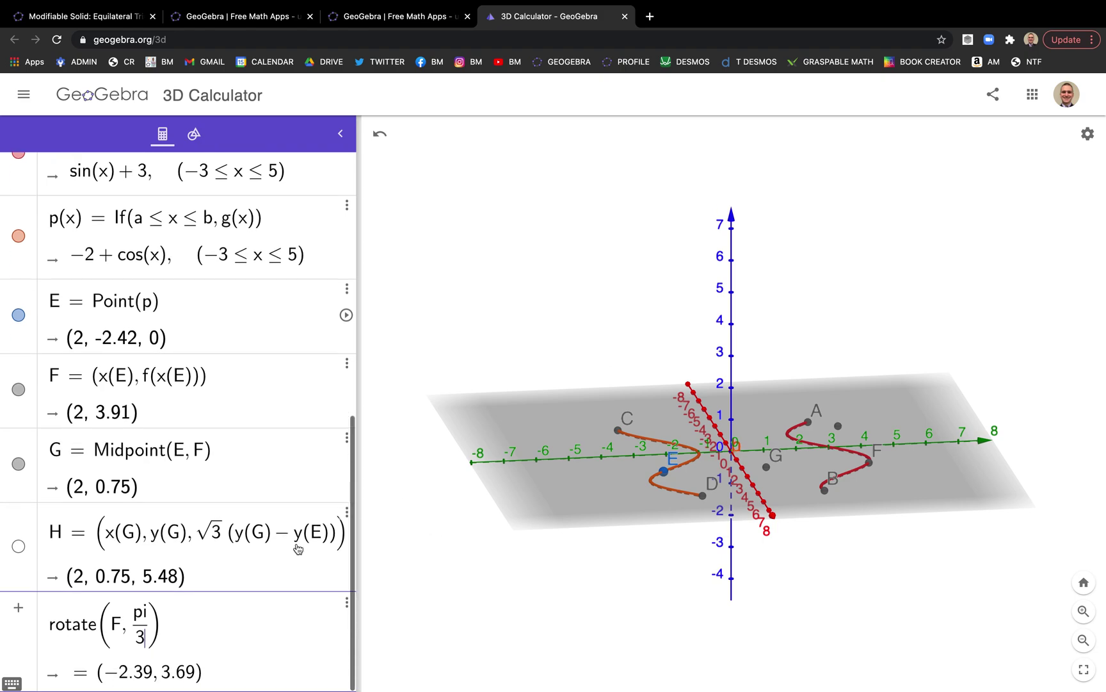
key("BackSpace")
type("3,")
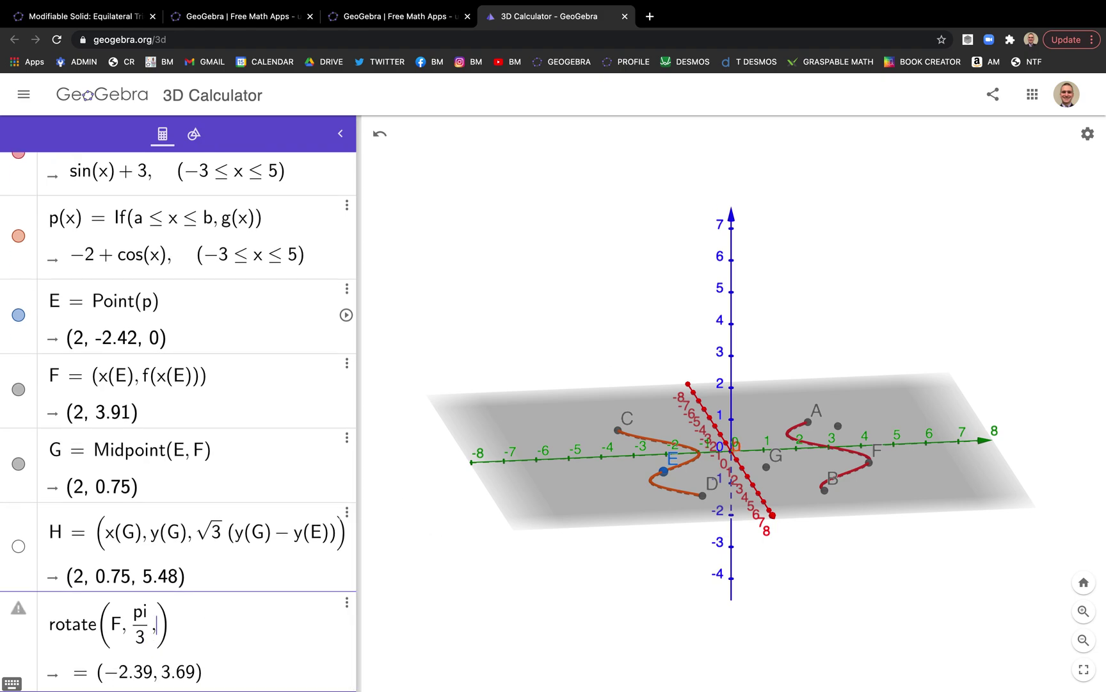
type("E")
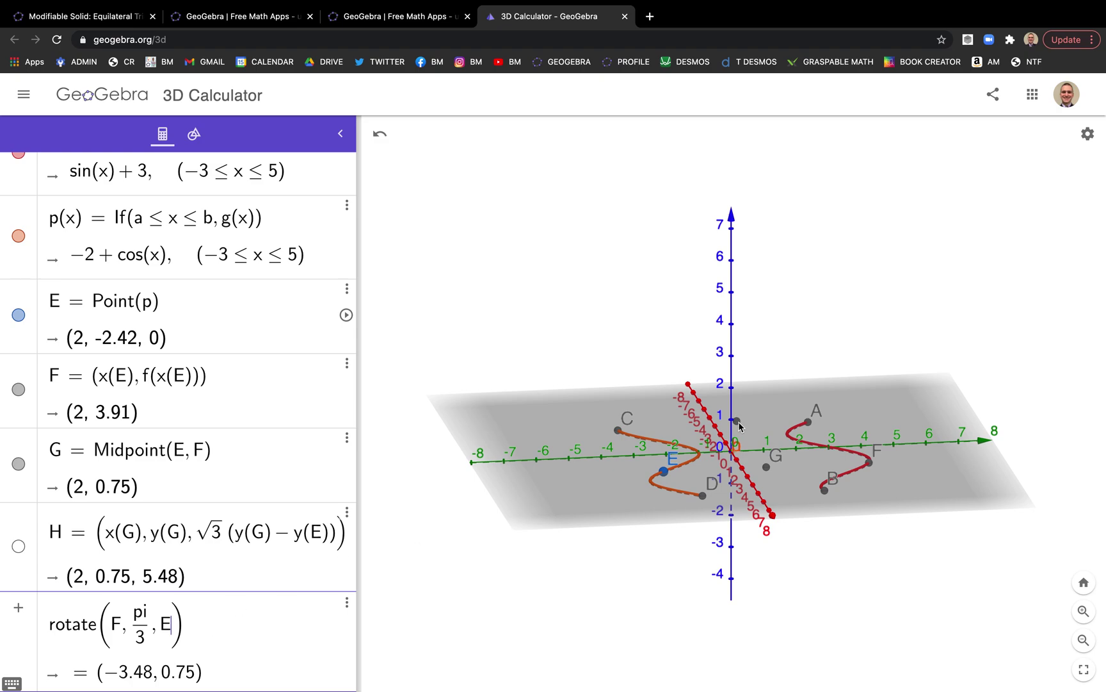
key("Return")
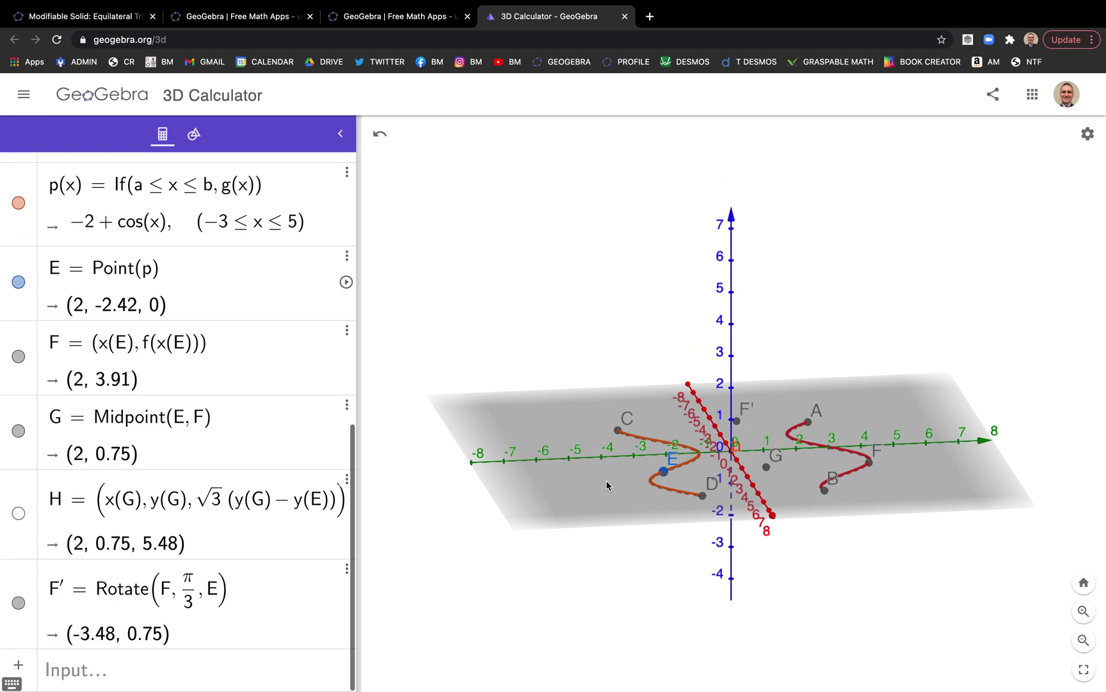
- Redefine F' as Rotate(F, π/3, E, xAxis), placing it at (2, 0.75, 5.48)
left_click_drag(595, 485, 619, 480)
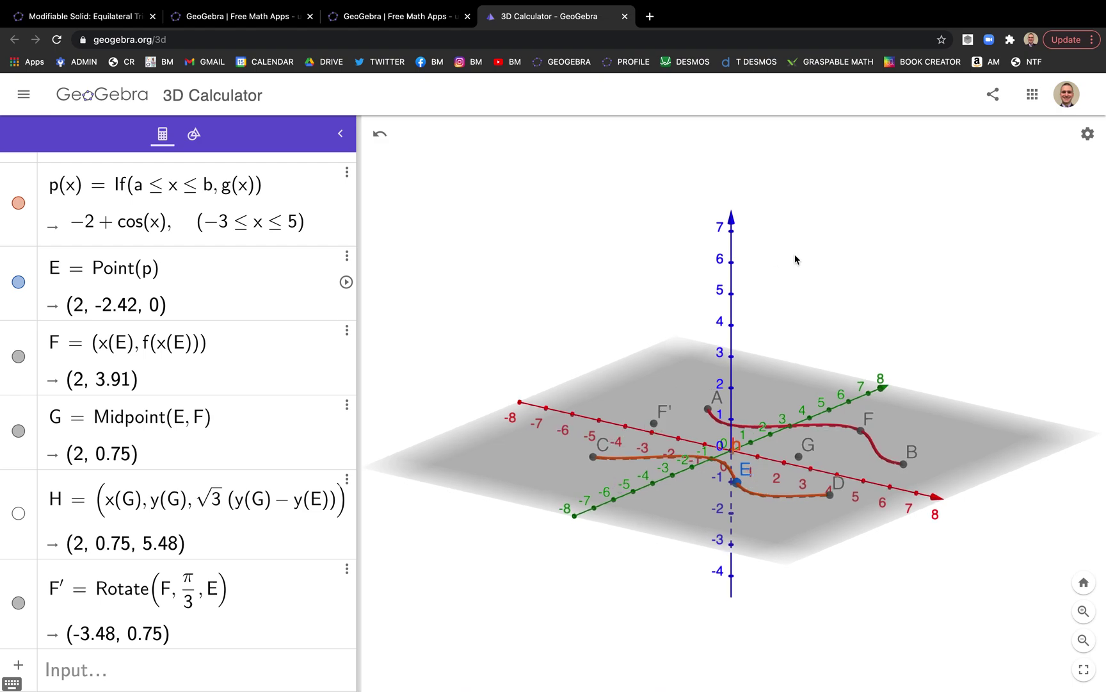
left_click(220, 597)
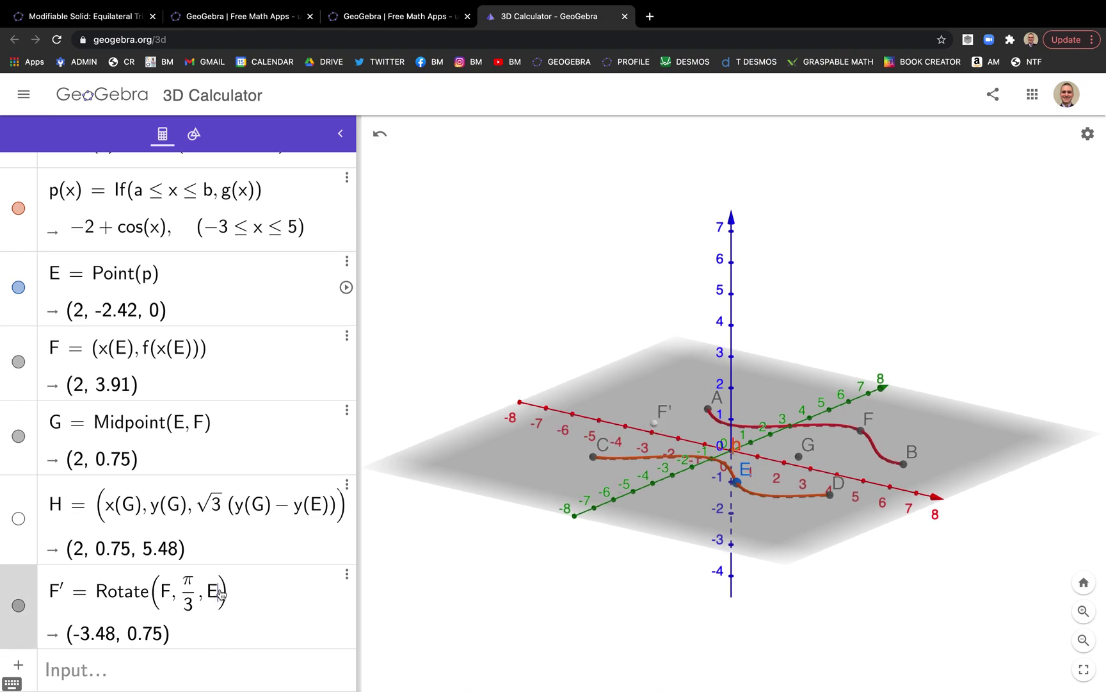
type(",")
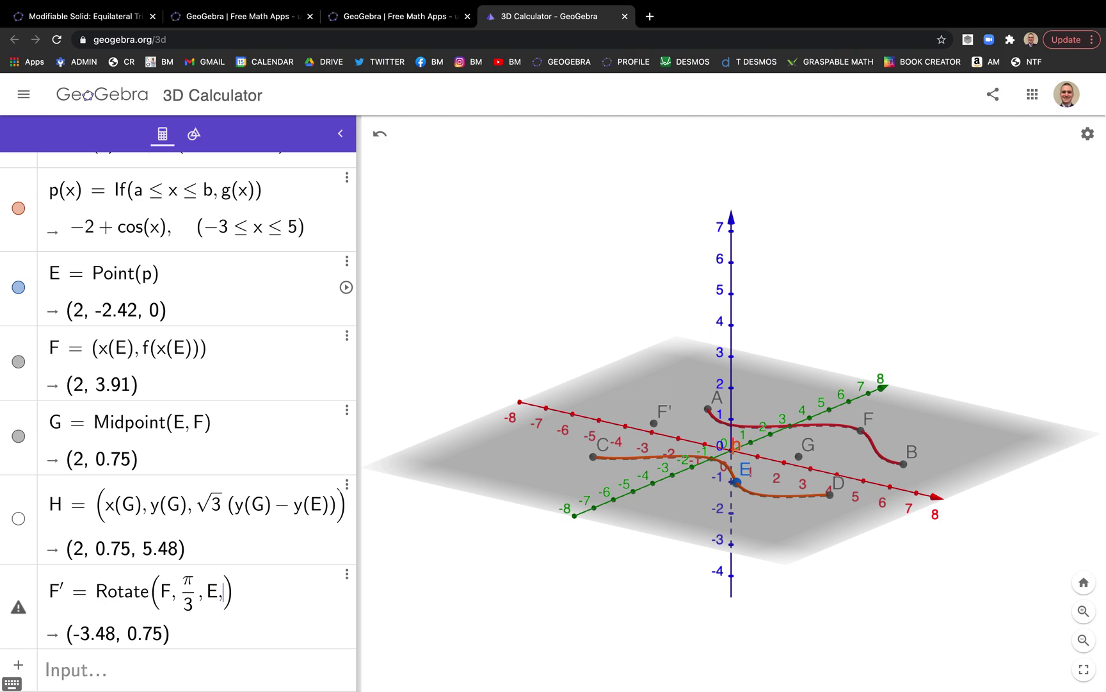
type("xAxis")
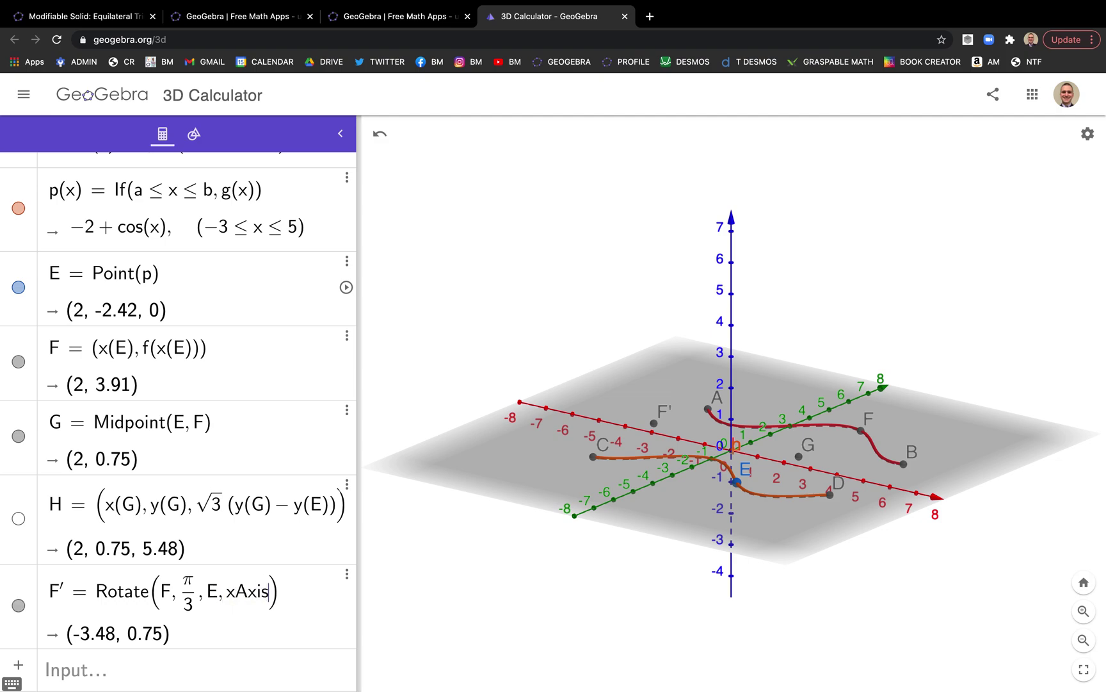
key("Return")
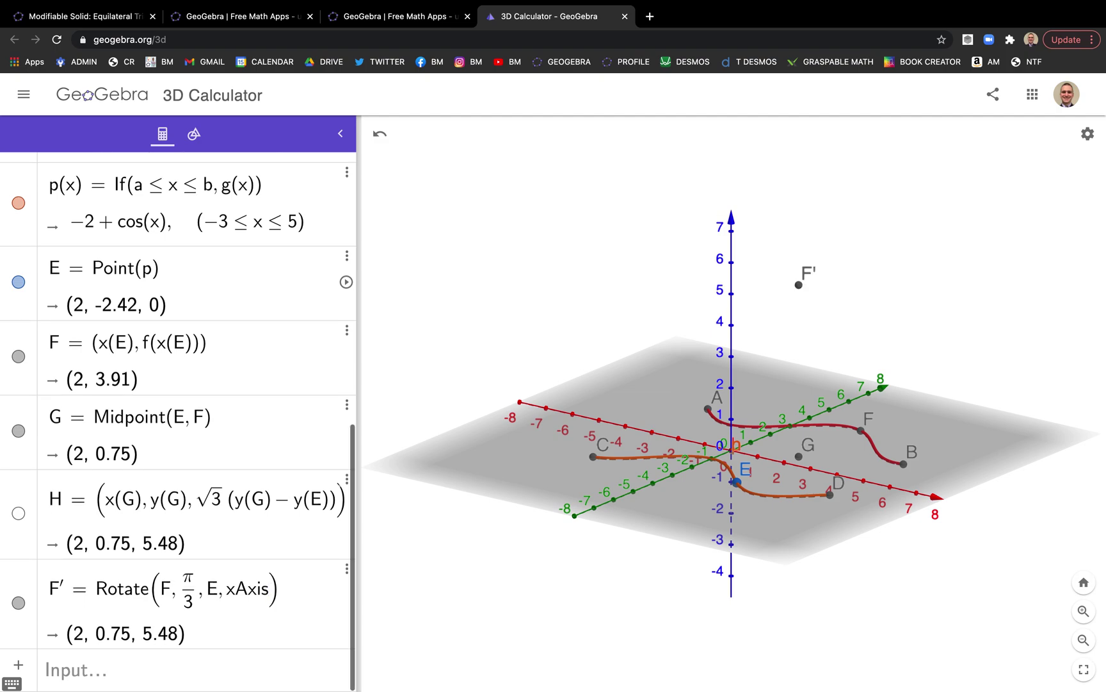
- Orbit the view and toggle H on and off to confirm it coincides with F'
left_click_drag(641, 564, 611, 560)
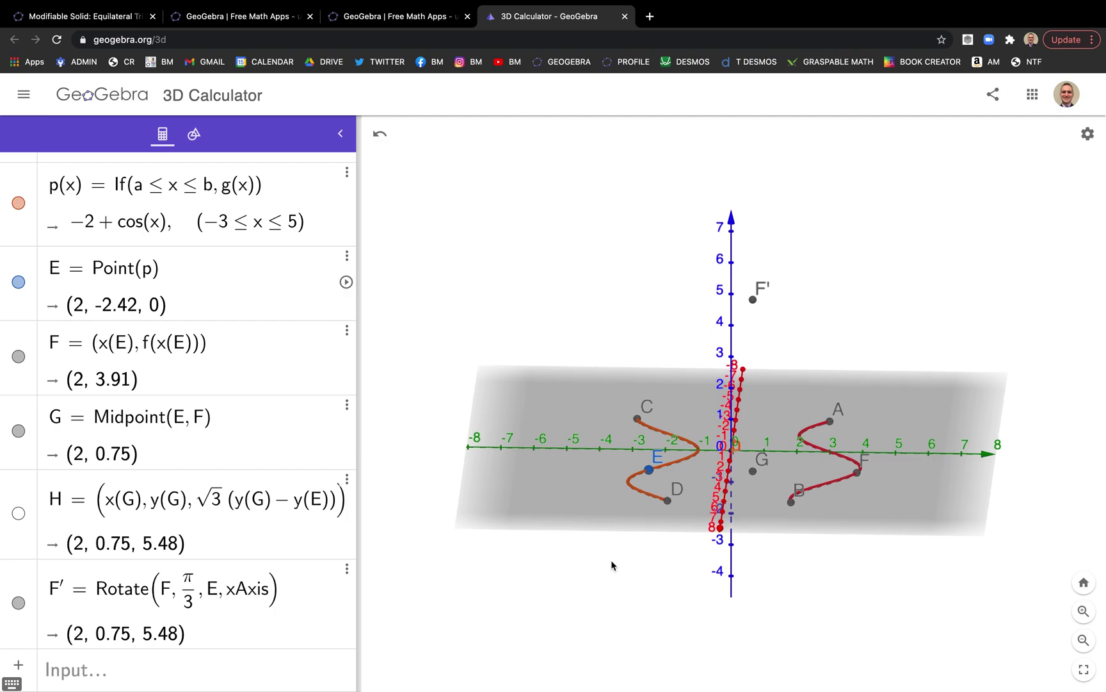
left_click_drag(611, 559, 617, 564)
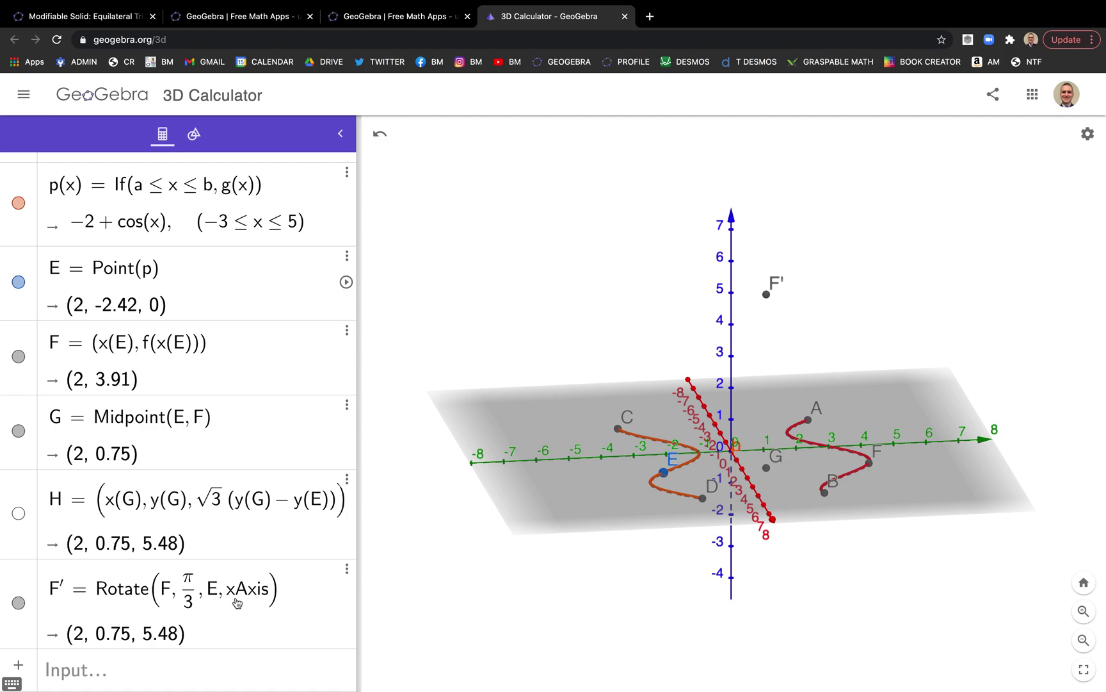
left_click_drag(729, 530, 741, 527)
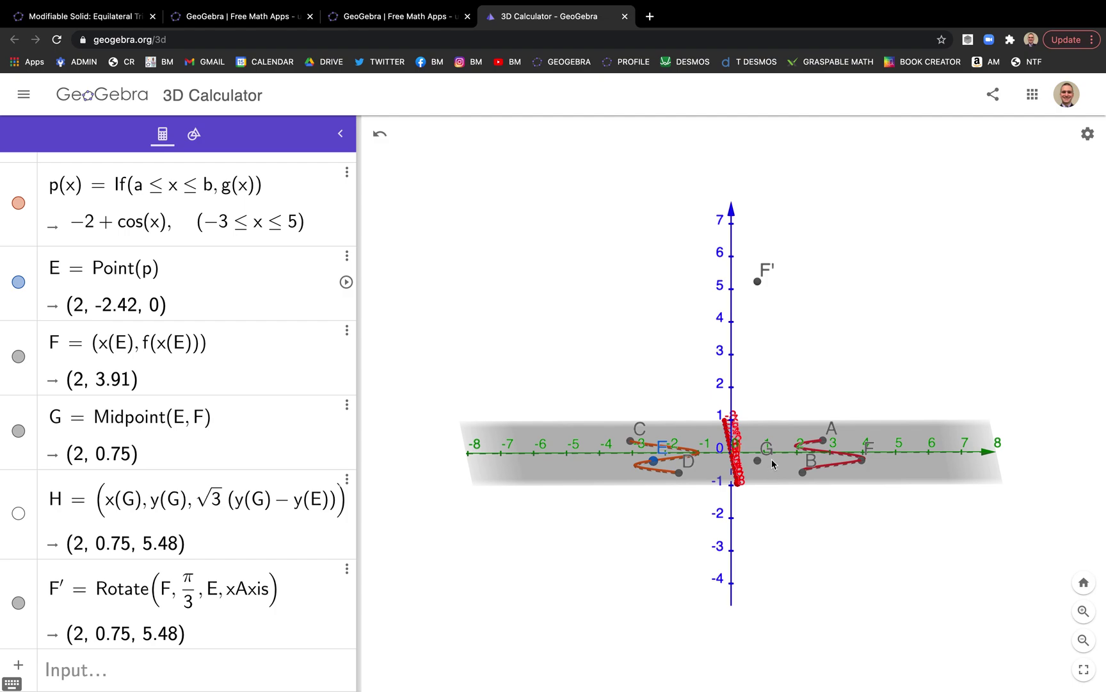
left_click_drag(576, 514, 595, 519)
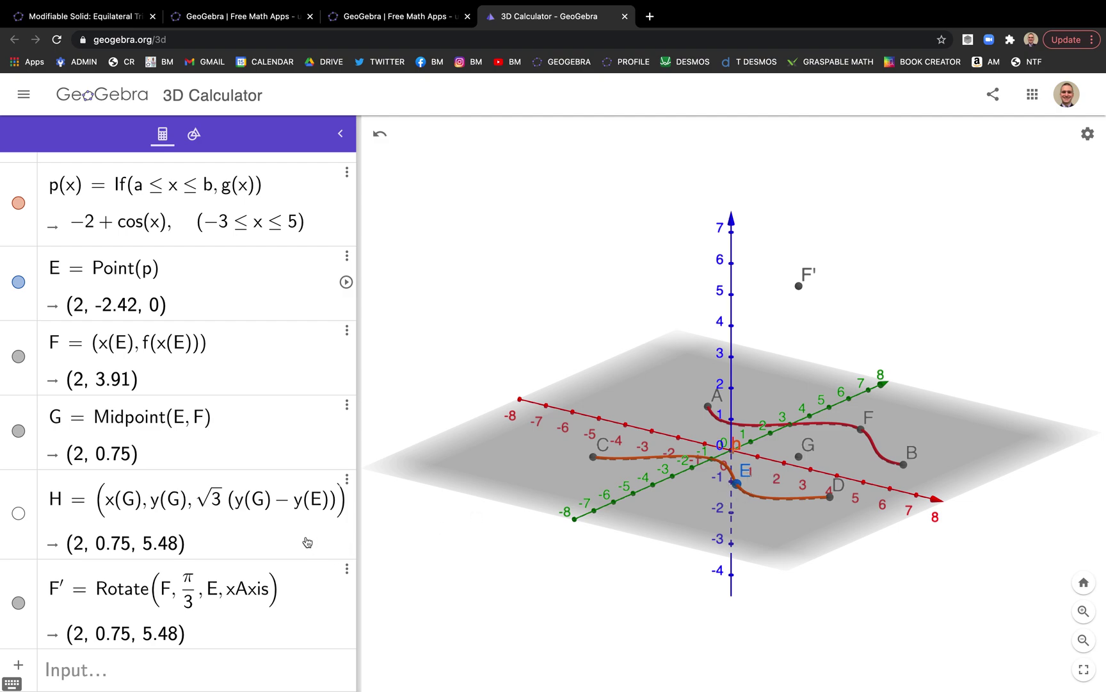
left_click(20, 513)
left_click(19, 512)
left_click(19, 513)
left_click(19, 512)
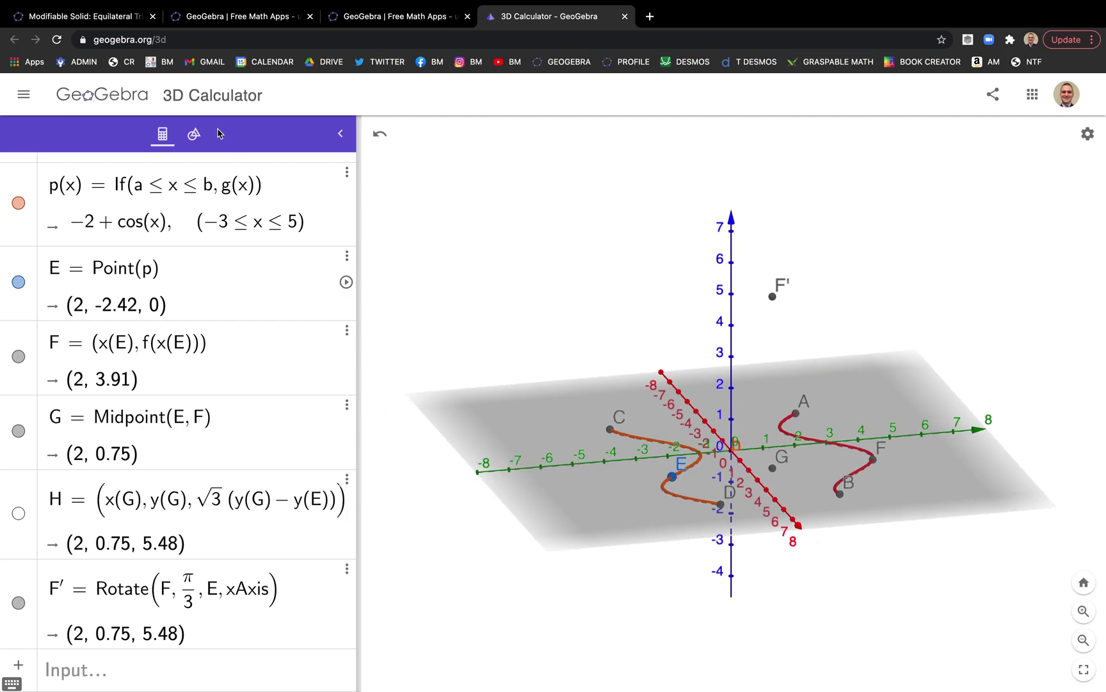
- Draw the filled triangle through E, F and F' with the Polygon tool
left_click(194, 134)
left_click(52, 300)
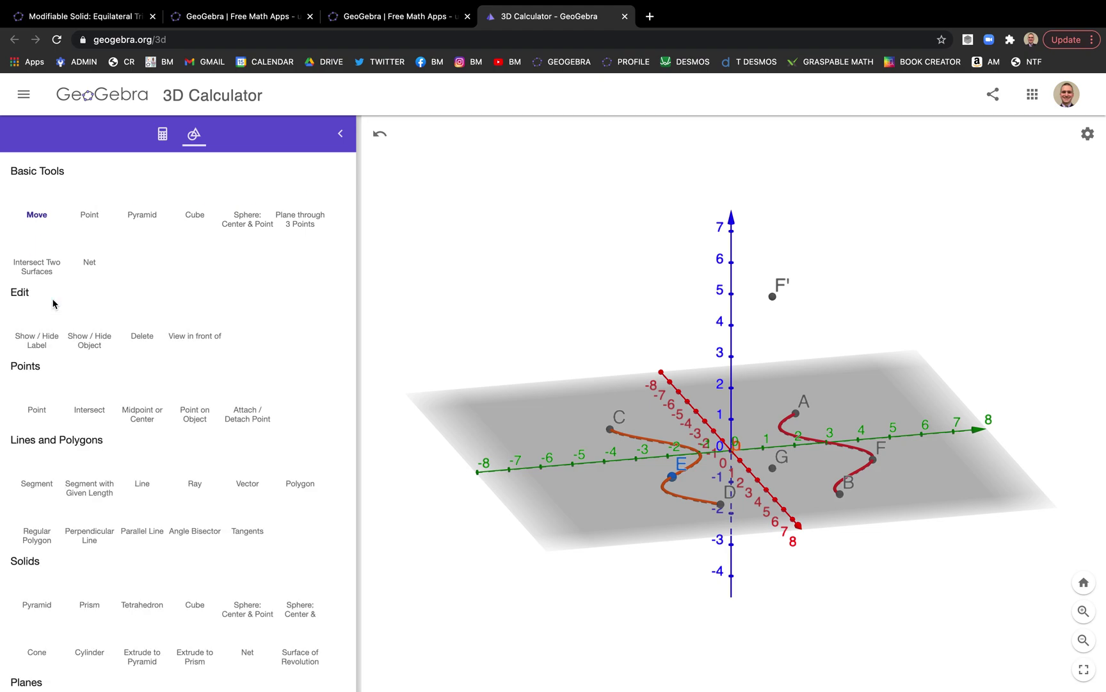
scroll(119, 452, "down", 3)
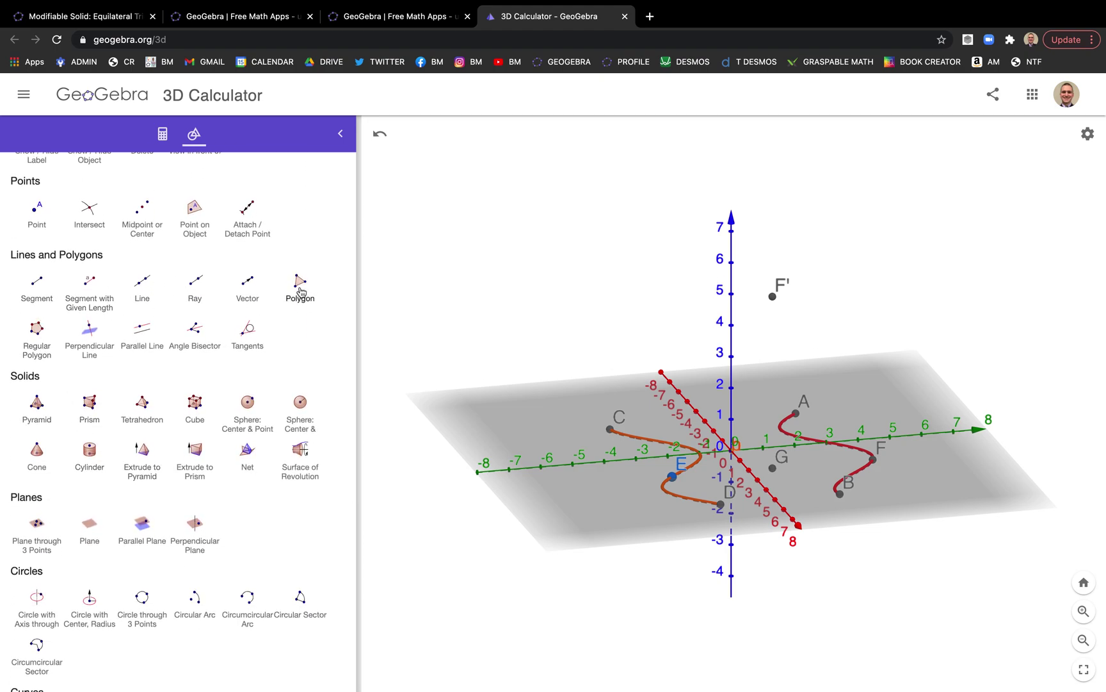
scroll(300, 291, "up", 5, "ctrl")
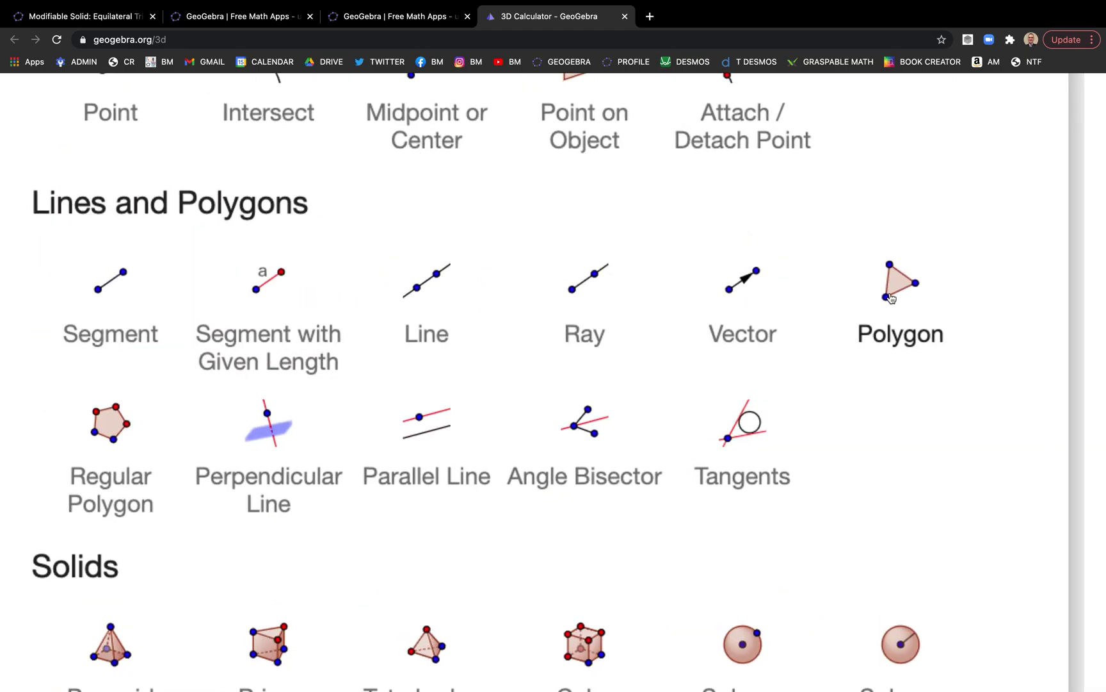
left_click(900, 296)
scroll(901, 295, "down", 5, "ctrl")
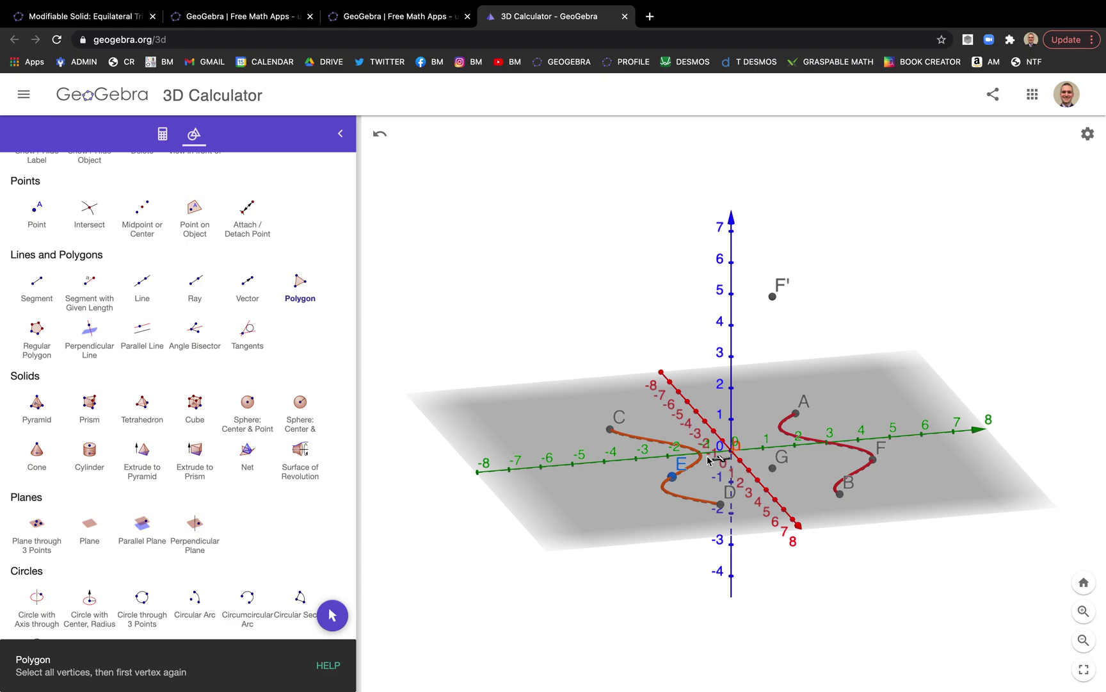
left_click(673, 477)
left_click(874, 460)
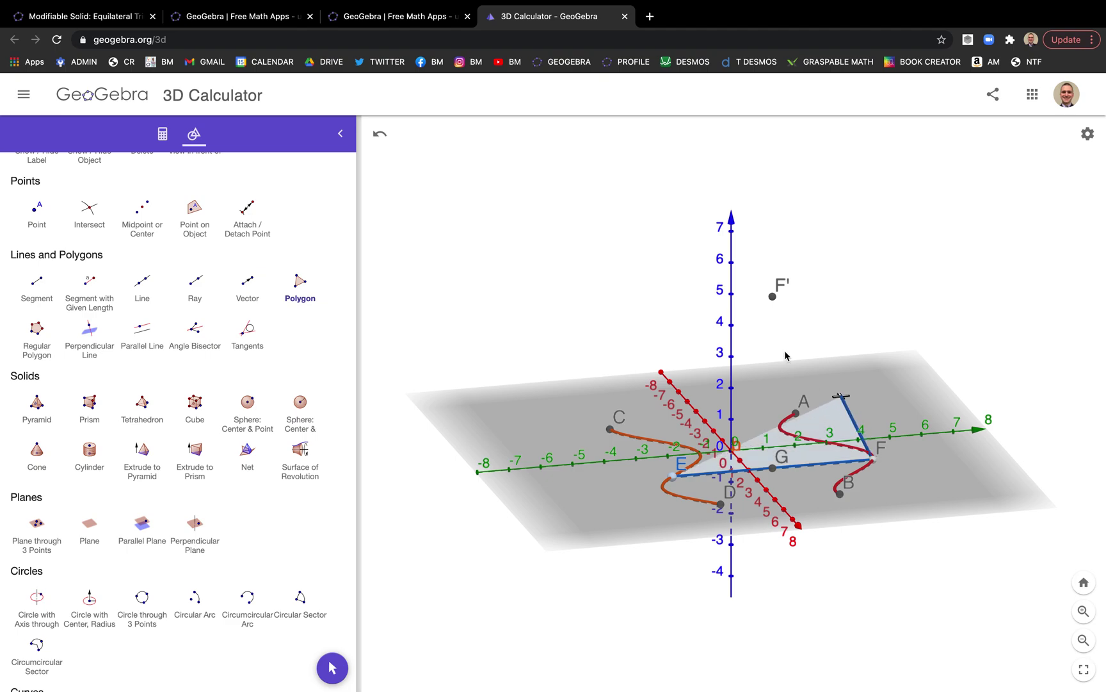
left_click(774, 298)
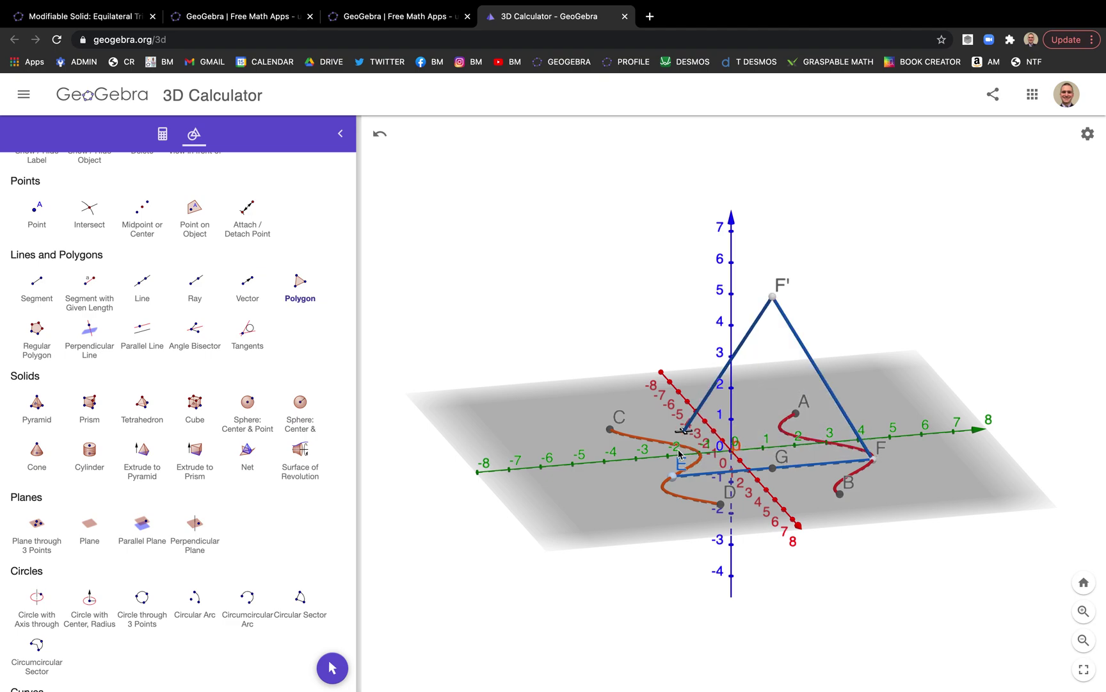
left_click(673, 480)
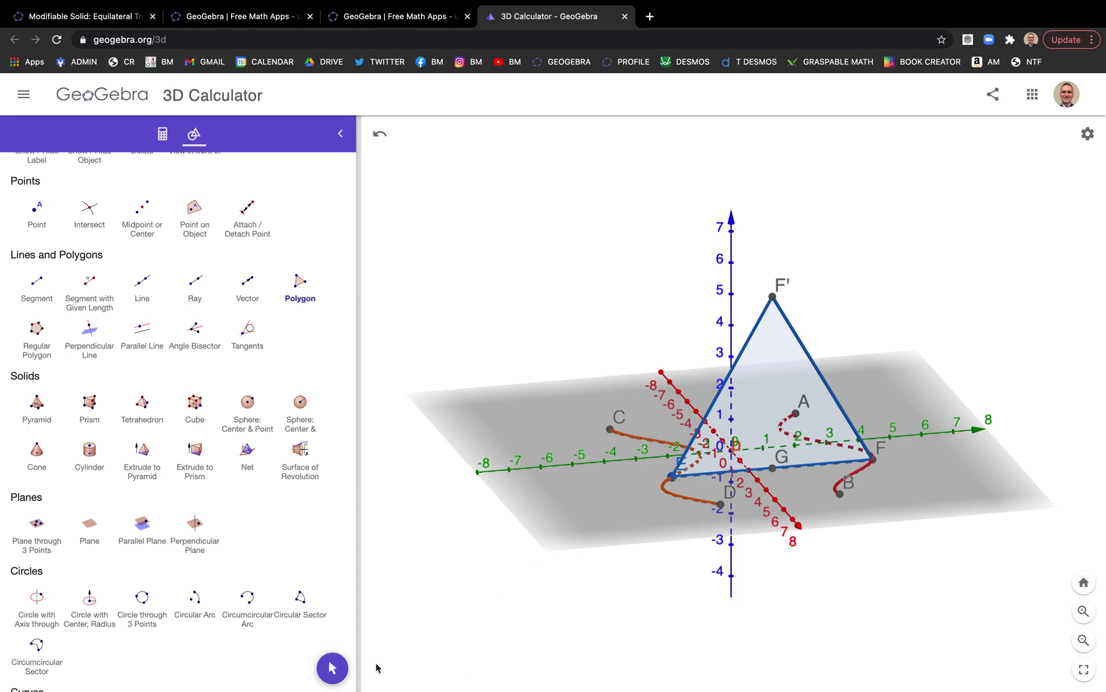
- Return to the Move tool and slide E along the orange curve toward C
left_click(332, 668)
left_click_drag(518, 563, 563, 543)
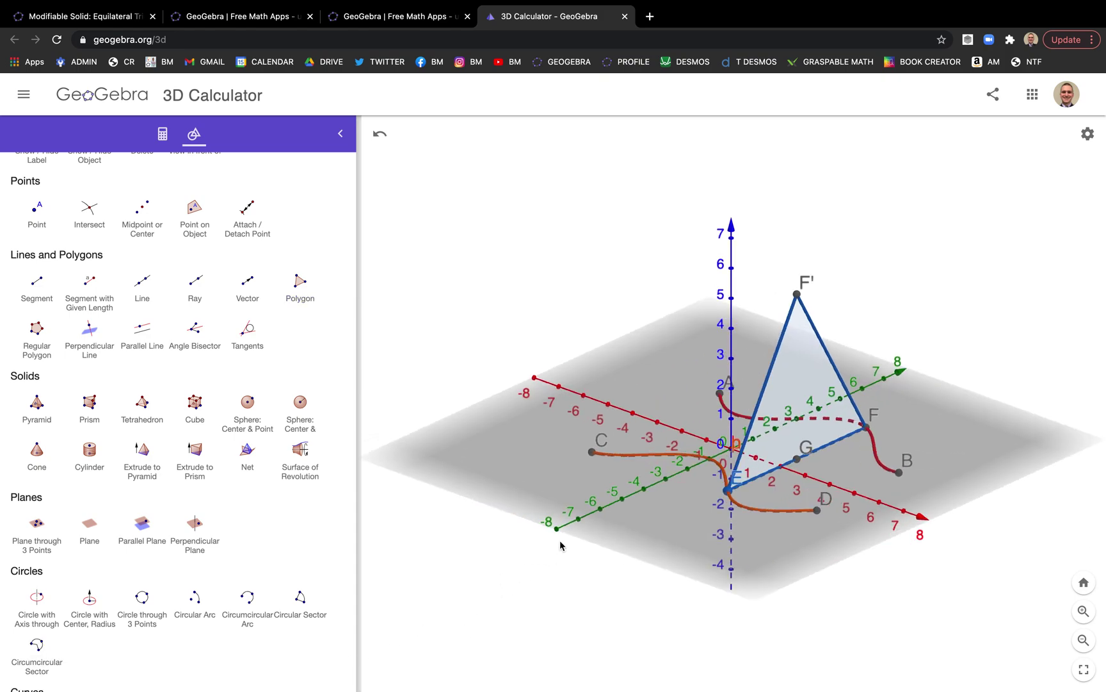
mouse_move(729, 493)
left_mouse_down()
mouse_move(679, 458)
mouse_move(590, 462)
mouse_move(712, 471)
mouse_move(717, 508)
left_mouse_up()
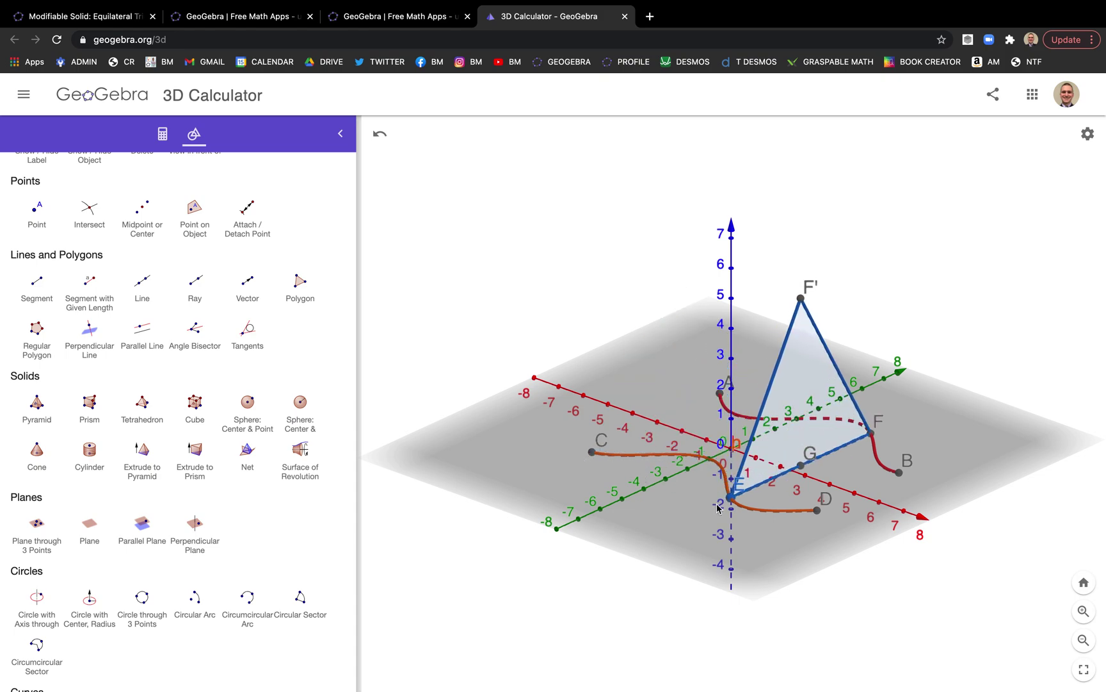
- Turn on Show trace for F' and slide E so the apex path is recorded
left_click(801, 299)
right_click(802, 301)
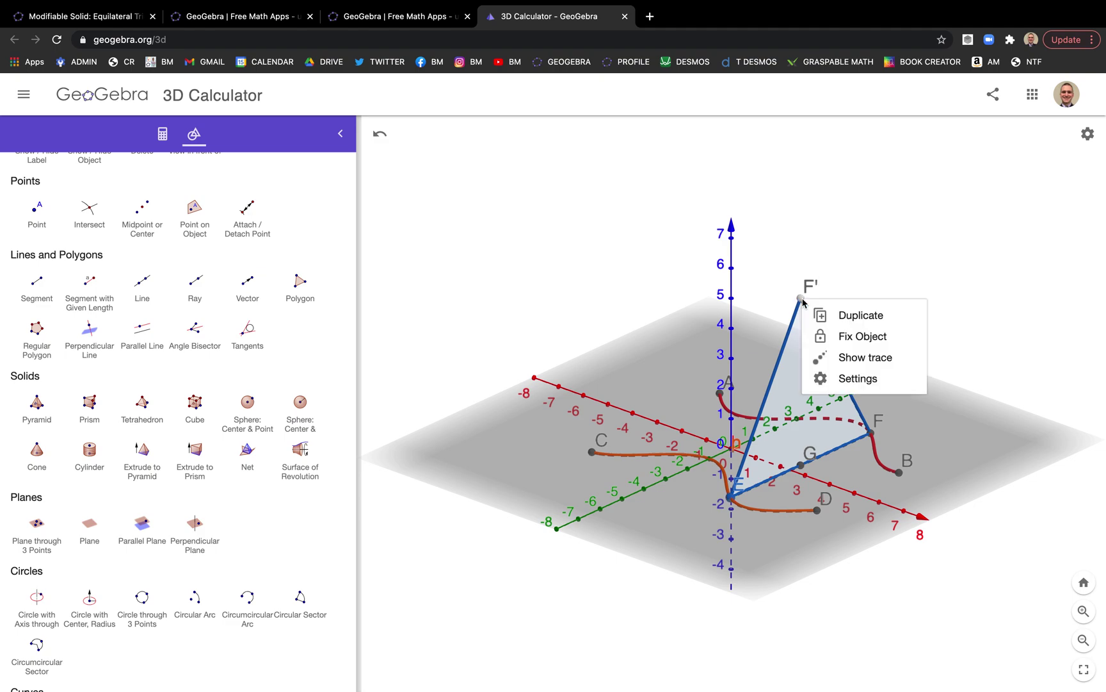
left_click(845, 356)
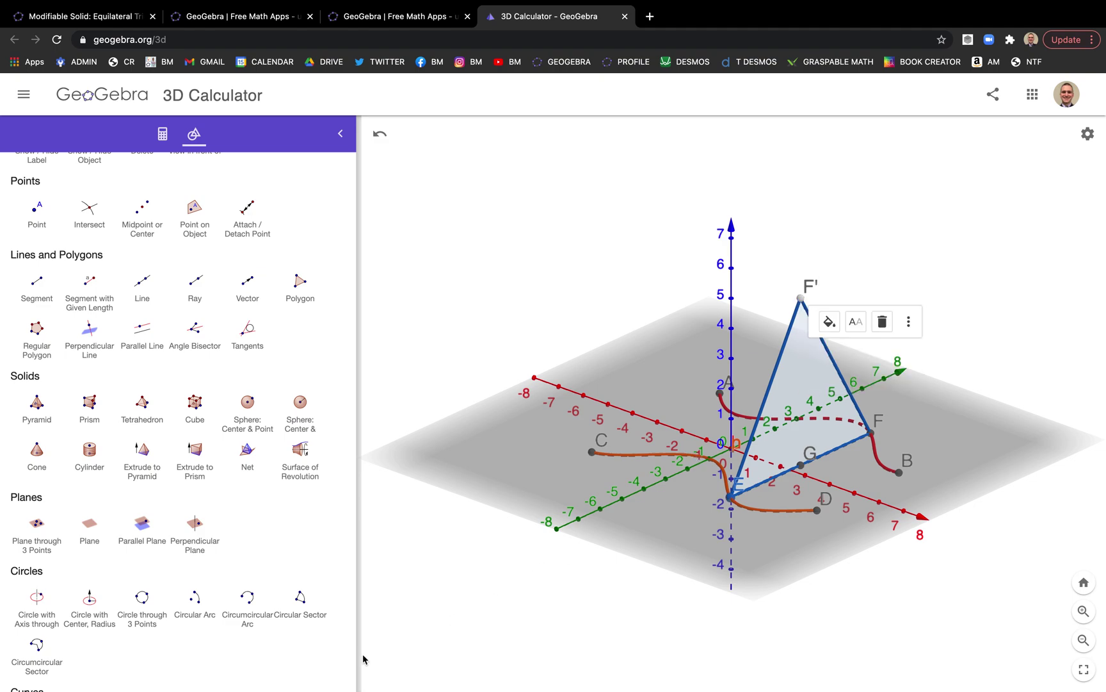
left_click(572, 401)
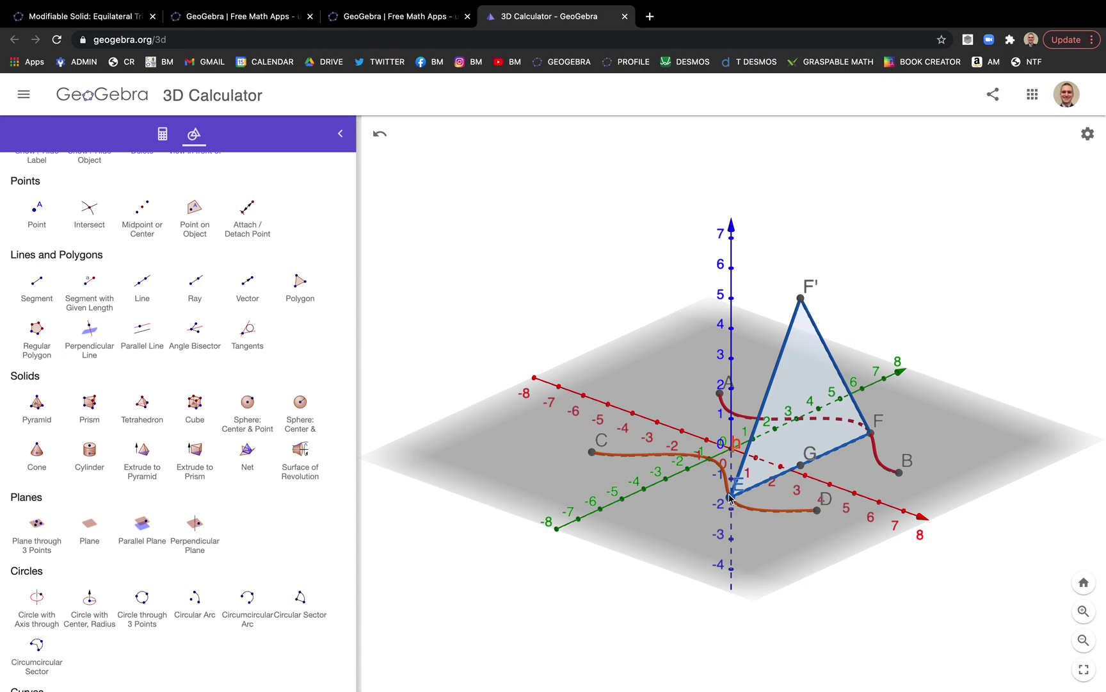
mouse_move(732, 498)
left_mouse_down()
mouse_move(702, 481)
mouse_move(538, 490)
mouse_move(744, 525)
left_mouse_up()
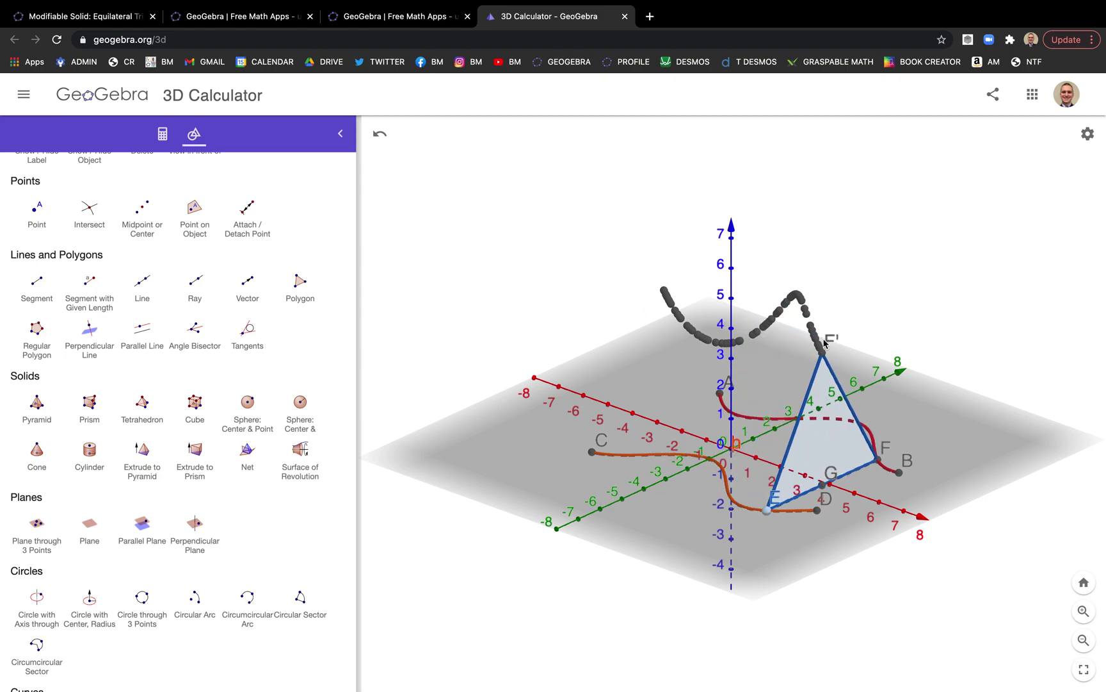
left_click_drag(642, 598, 637, 598)
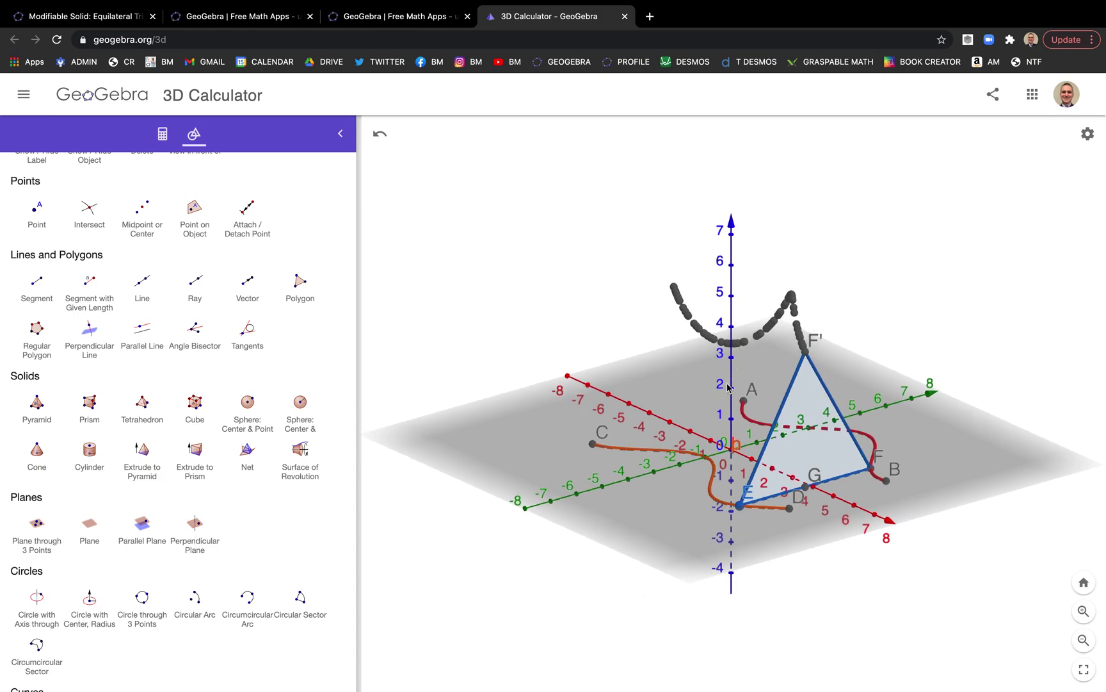
mouse_move(652, 521)
left_mouse_down()
mouse_move(585, 518)
mouse_move(734, 516)
mouse_move(659, 520)
left_mouse_up()
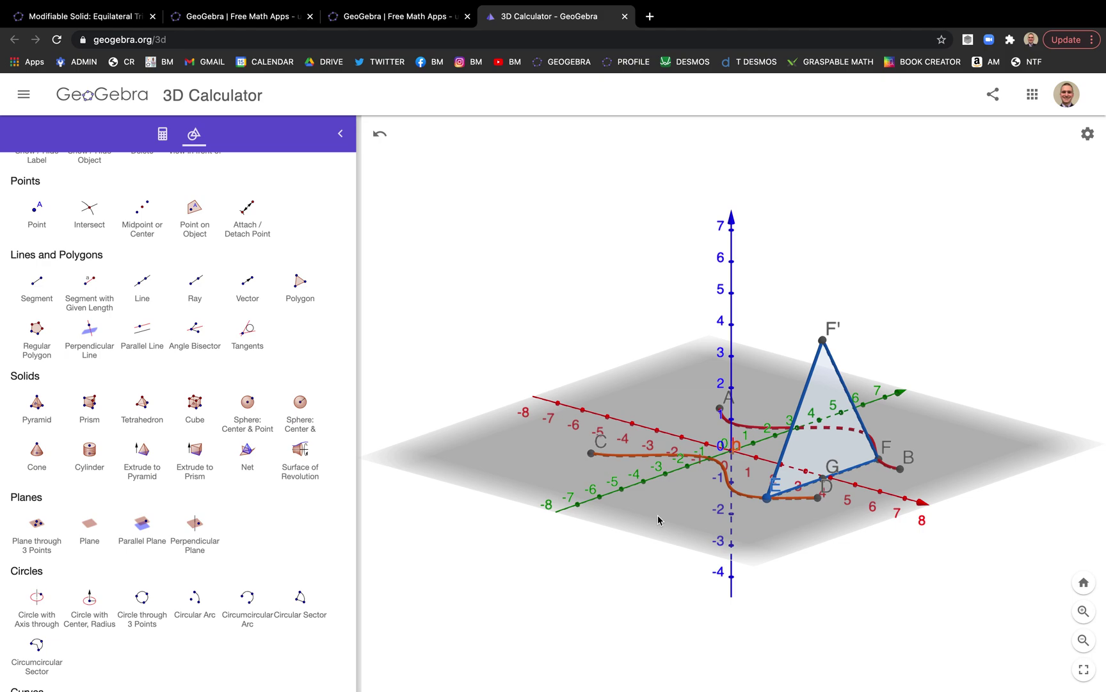
left_click(825, 342)
- Turn off Show trace for point F'
left_click(934, 365)
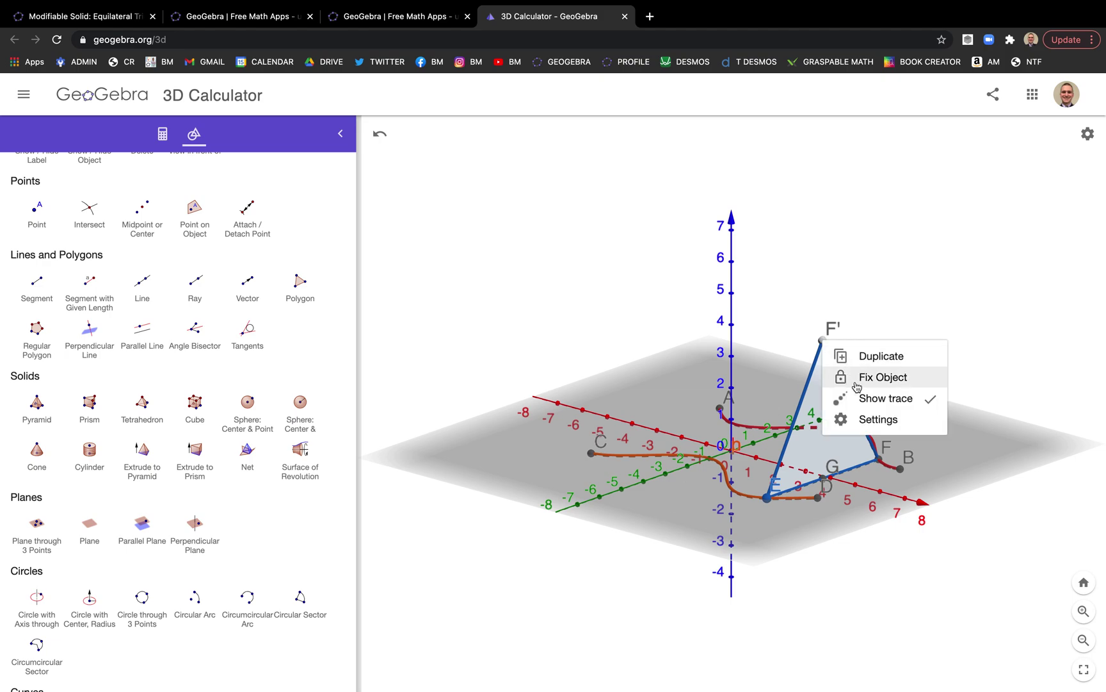
left_click(861, 402)
left_click(743, 354)
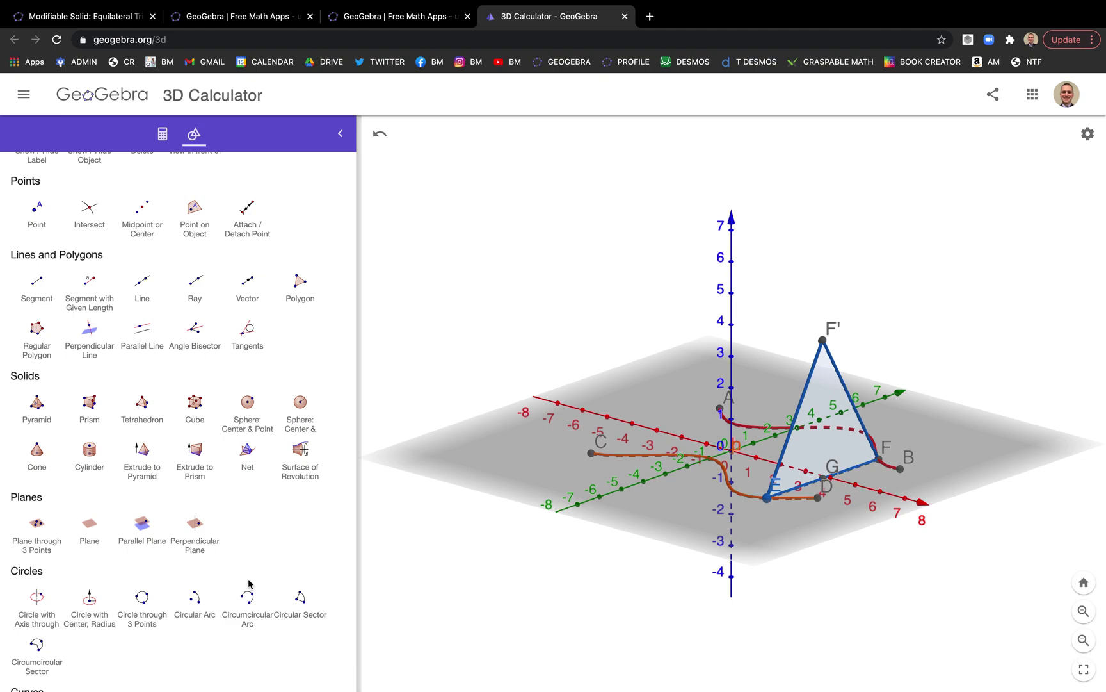
- Switch the side panel to the Algebra list and turn the view to face the triangle head-on
left_click(159, 134)
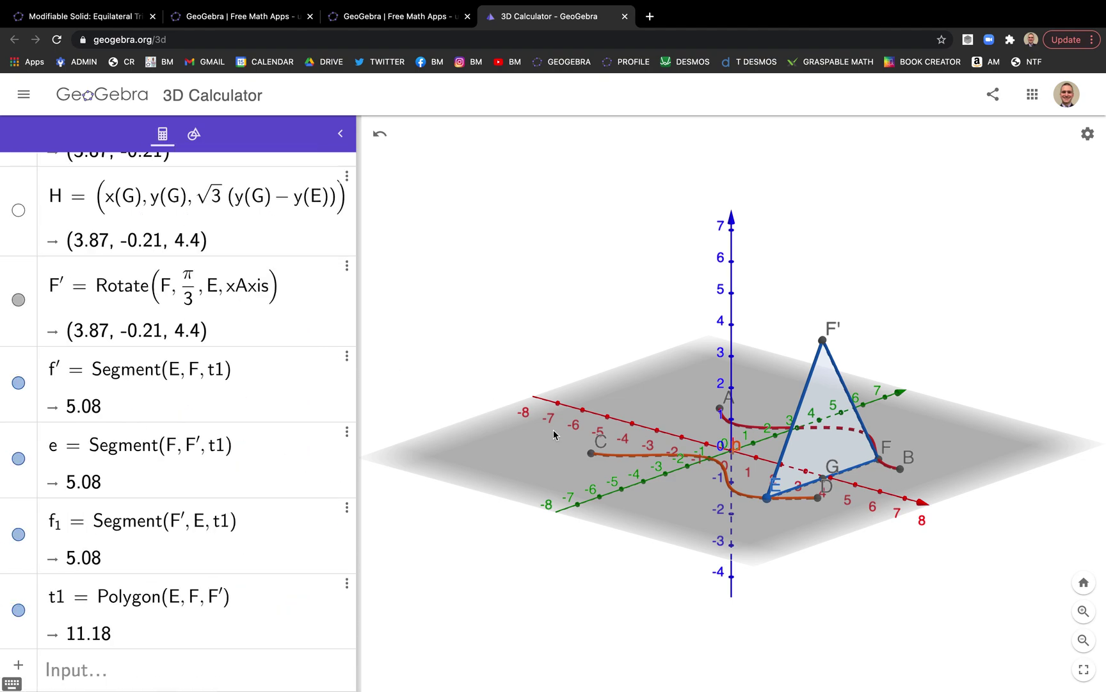
left_click_drag(879, 586, 848, 584)
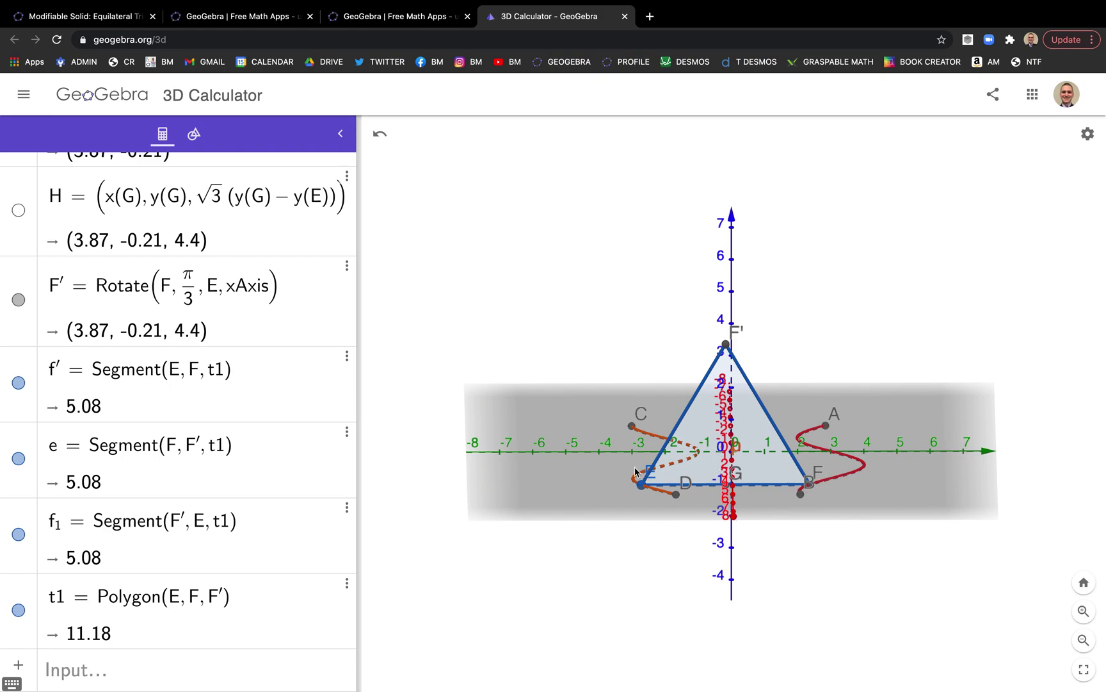
left_click(216, 676)
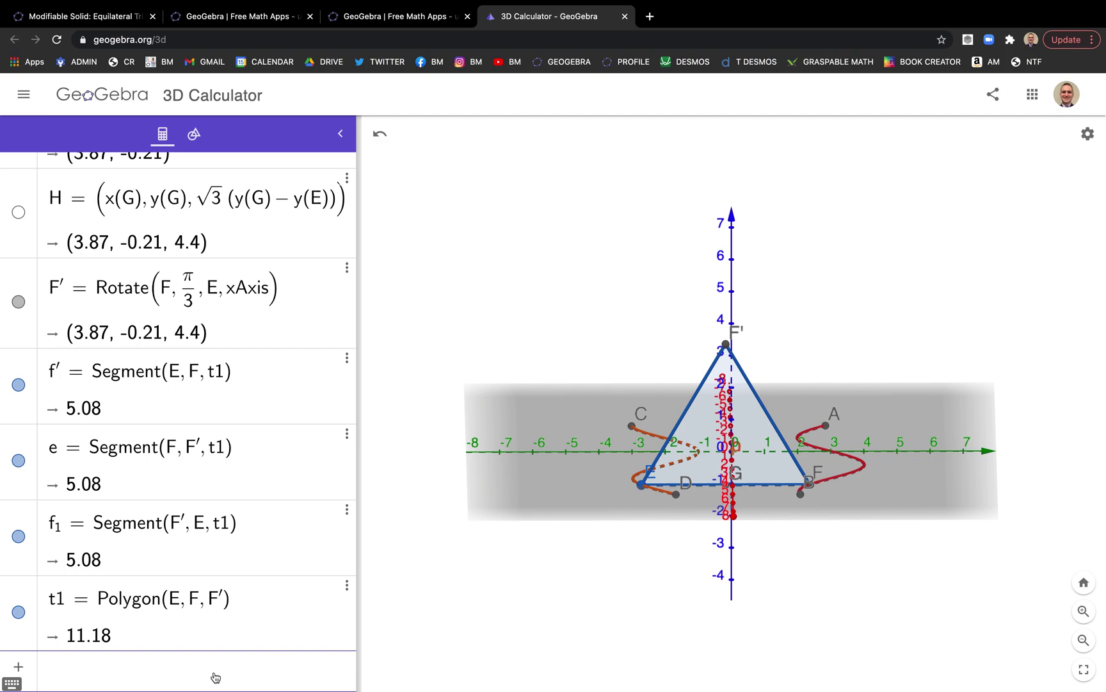
- Define the midline q(x) = 0.5(f(x) + g(x)) and view it from above
type("0.5(f)")
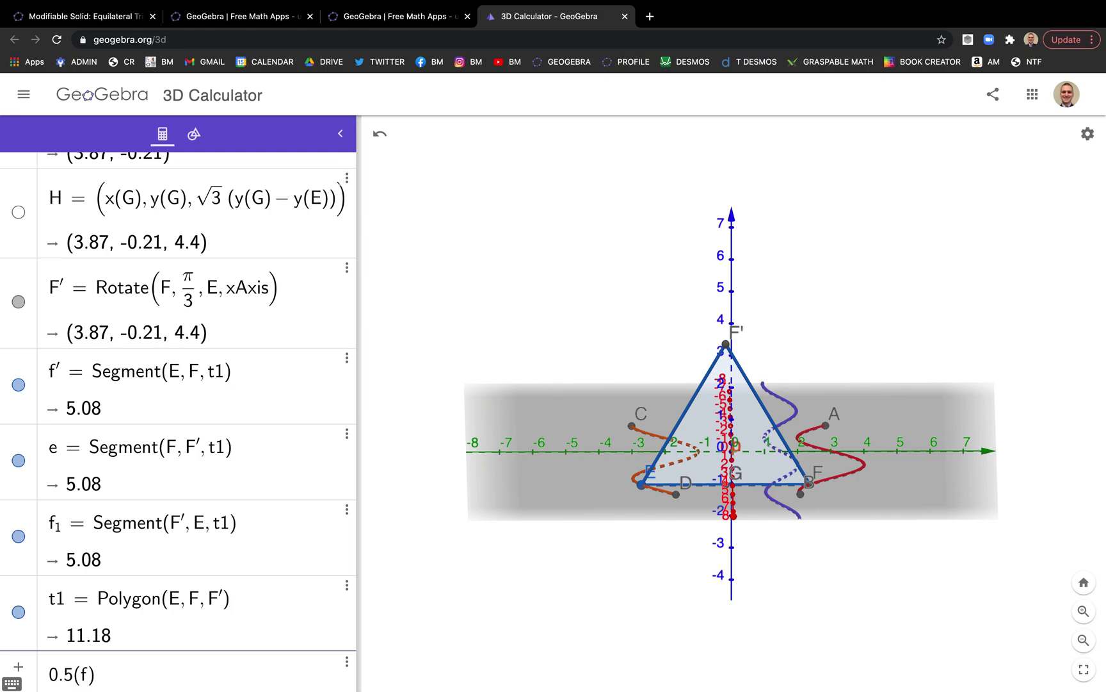
type("+g")
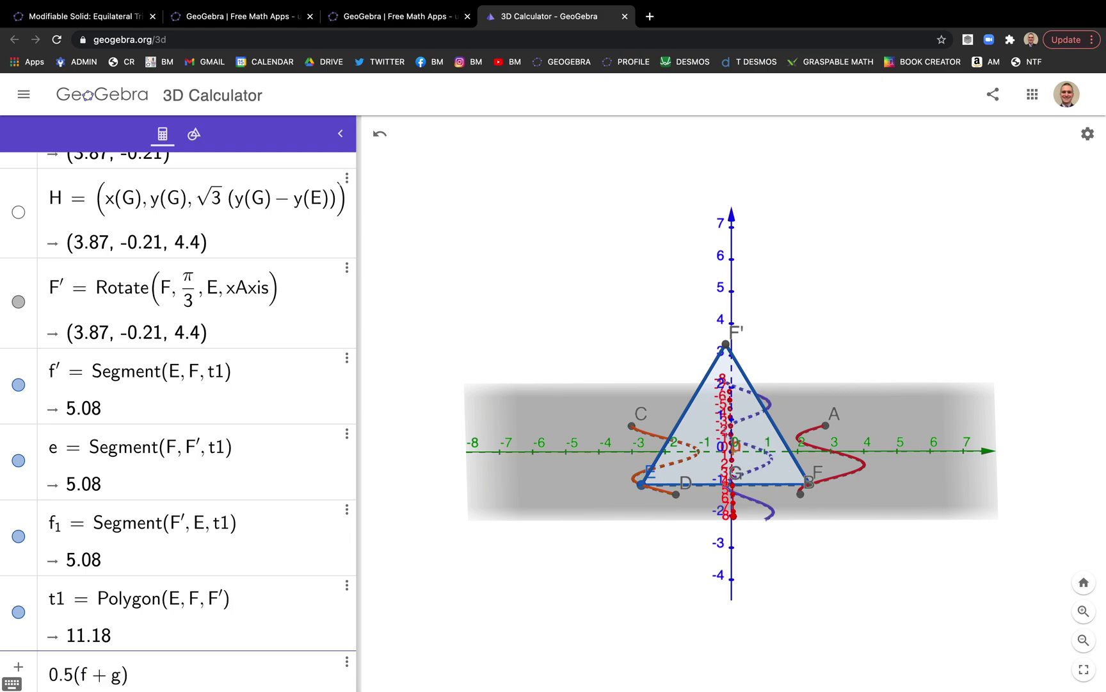
key("Return")
left_click_drag(554, 355, 622, 410)
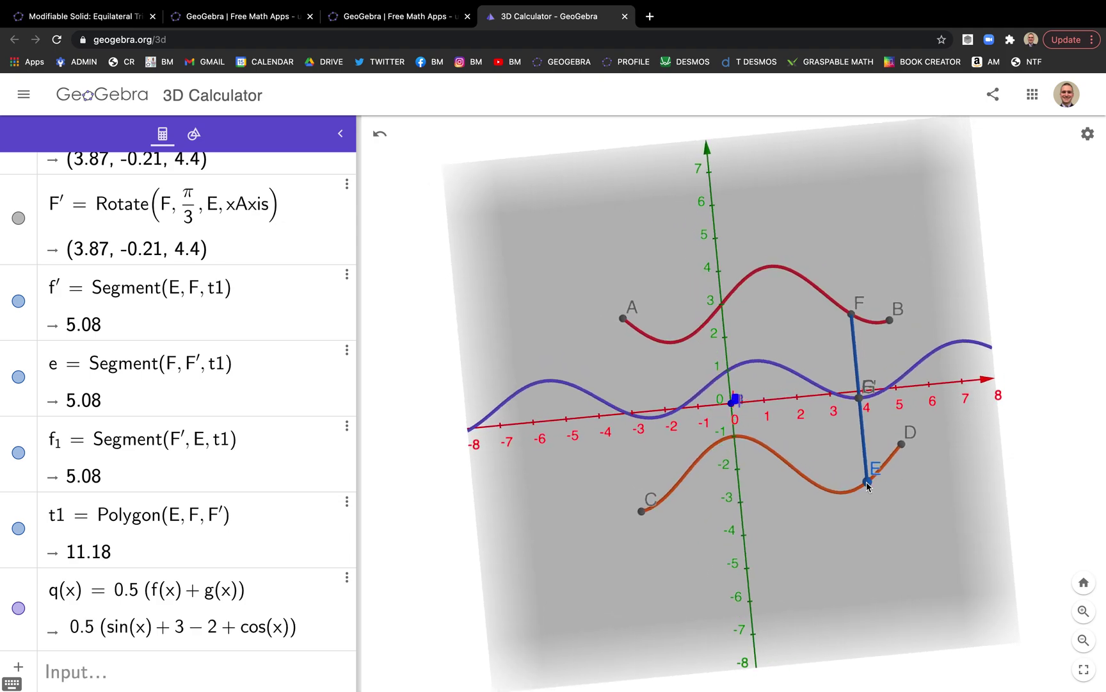
- Slide E left along the orange curve, bringing F' to (2.99, 0.08, 5.32)
left_click_drag(868, 487, 839, 492)
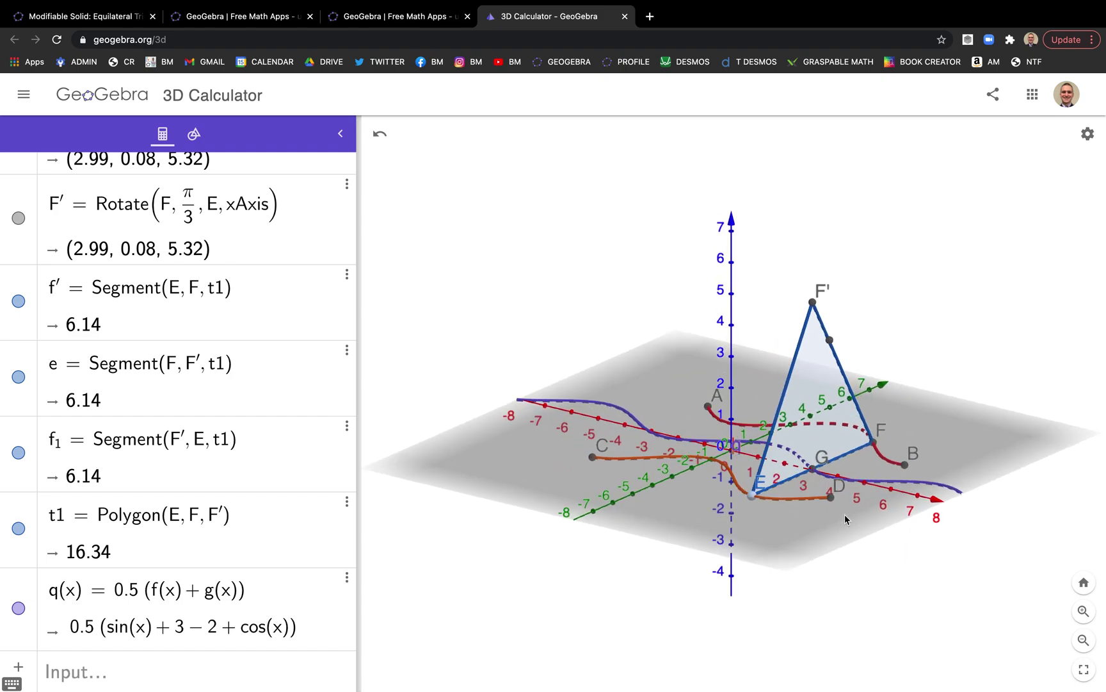
left_click(832, 343)
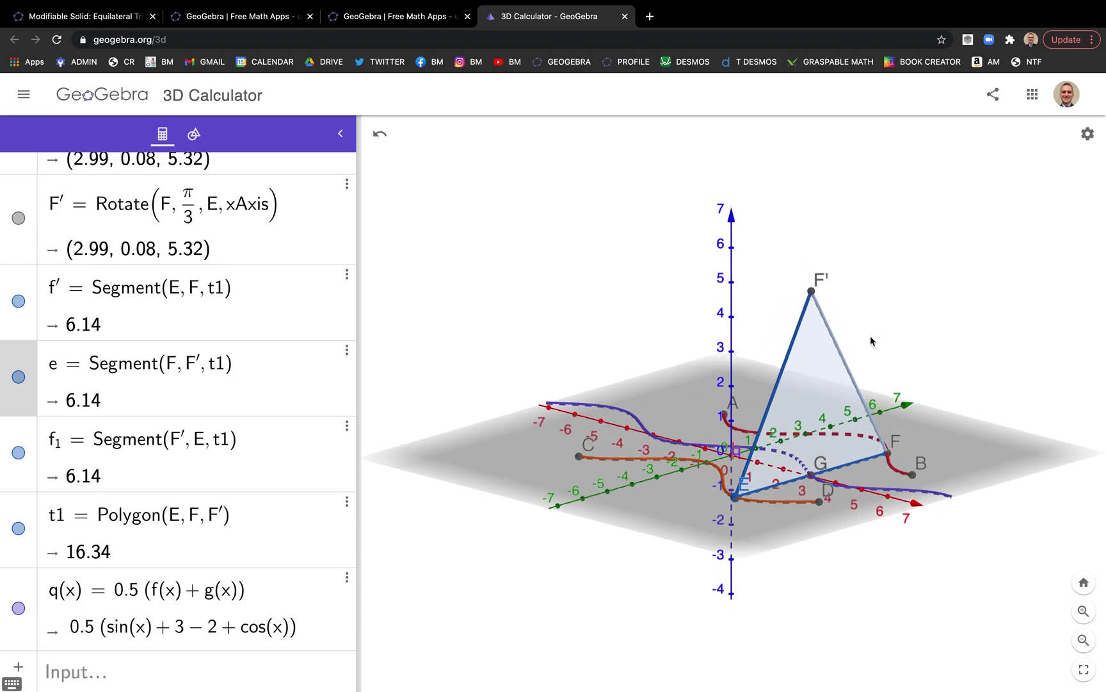
left_click(643, 458)
left_click(568, 532)
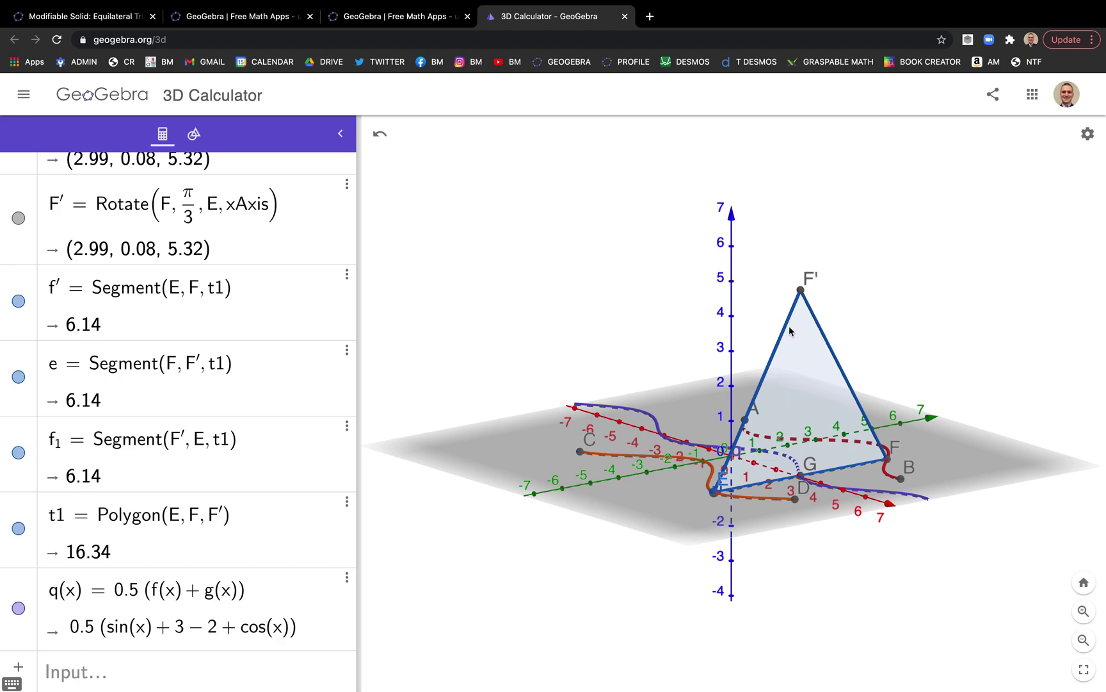
left_click(96, 674)
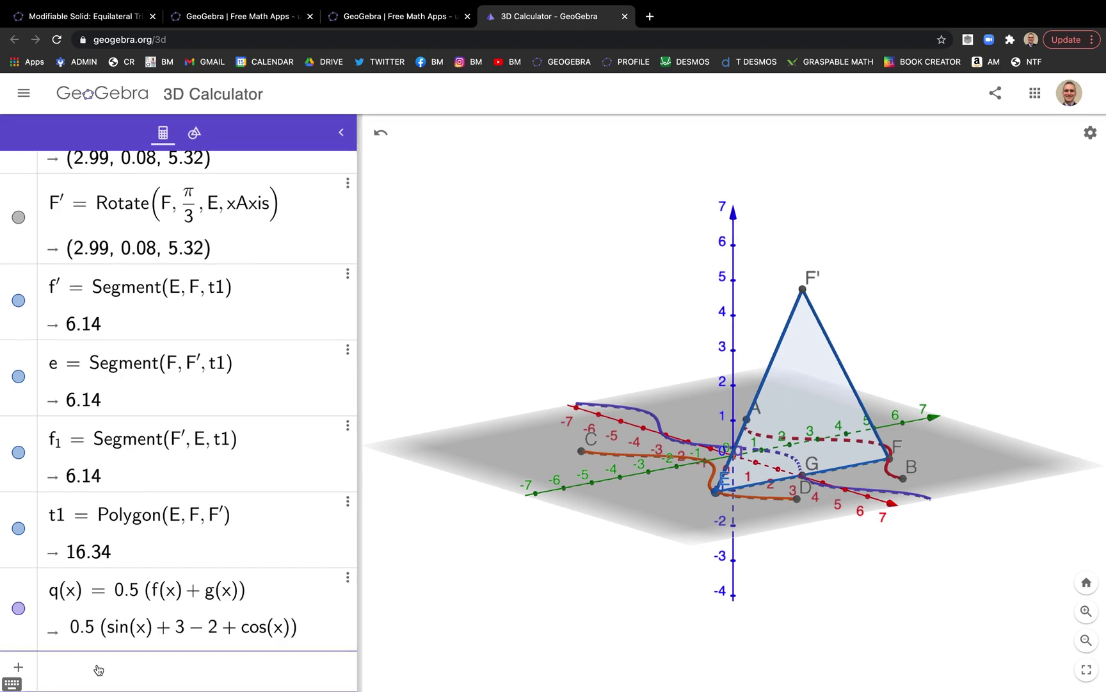
- Start the Curve command with x = t and y = q(t)
scroll(96, 674, "up", 5, "ctrl")
type("c")
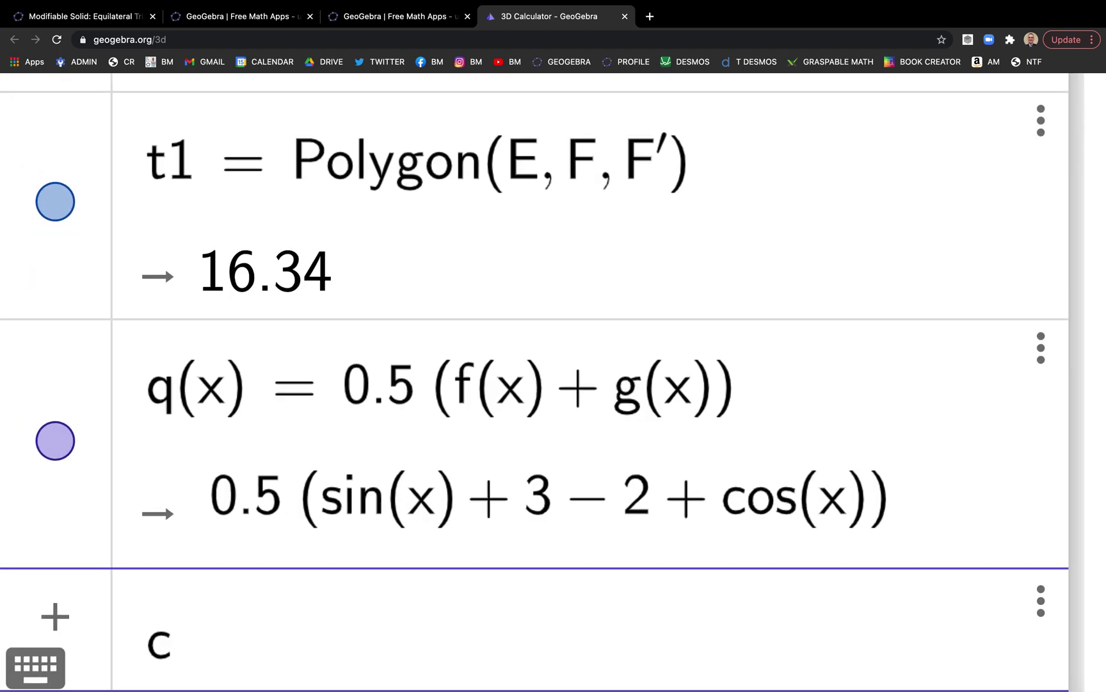
type("urve(")
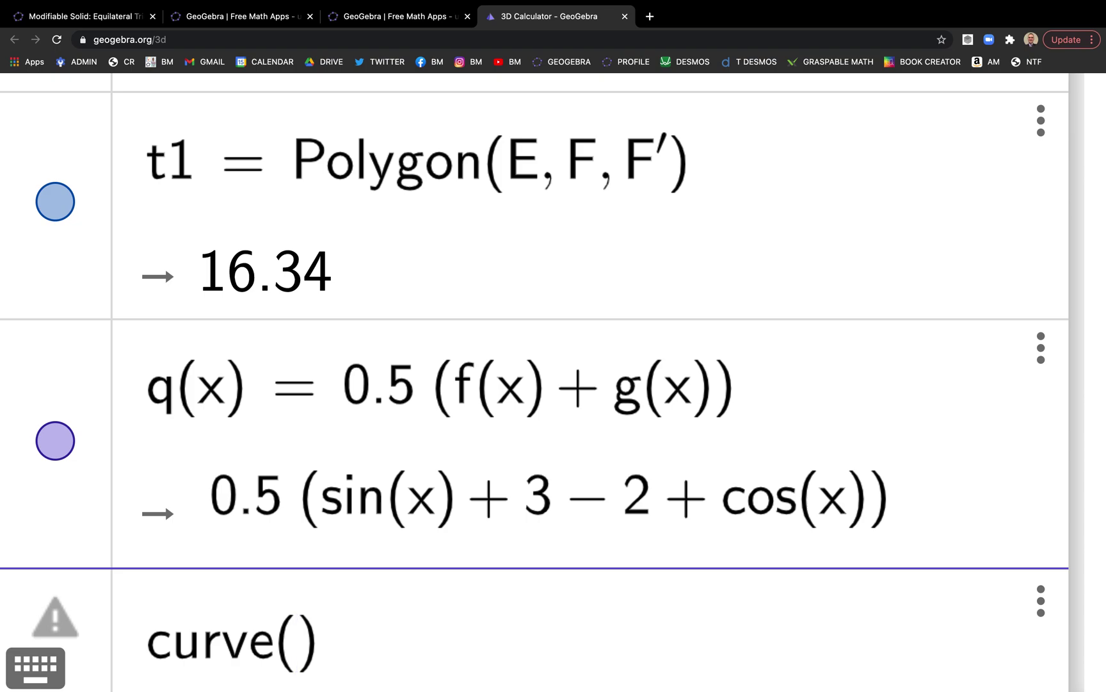
type("t,")
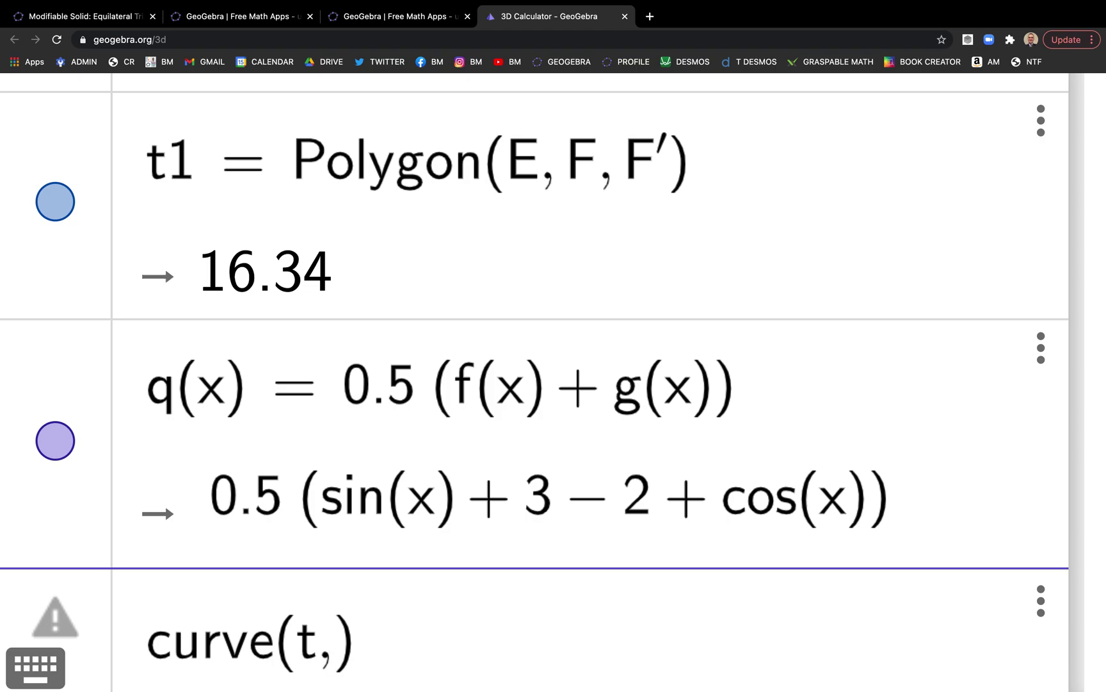
scroll(19, 678, "down", 5, "ctrl")
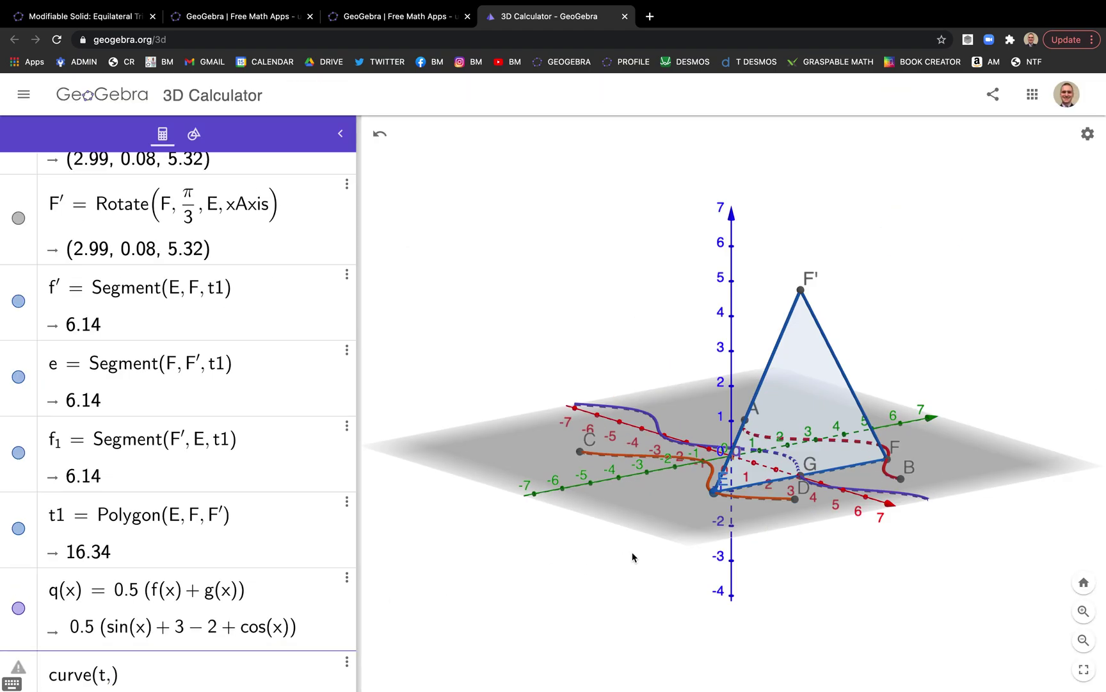
left_click_drag(844, 585, 833, 586)
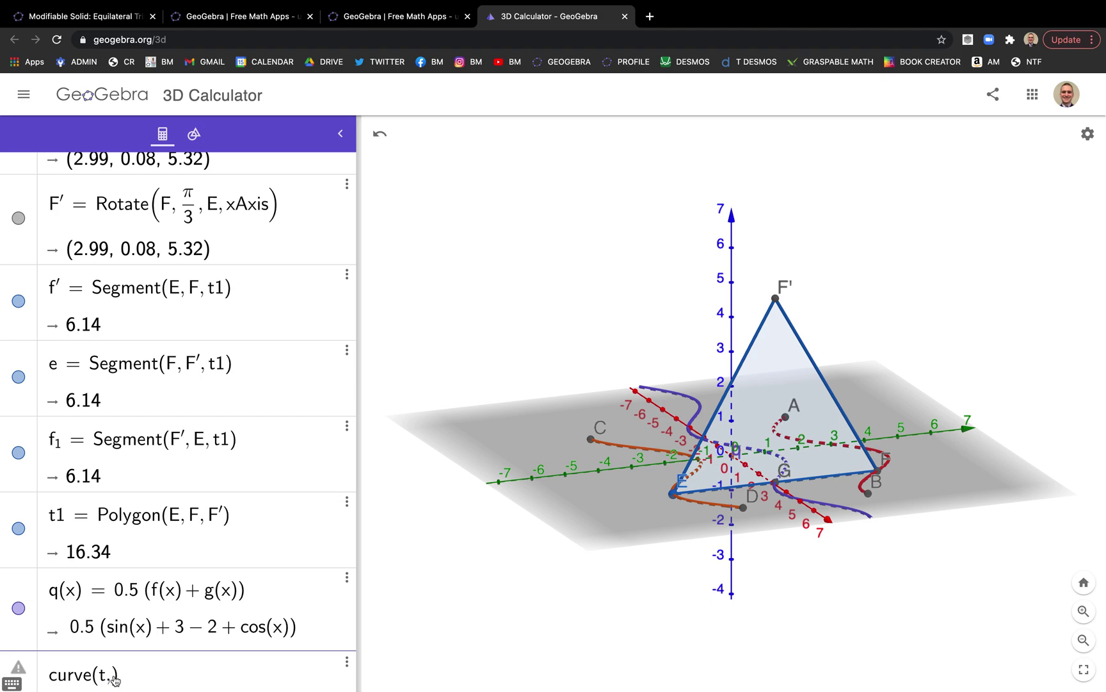
type("g(t")
key("BackSpace")
key("BackSpace")
key("BackSpace")
type("q(t),")
- Complete curve c with z = sqrt(3)(q(t) − g(t)) over t from a to b
type("sqrt")
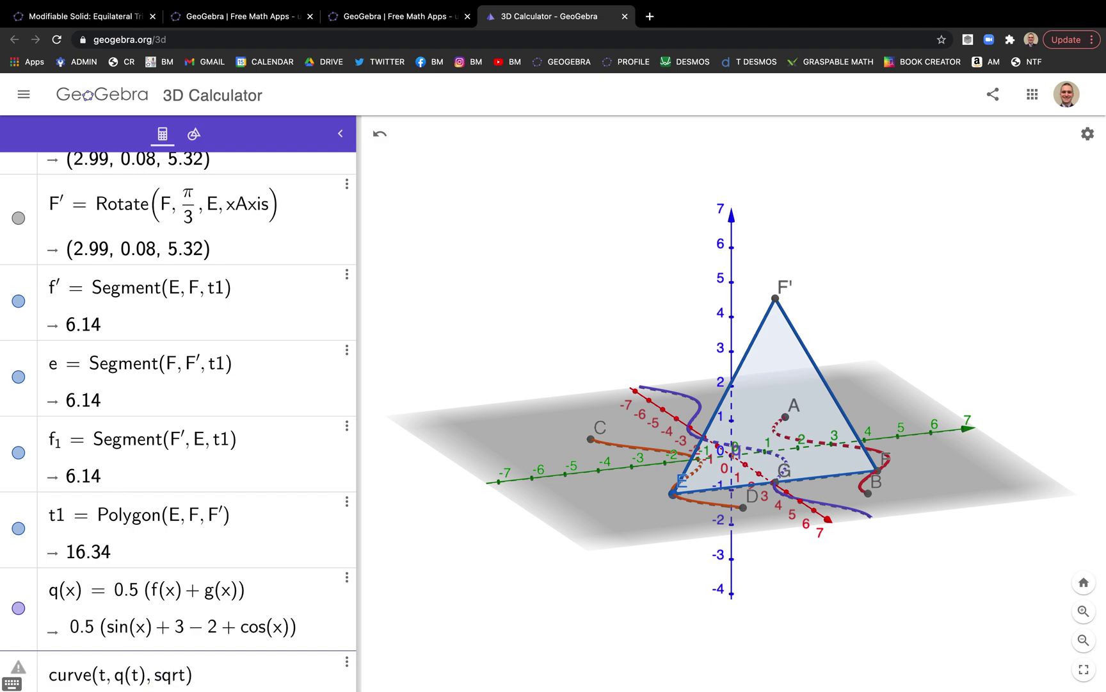
type("(3")
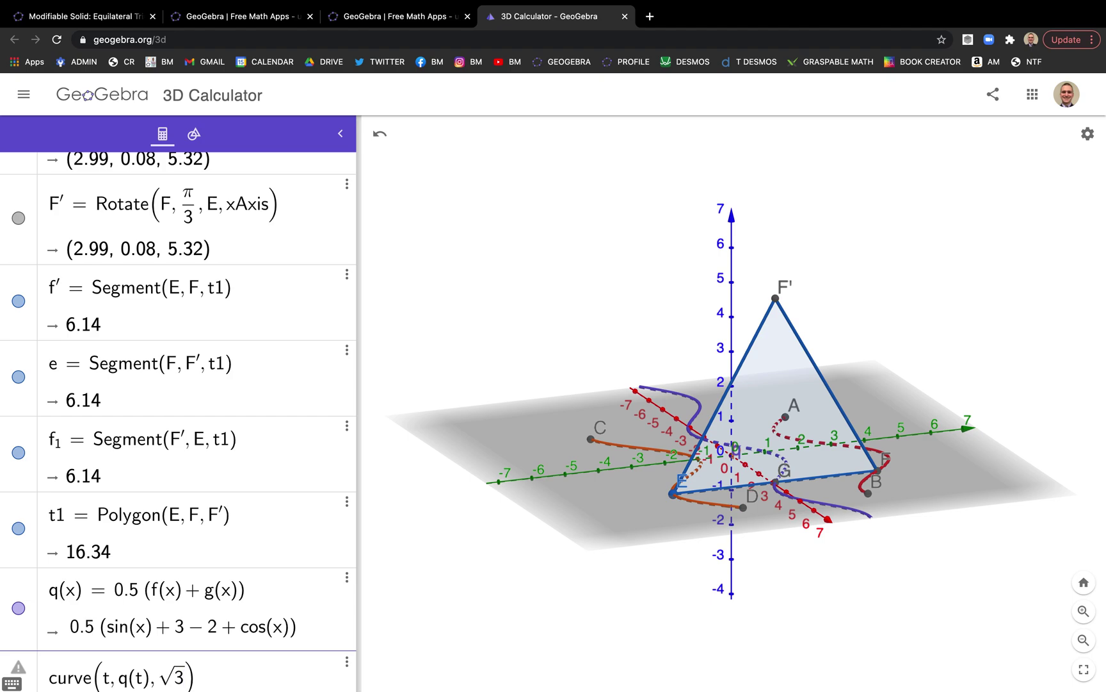
key("Right")
type("*(")
type("q")
key("BackSpace")
type("q(t) ")
type("- g(t)")
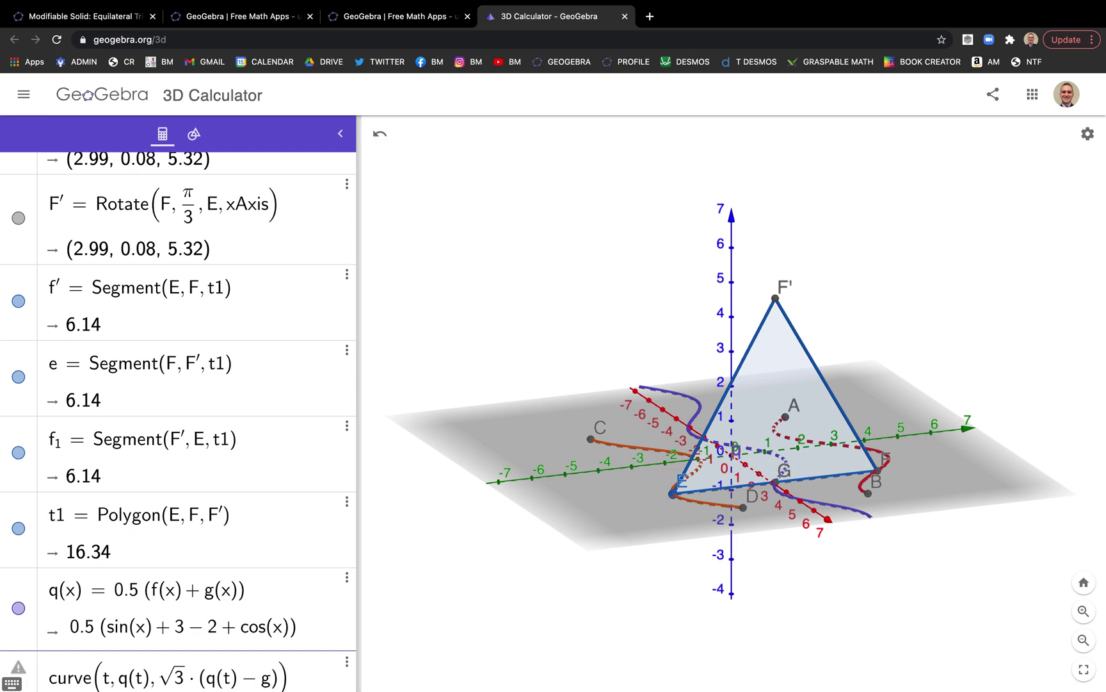
key("Right")
type(", t, a, b")
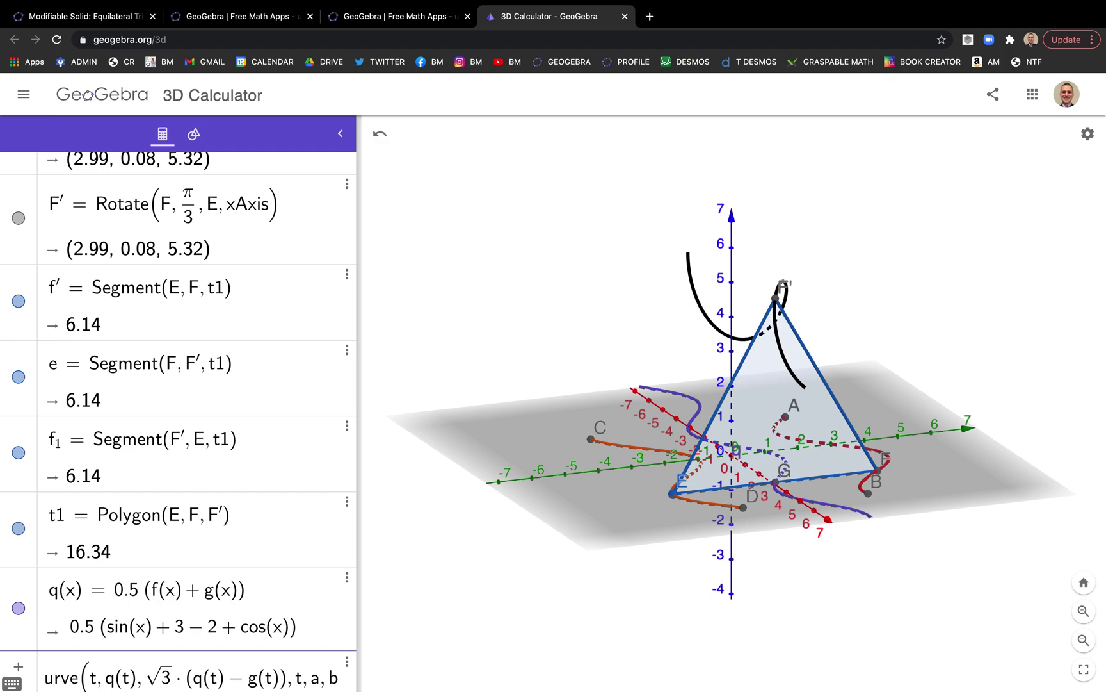
key("Return")
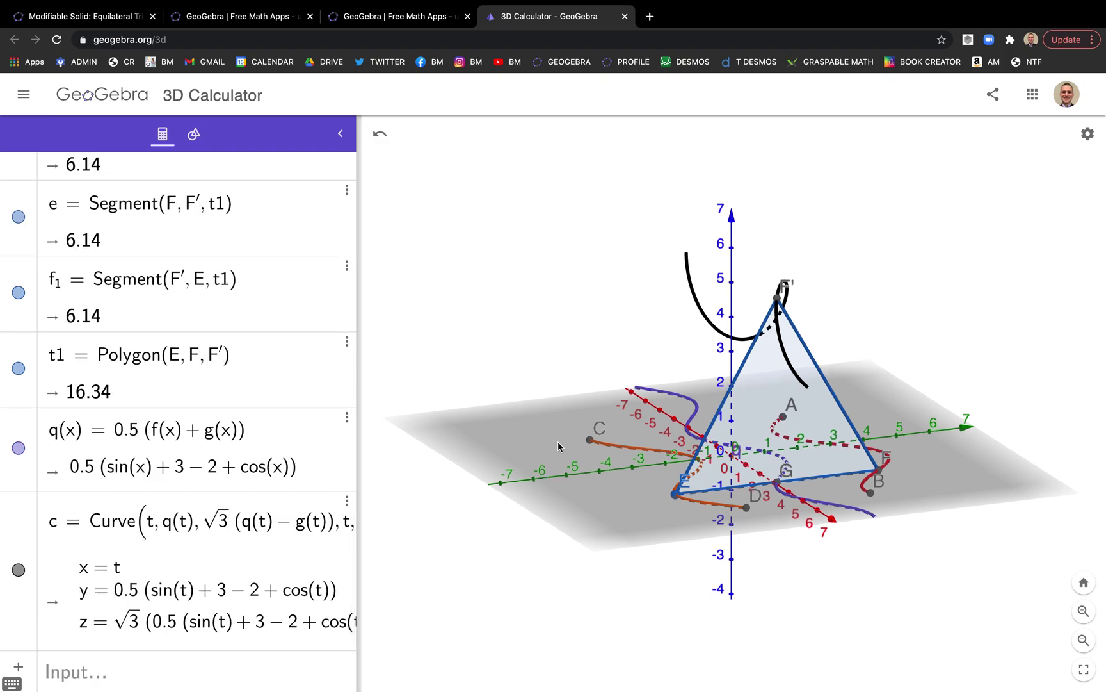
- Slide E along the orange curve to confirm F' stays on curve c, then widen the Algebra panel
left_click_drag(558, 447, 572, 446)
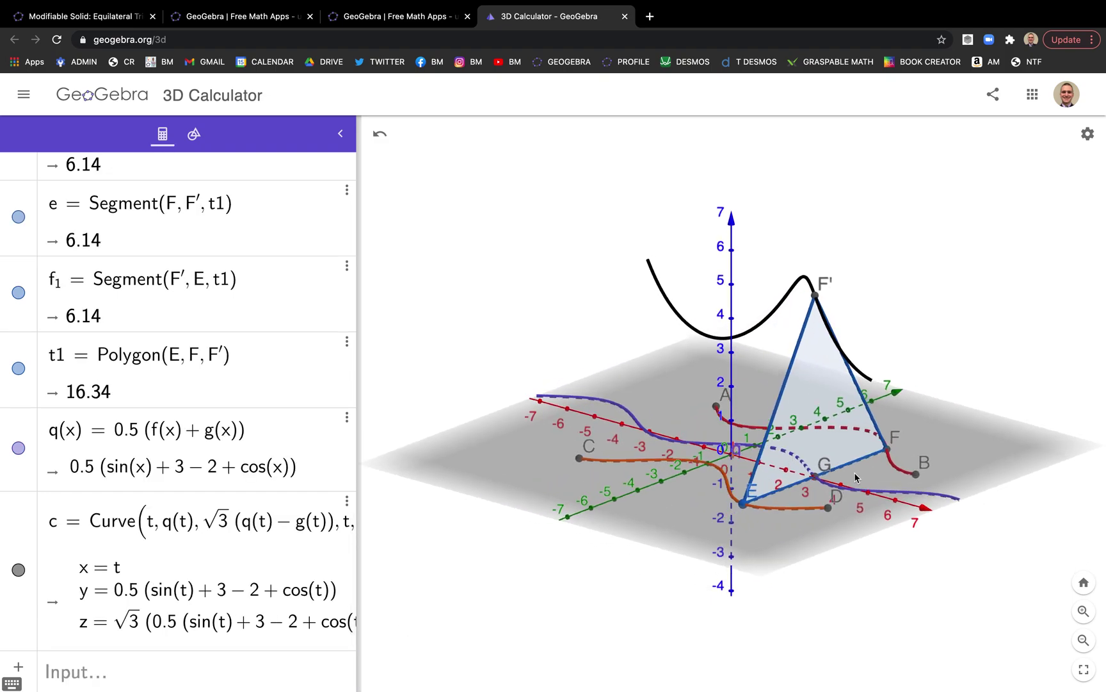
left_click_drag(730, 495, 725, 522)
mouse_move(709, 587)
left_mouse_down()
mouse_move(691, 583)
mouse_move(700, 585)
left_mouse_up()
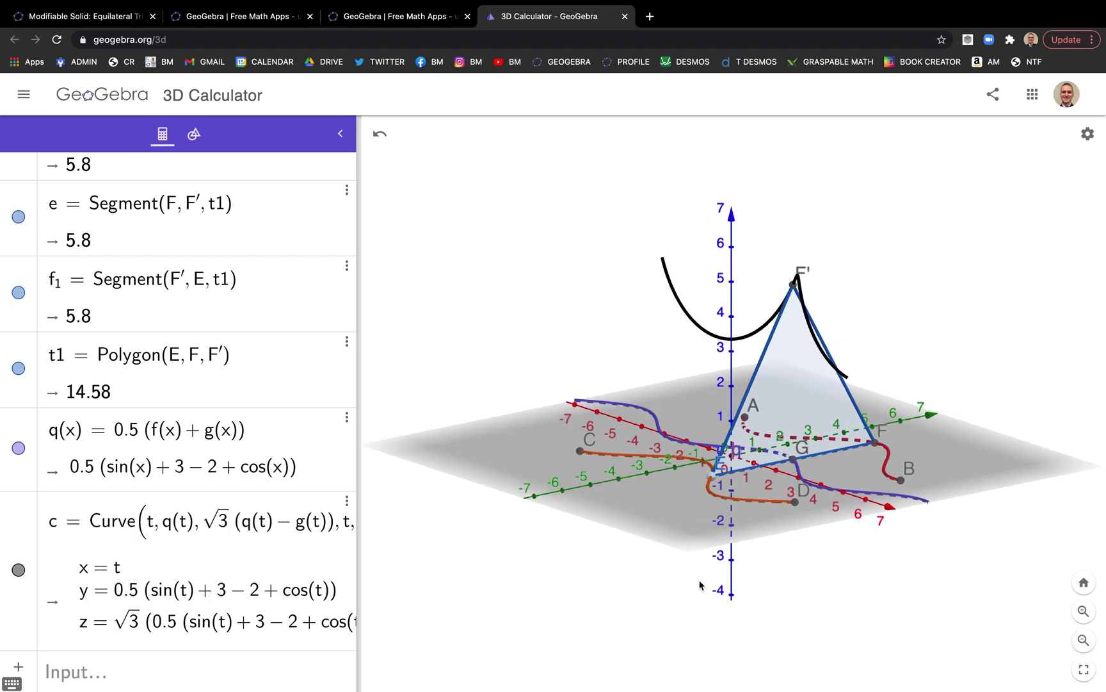
left_click_drag(357, 549, 487, 548)
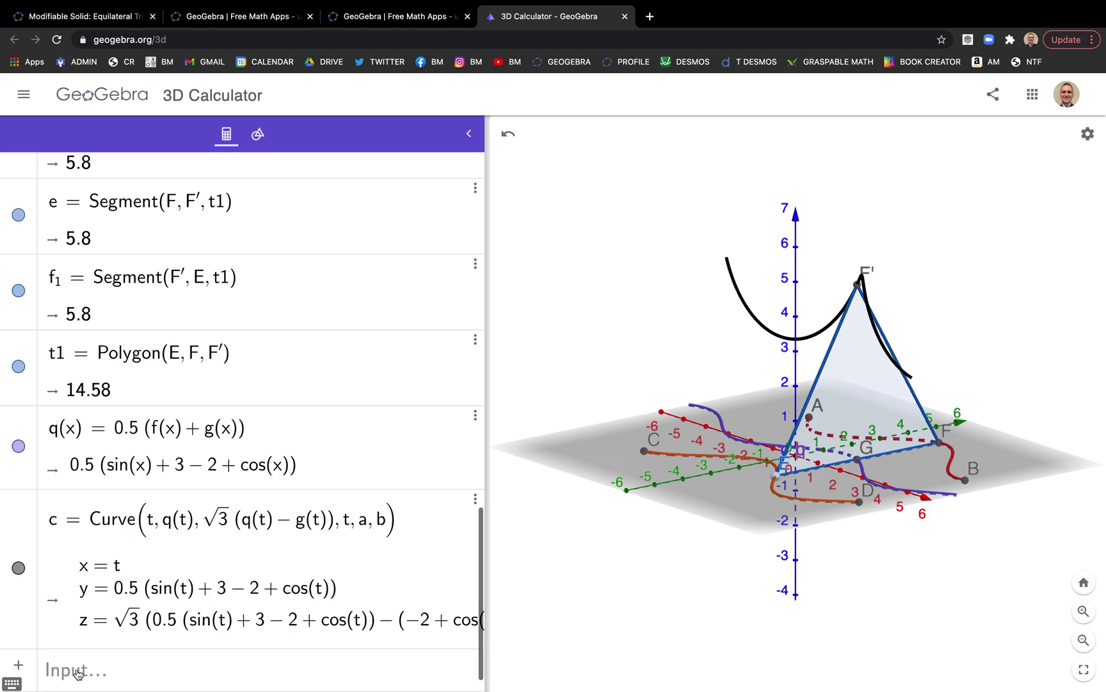
left_click(77, 674)
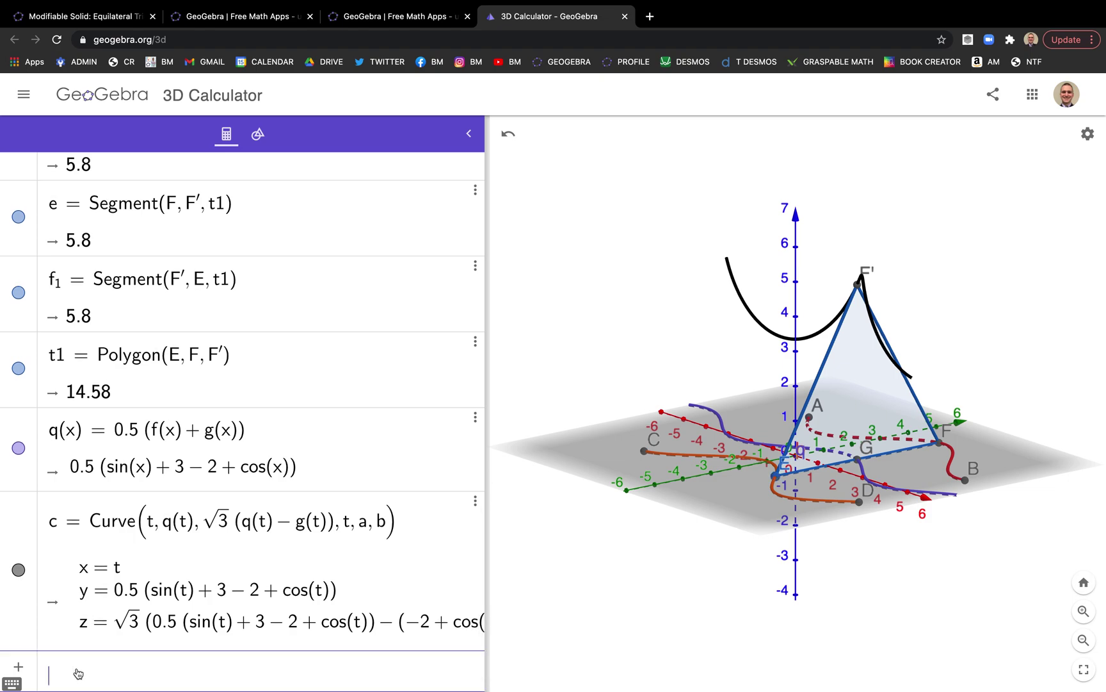
- Start the entry surface(u, and delete the auto-created u slider
type("surfac")
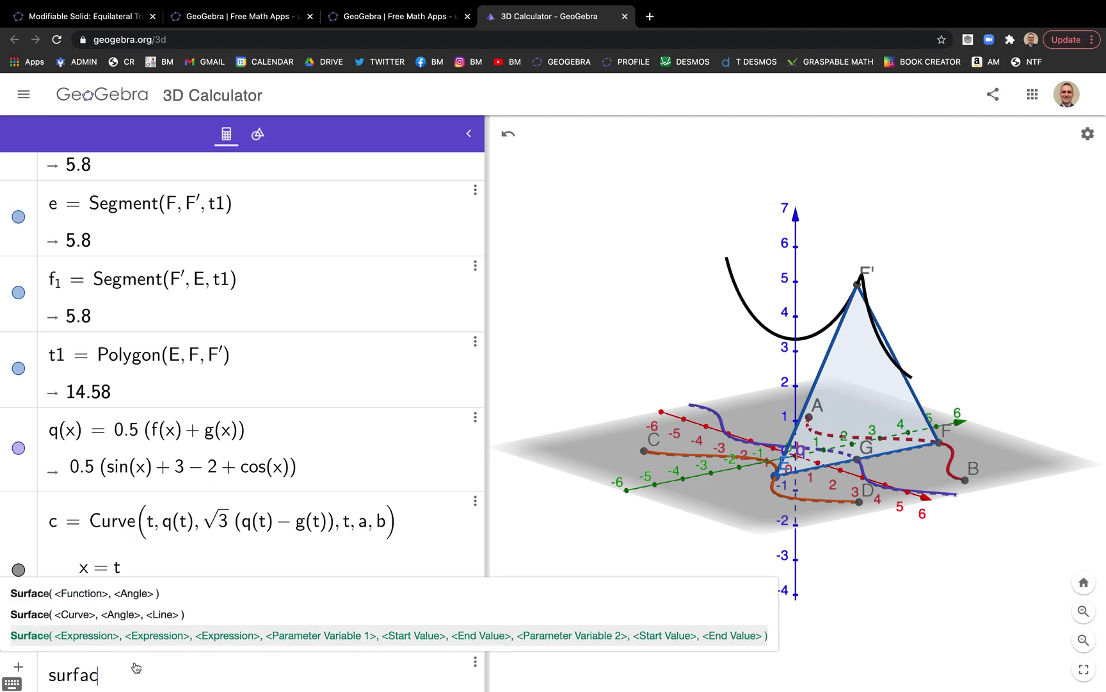
type("e")
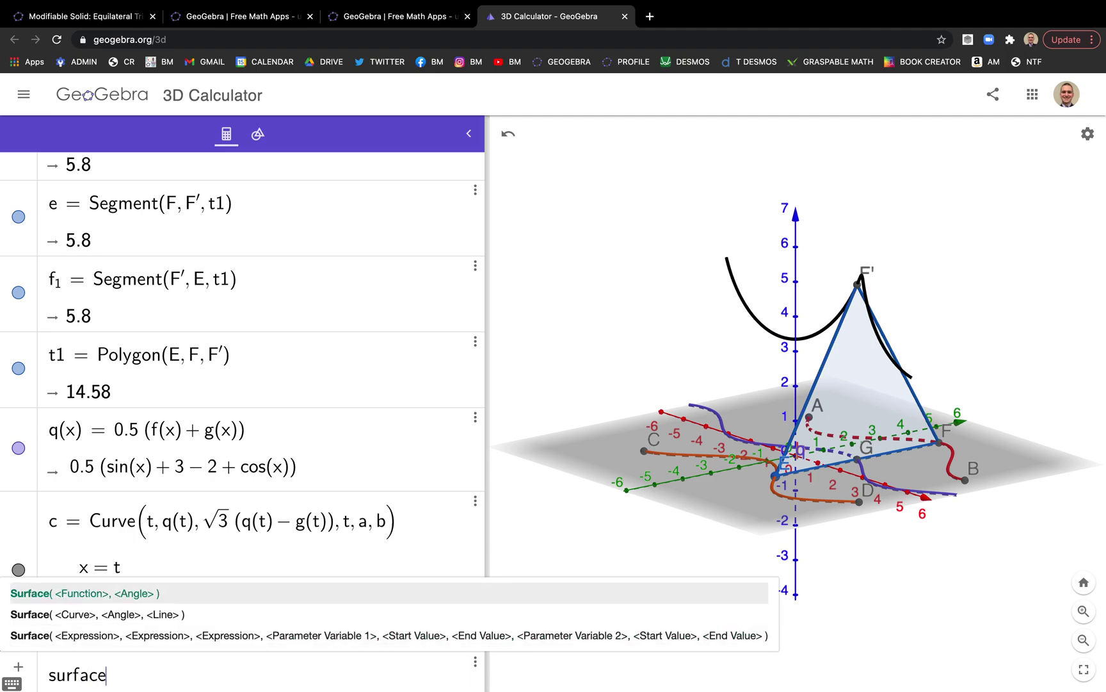
type("(")
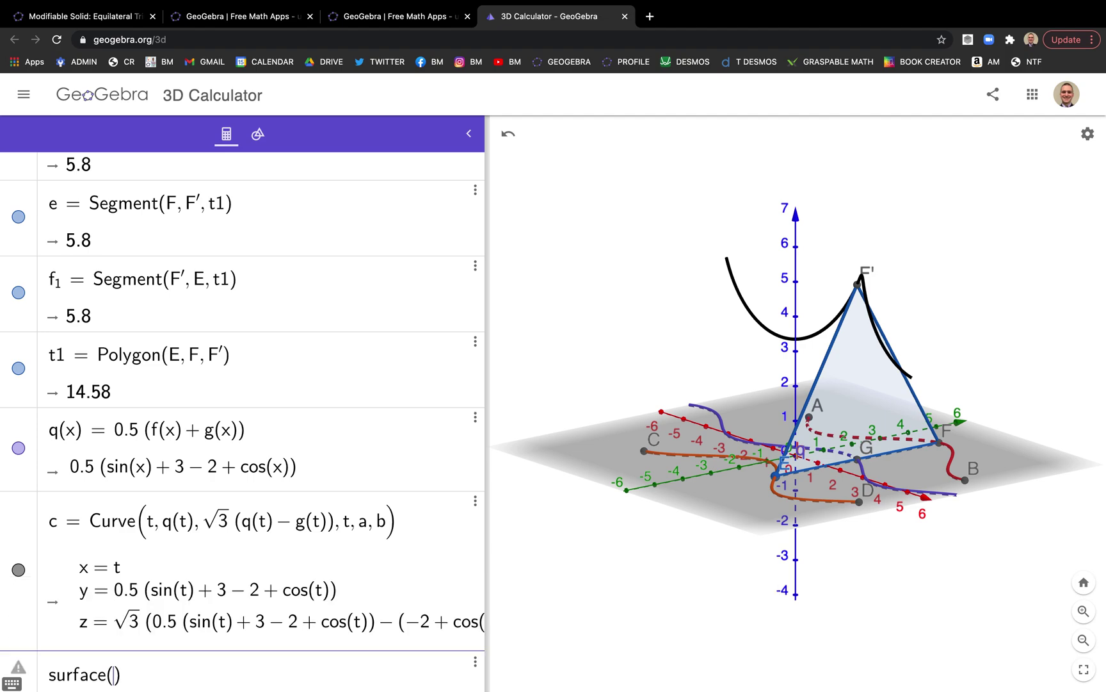
type("uv")
key("BackSpace")
type(",")
left_click_drag(614, 388, 649, 447)
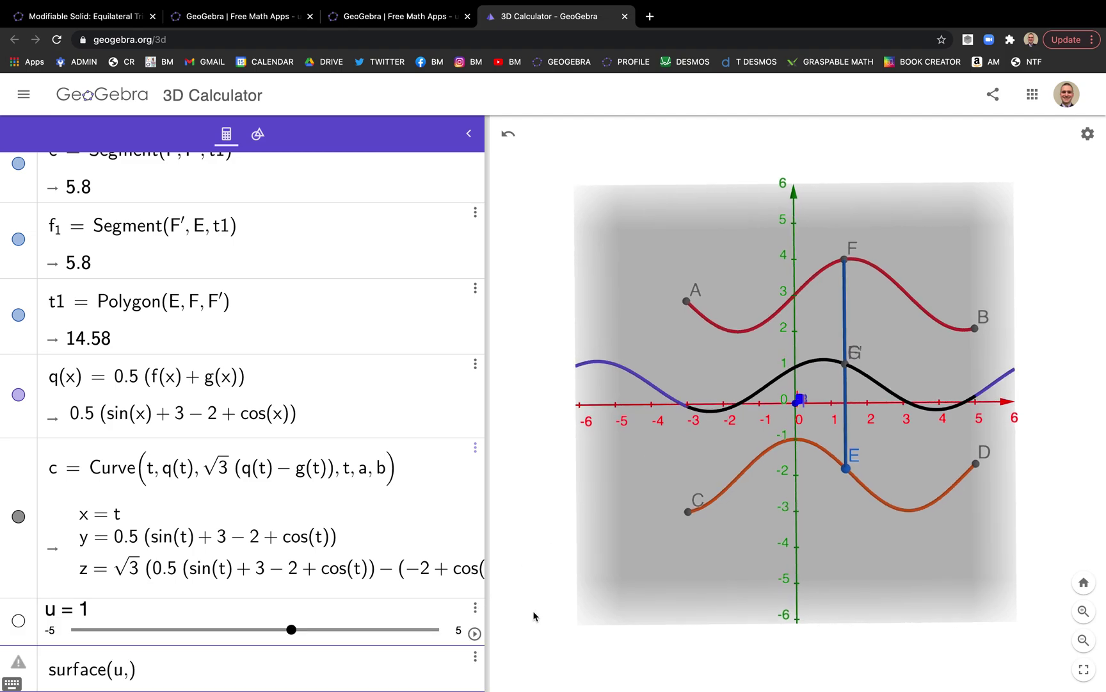
left_click(475, 607)
left_click(491, 626)
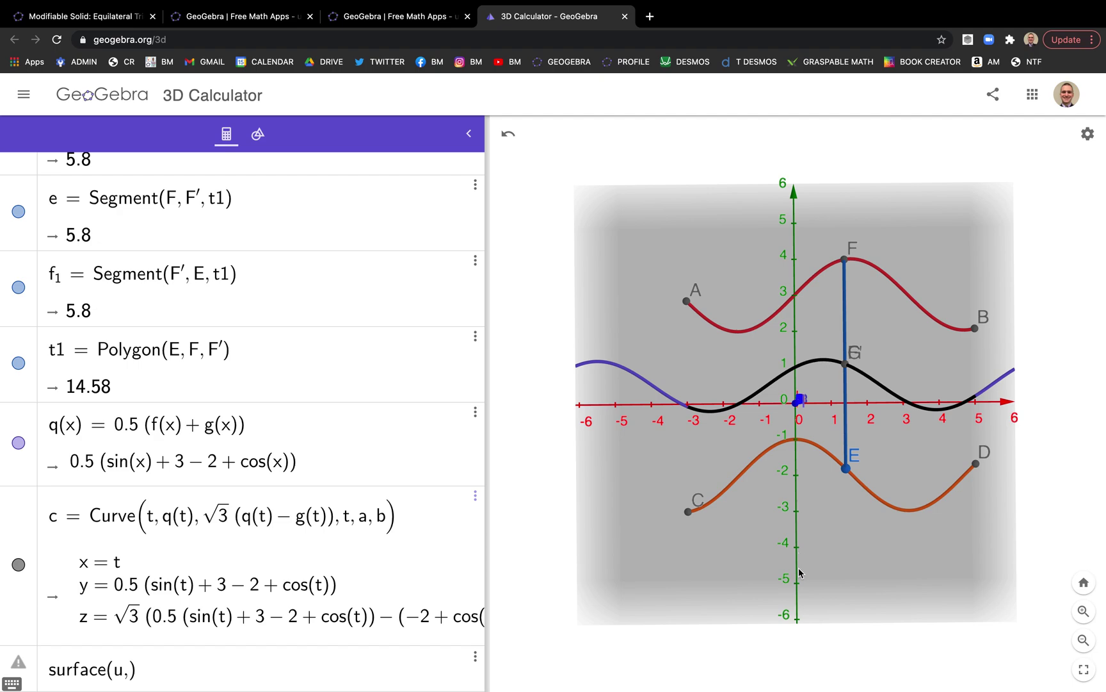
mouse_move(801, 570)
left_mouse_down()
mouse_move(789, 558)
mouse_move(800, 584)
left_mouse_up()
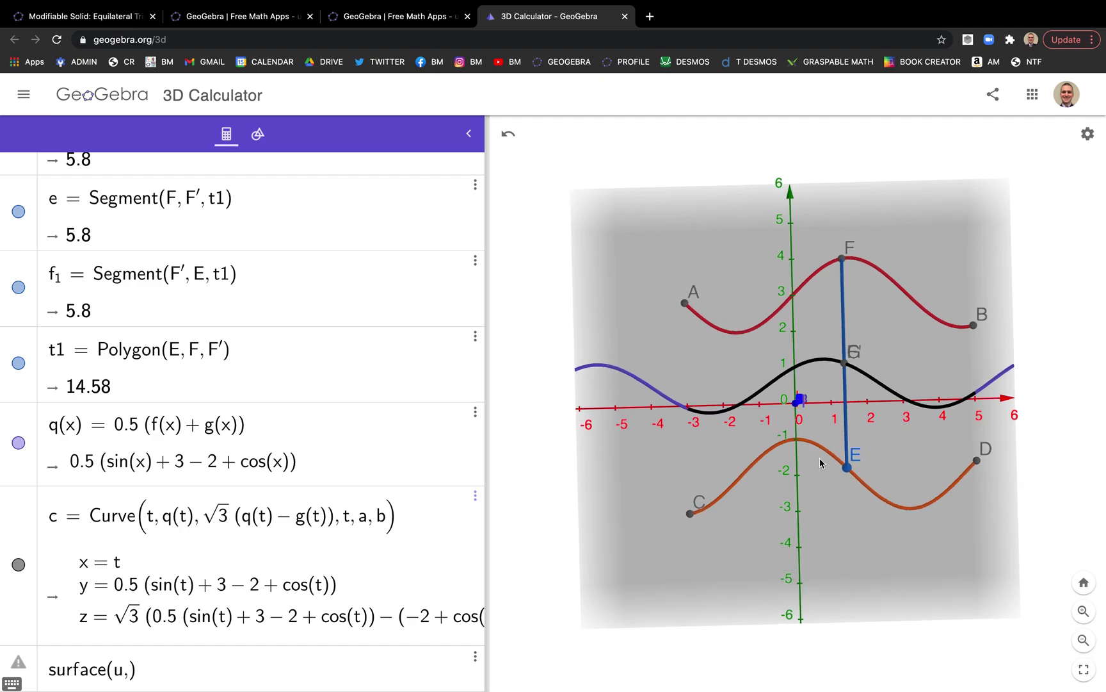
- Enter g(u)+v*(q(u)−g(u)) as the surface's second coordinate
left_click(131, 671)
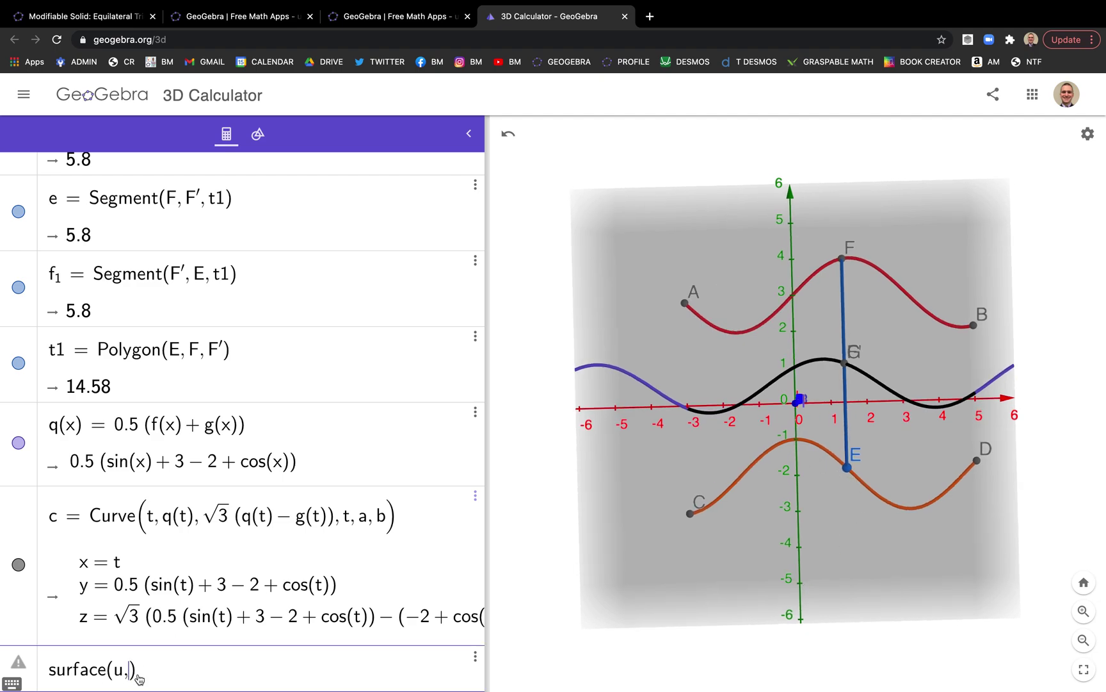
type("g")
type("+")
type("v")
type("*")
type("(")
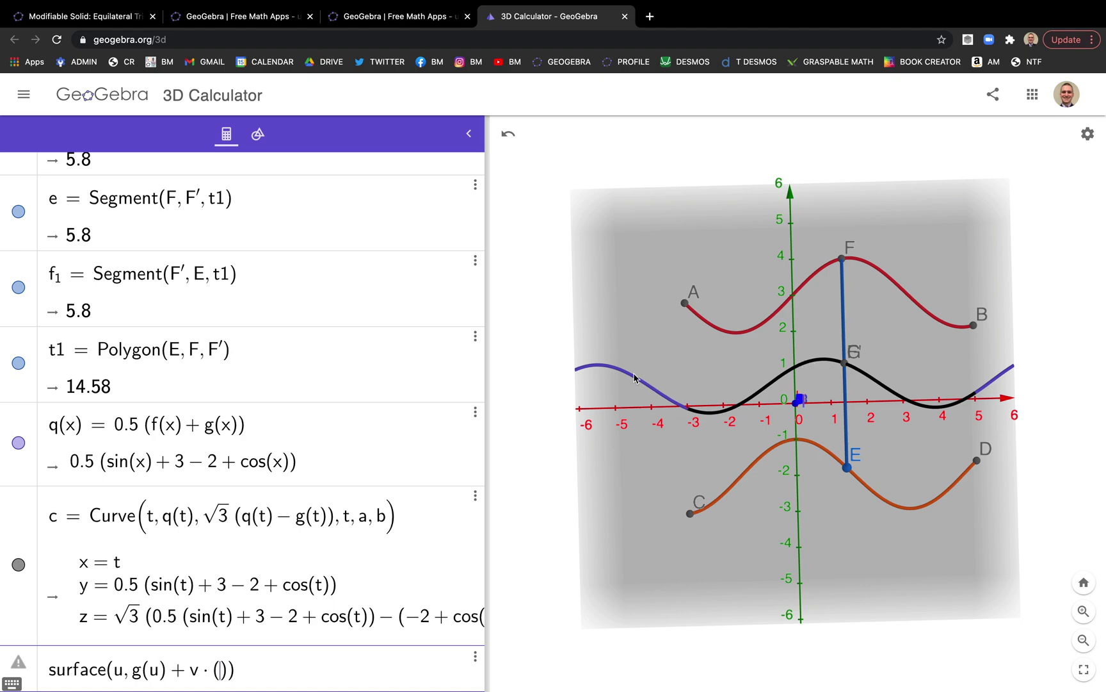
type("q")
type("(u")
type(")-g(u")
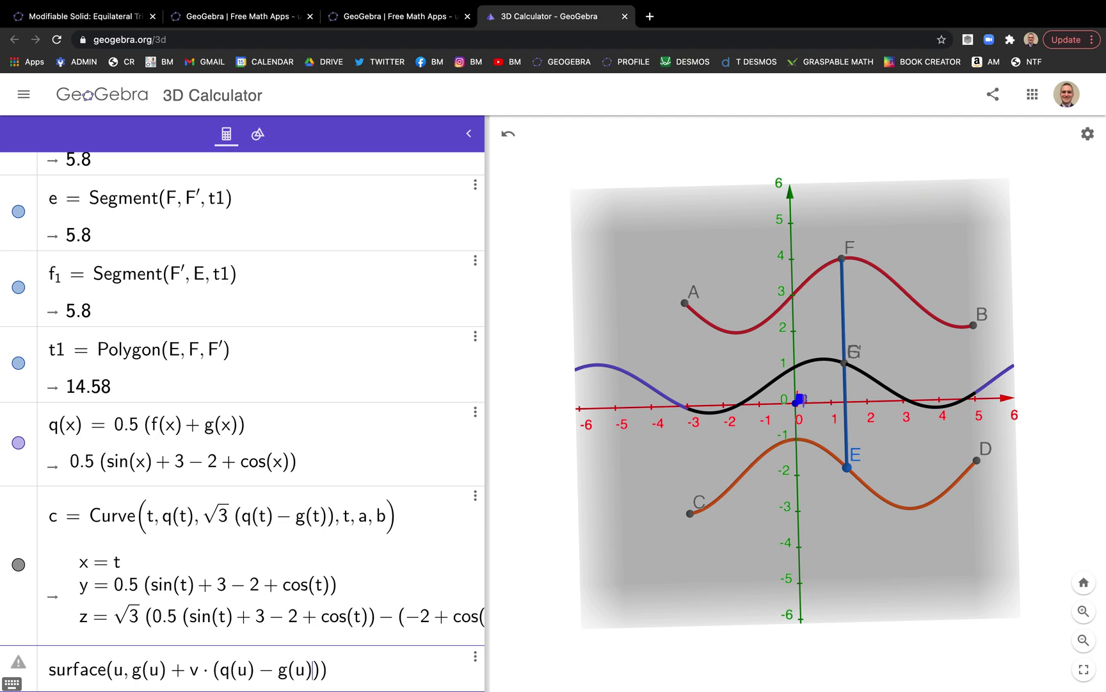
type(",")
key("Return")
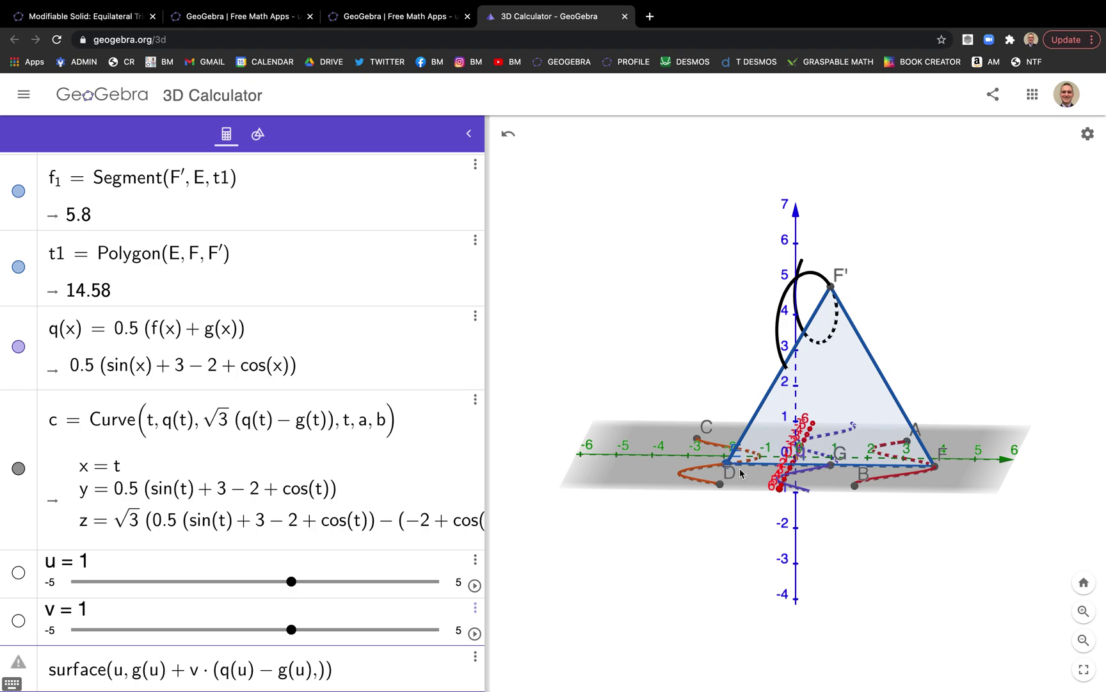
left_click(319, 672)
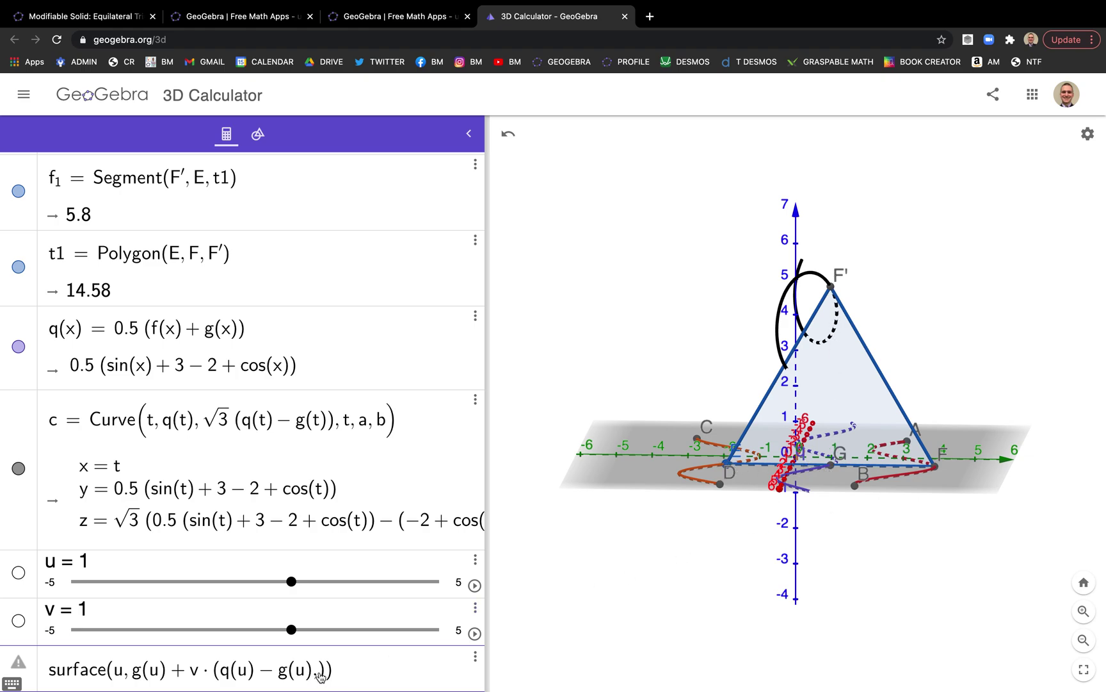
- Delete the u and v sliders
left_click(475, 559)
left_click(488, 583)
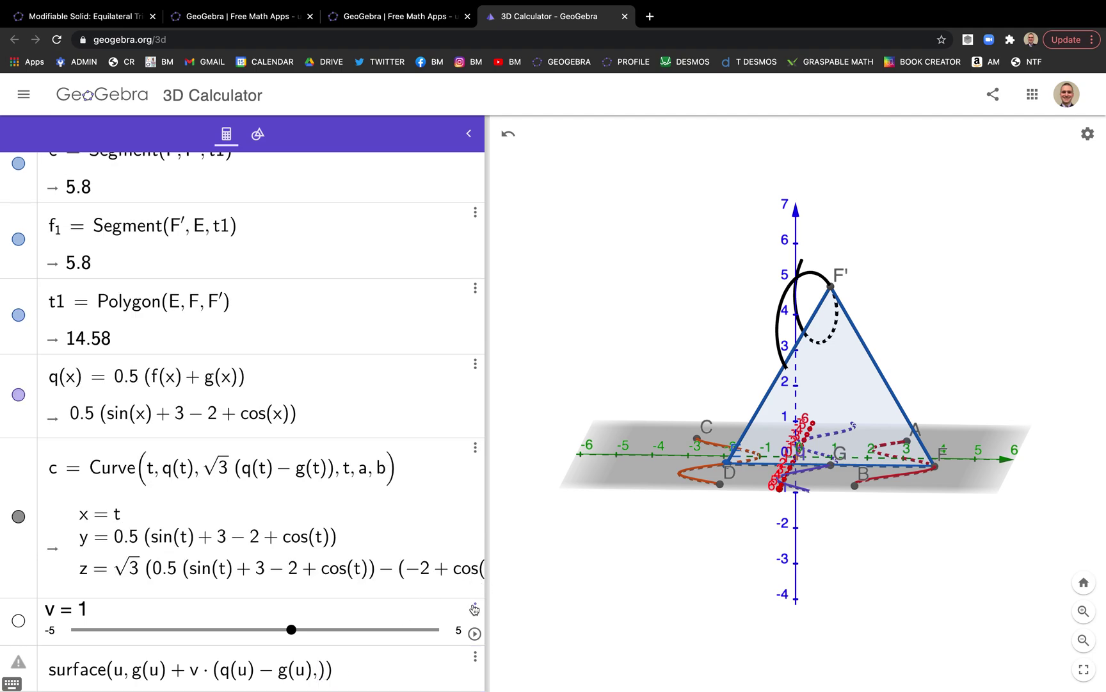
left_click(475, 607)
left_click(485, 629)
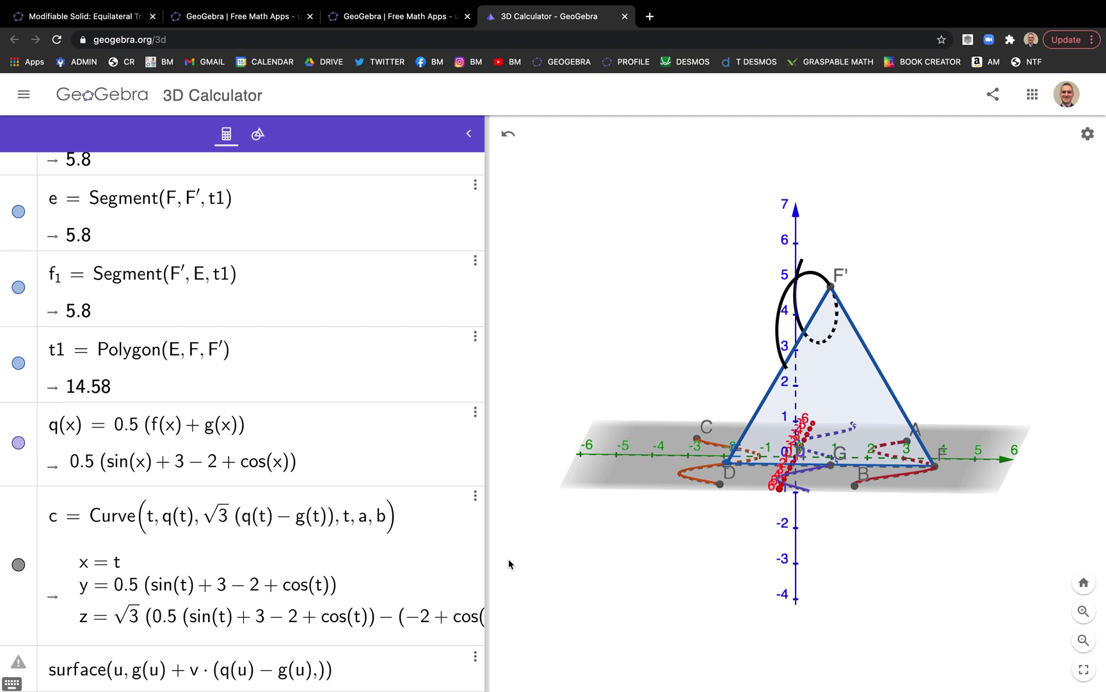
- Type the third coordinate 0+v*sqrt(3)(q(u)−g(u)) into the surface entry
left_click(319, 676)
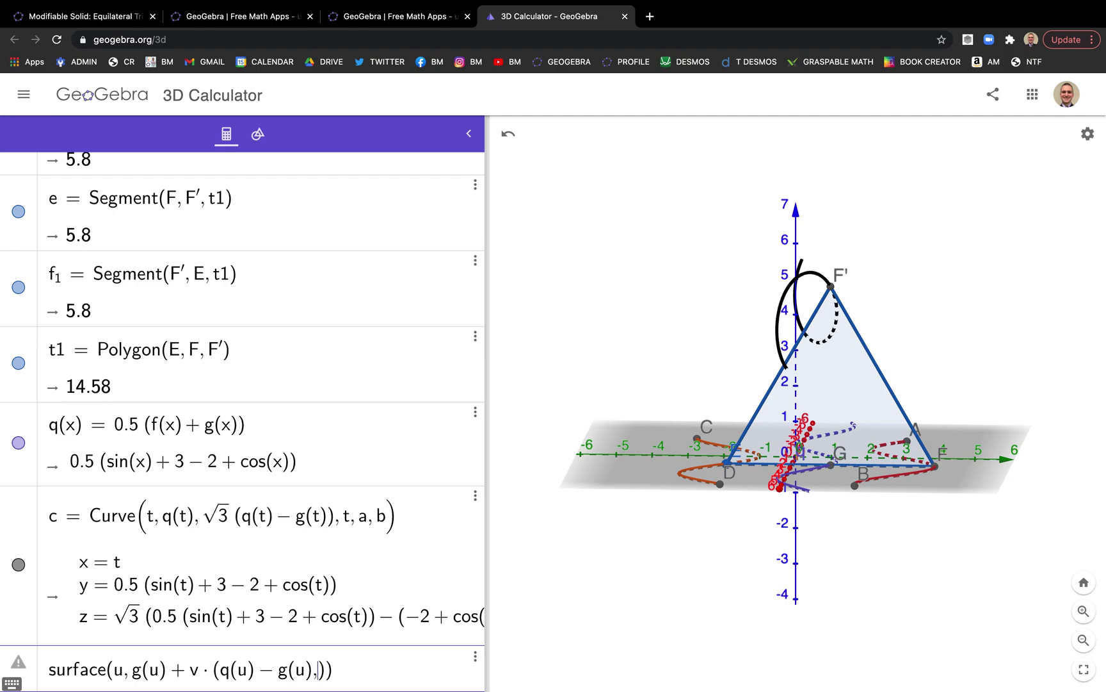
type("0")
type("+")
type("v")
type("*(")
key("BackSpace")
type("sqrt(3")
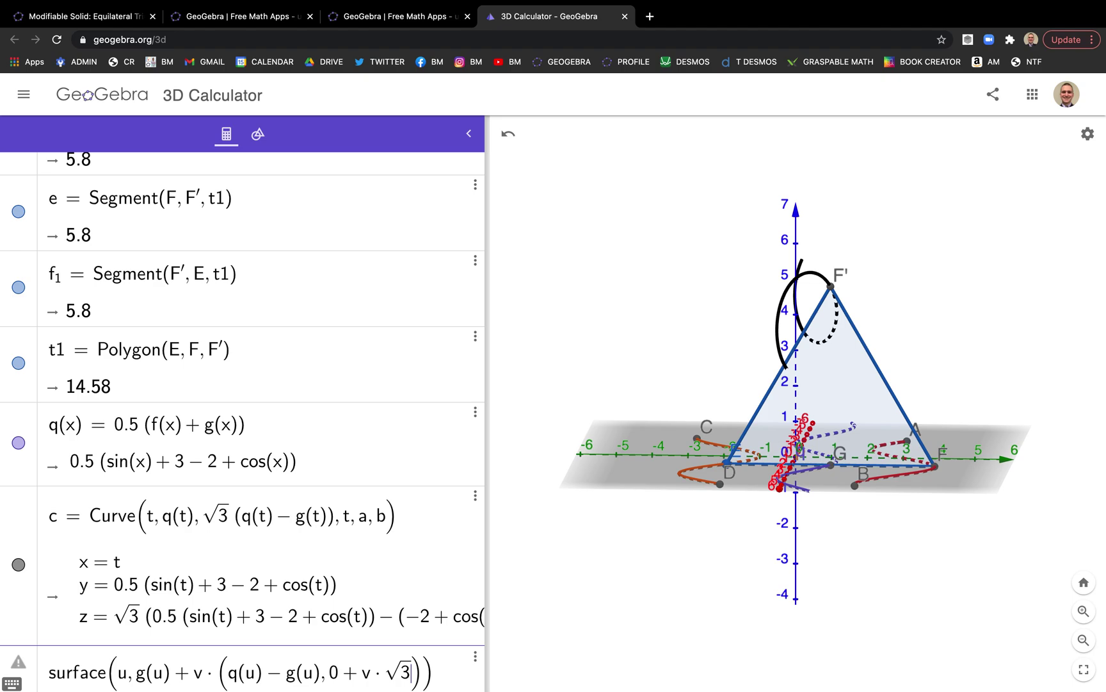
type("(")
type("q(u)")
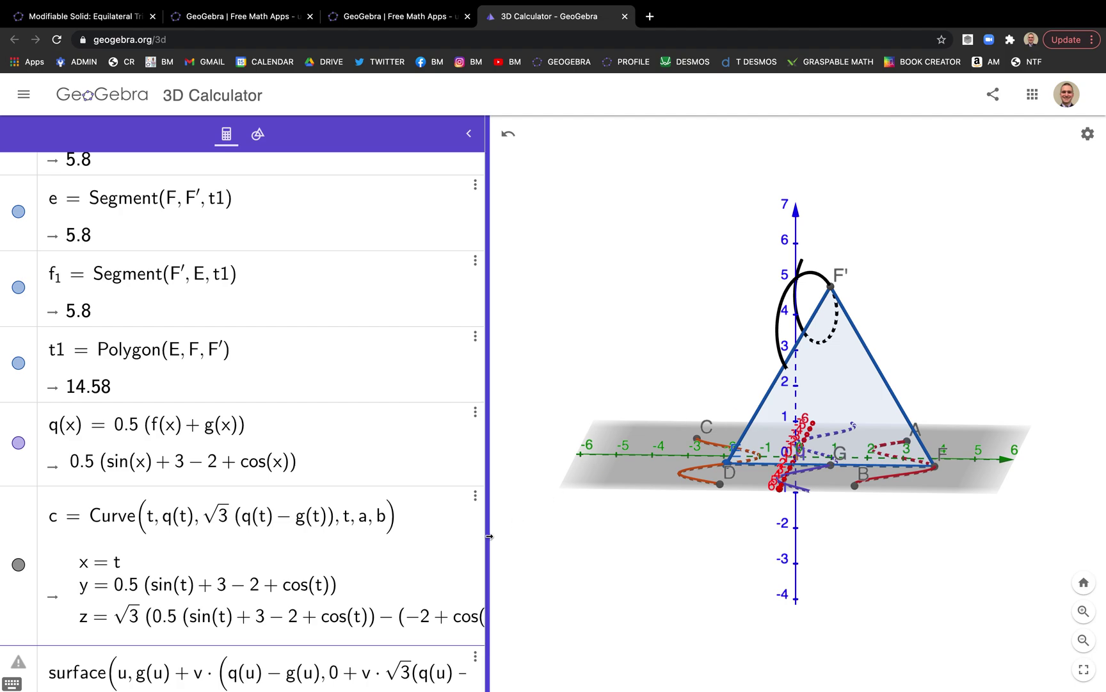
left_click_drag(490, 536, 666, 555)
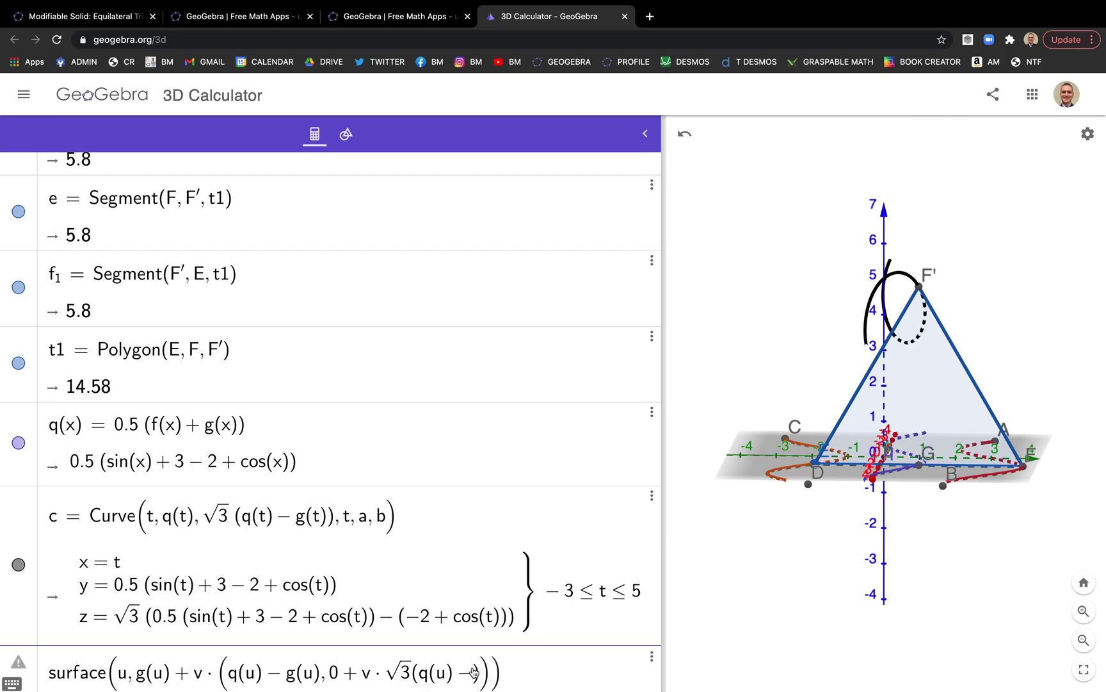
type("g(u)")
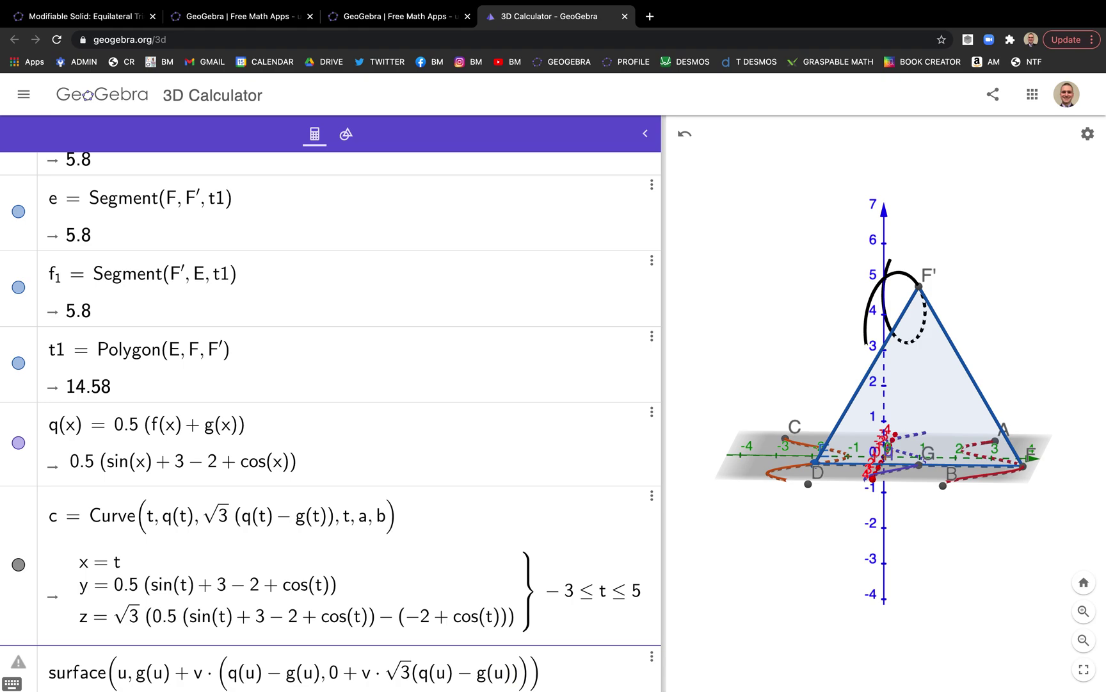
left_click(321, 683)
type(")")
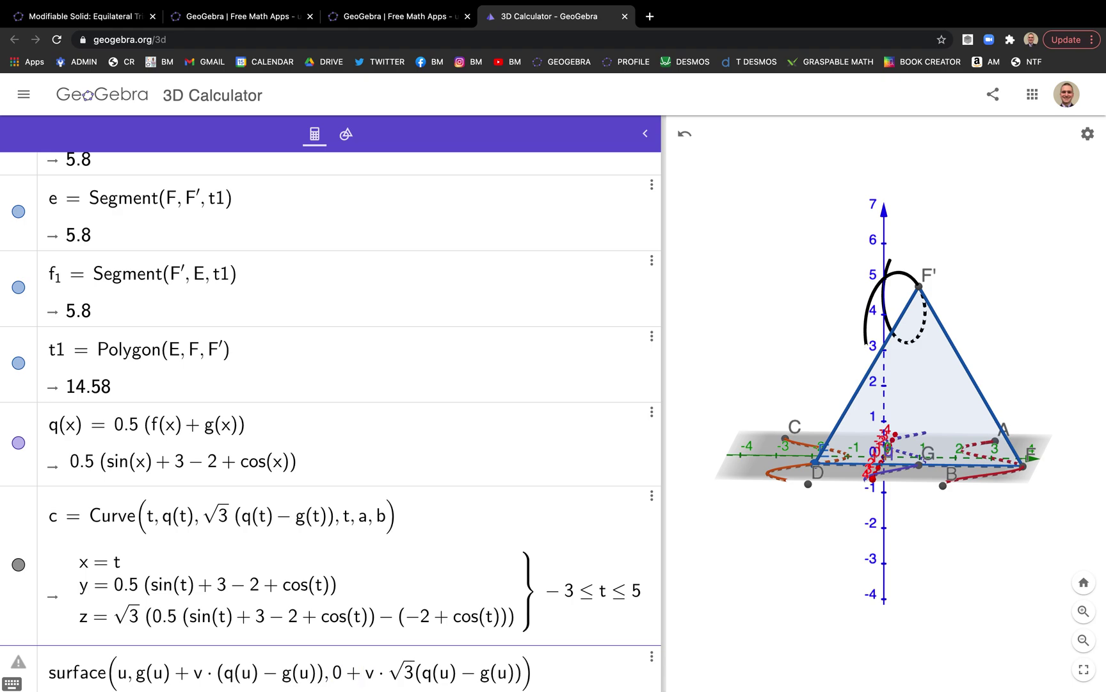
- Add the parameter ranges u from a to b and v from 0 to 1
left_click(422, 672)
left_click(480, 672)
type(", u, a, b, v, 0, 1")
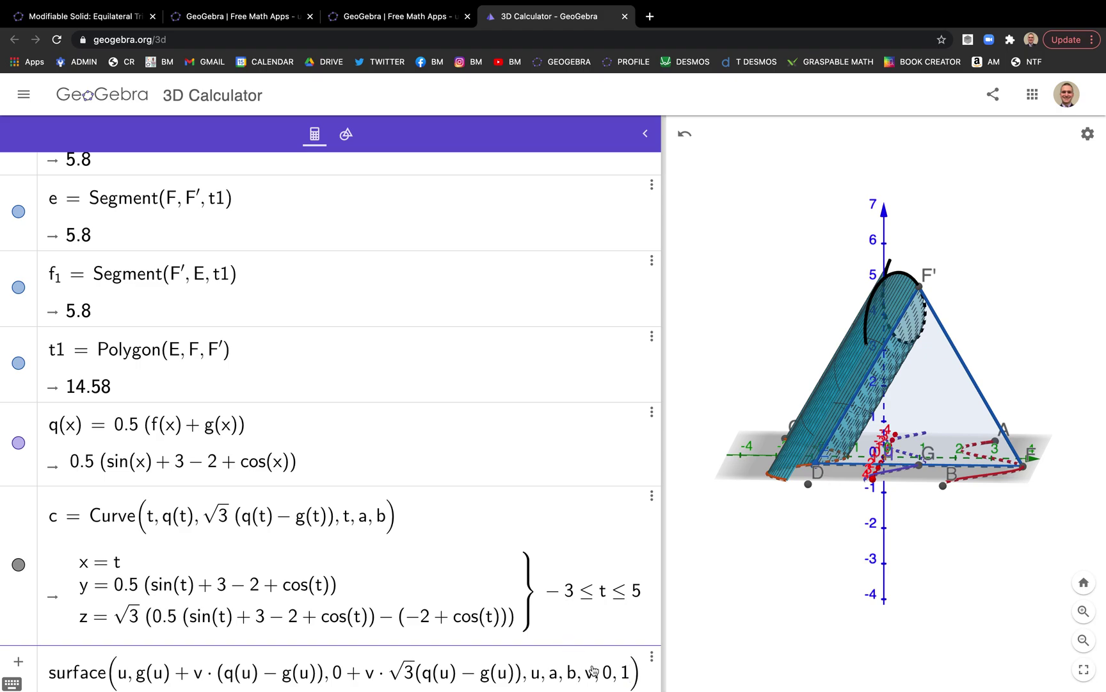
- Create surface d and drag point D left so b becomes 4.17
key("Return")
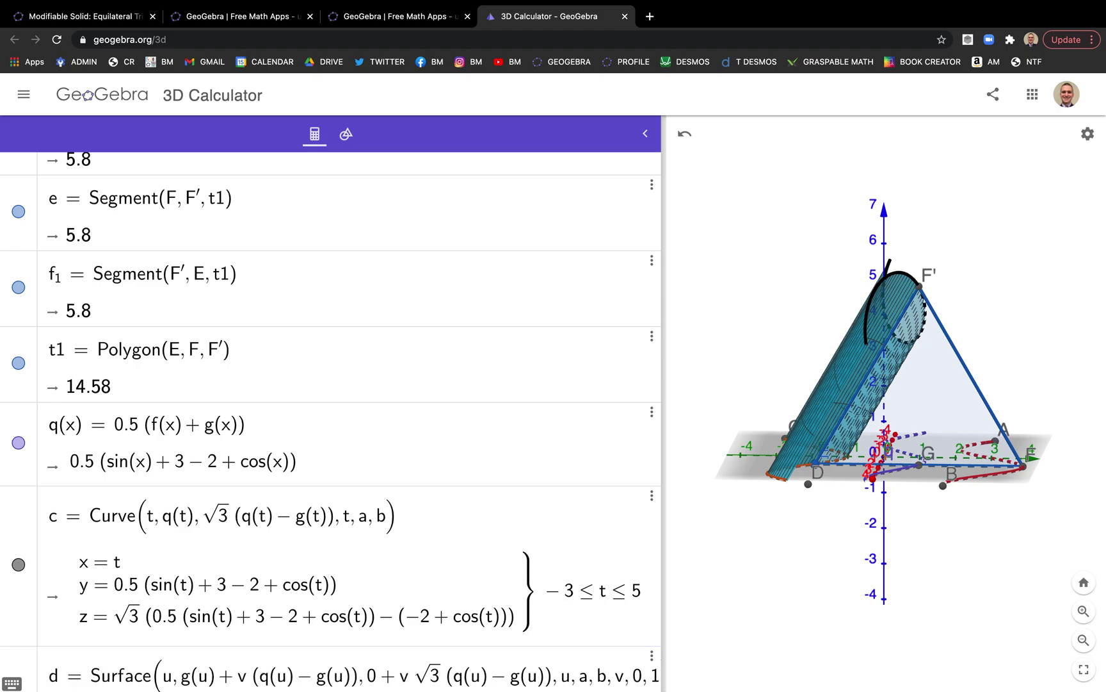
left_click_drag(753, 573, 787, 584)
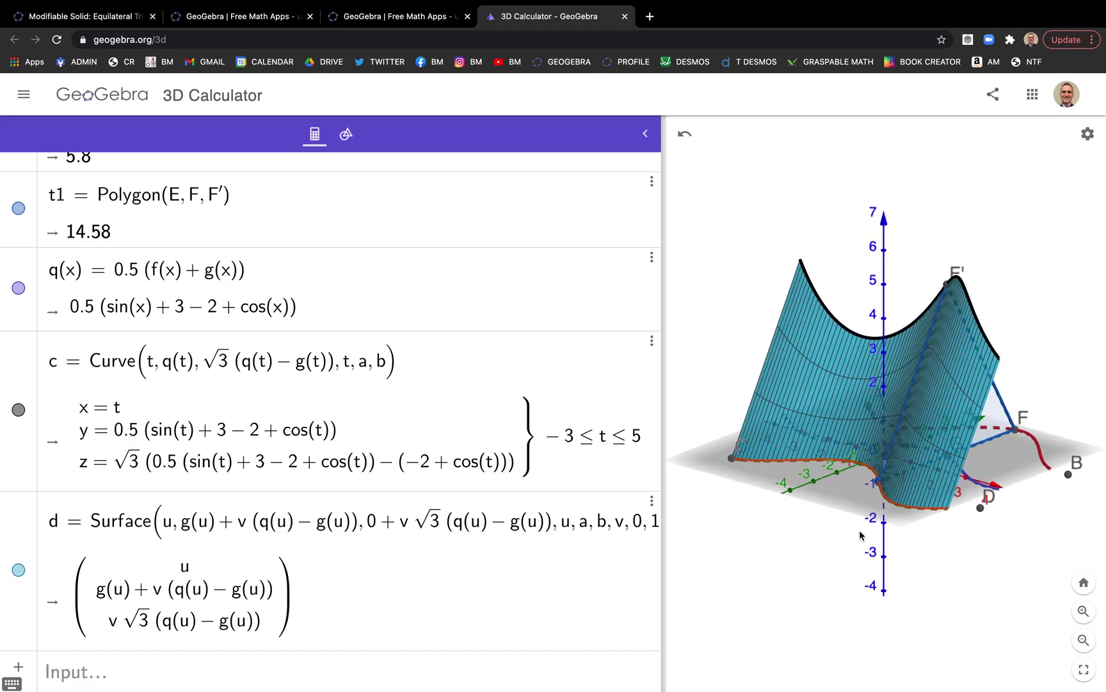
left_click_drag(974, 508, 939, 509)
scroll(902, 564, "down", 2)
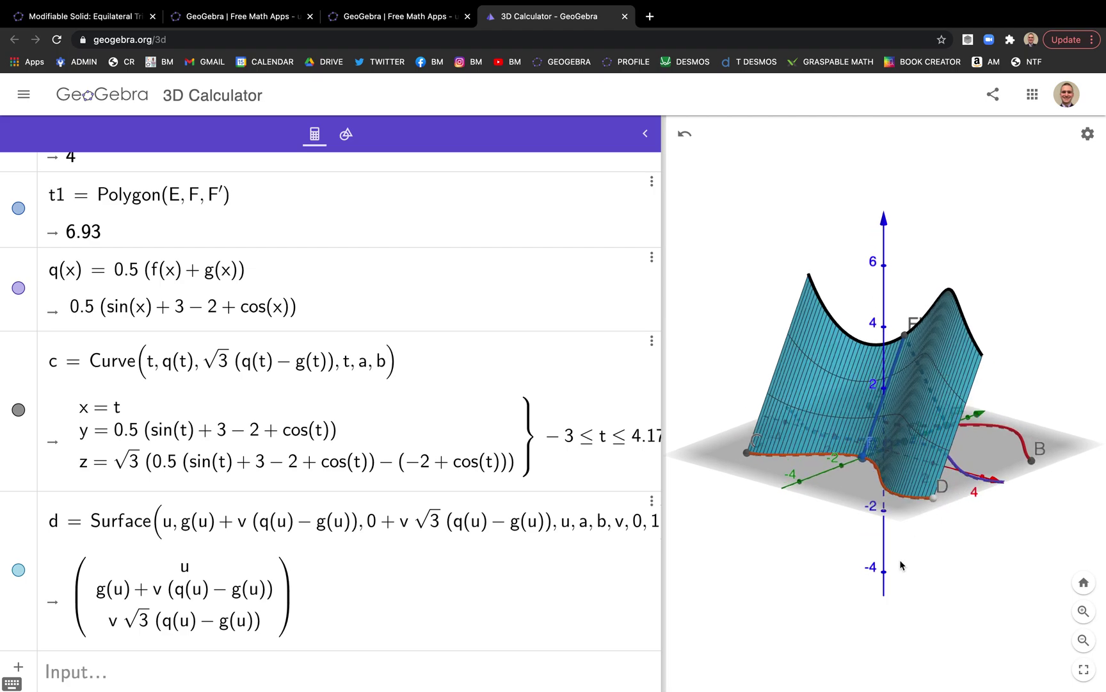
left_click_drag(934, 583, 878, 576)
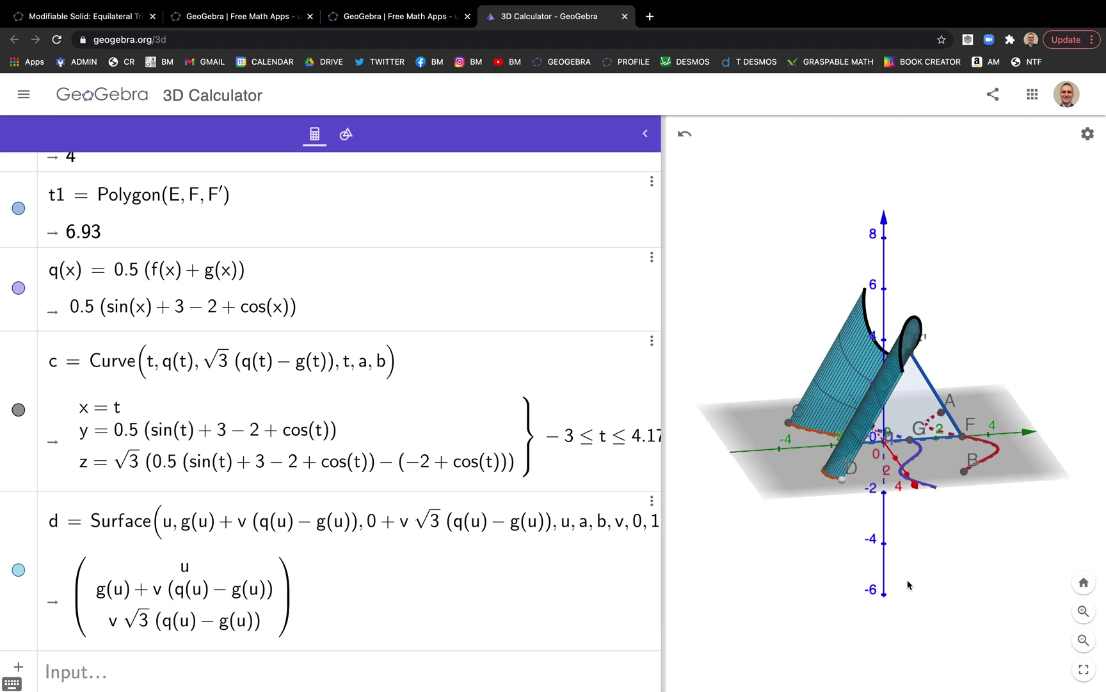
- Duplicate surface d with second coordinate q(u)+v*(f(u)−q(u)), creating surface i
left_click(652, 501)
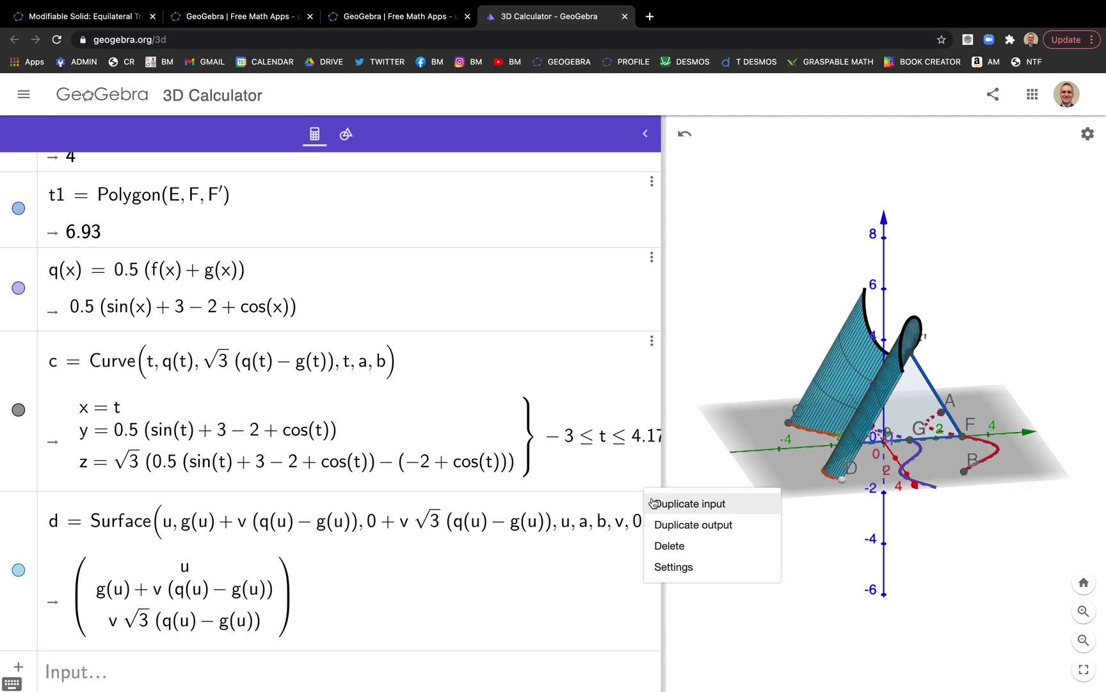
left_click(687, 504)
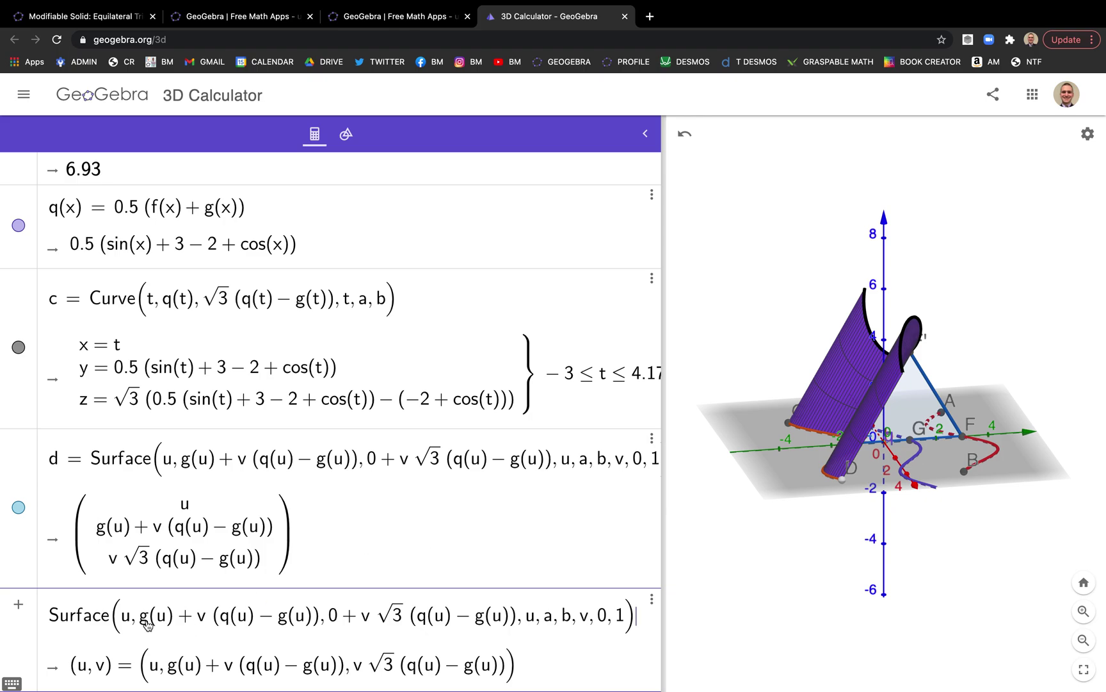
key("BackSpace")
type("q")
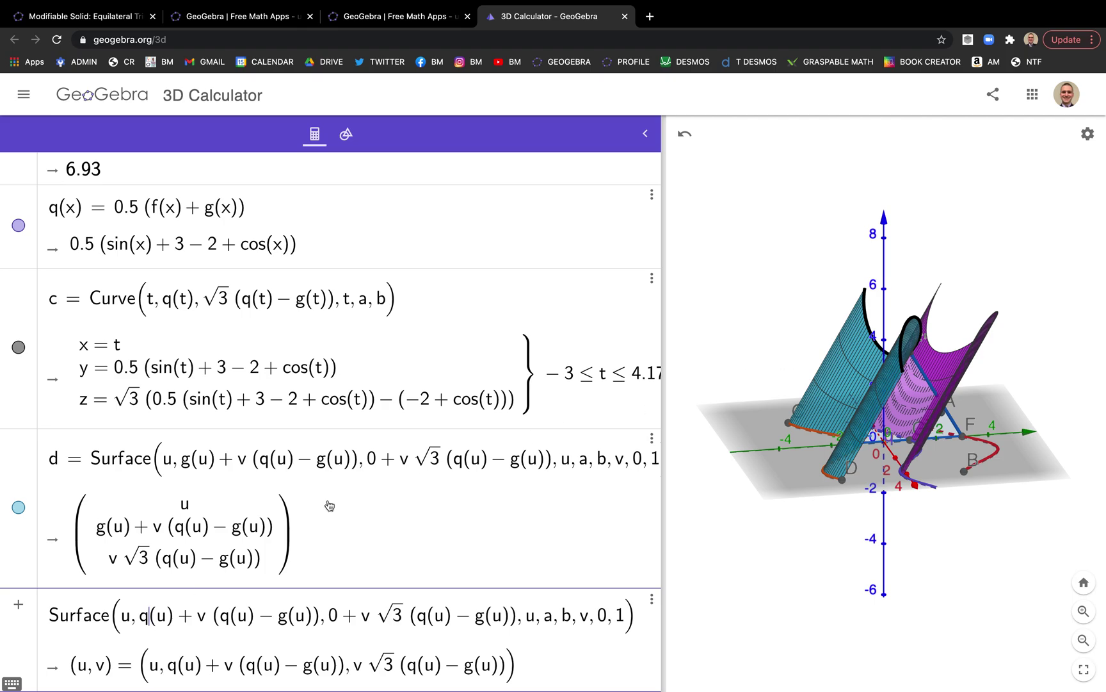
left_click(219, 615)
key("BackSpace")
type("f")
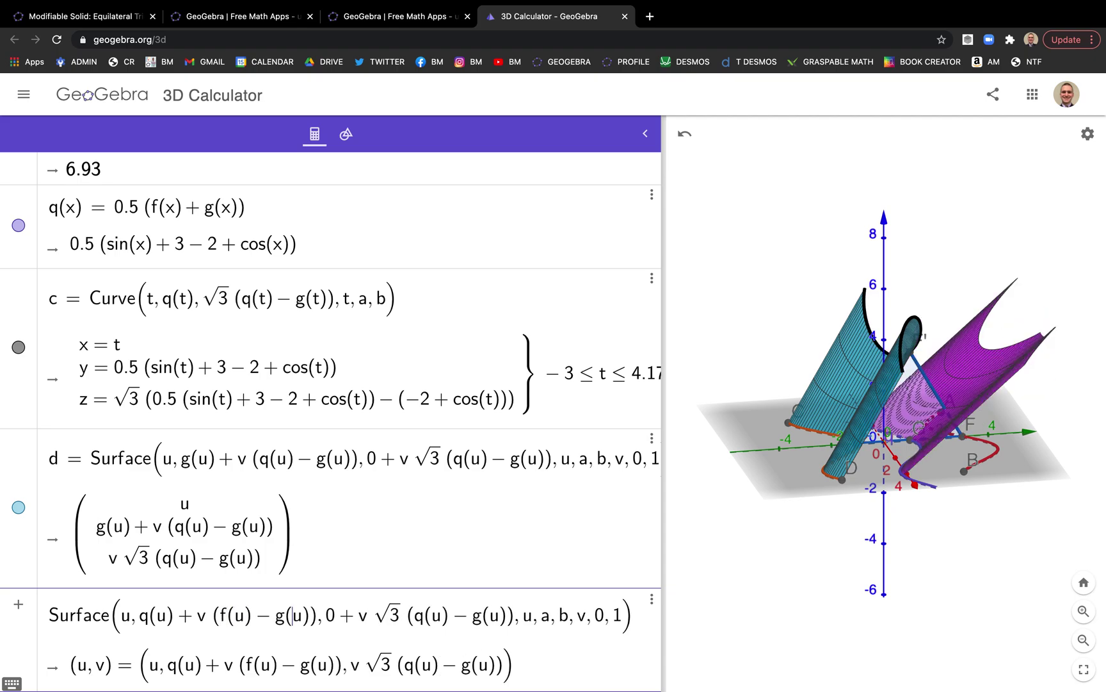
key("BackSpace")
type("q")
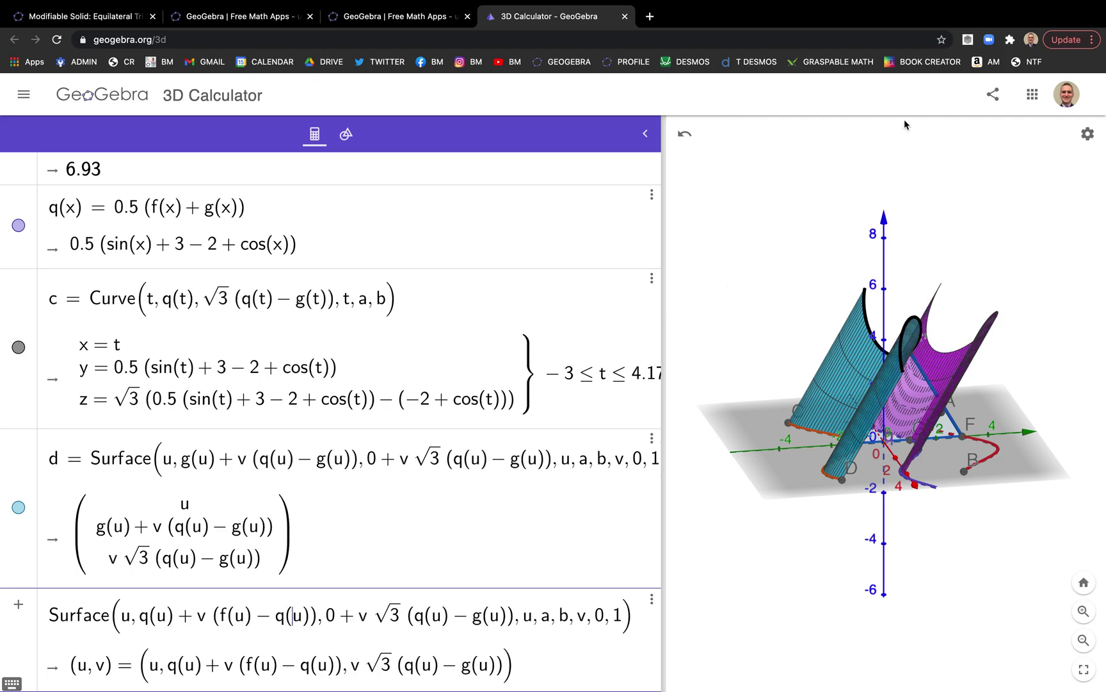
key("Return")
mouse_move(748, 276)
left_mouse_down()
mouse_move(762, 315)
mouse_move(801, 333)
mouse_move(783, 319)
mouse_move(772, 339)
mouse_move(787, 324)
mouse_move(750, 251)
mouse_move(739, 257)
left_mouse_up()
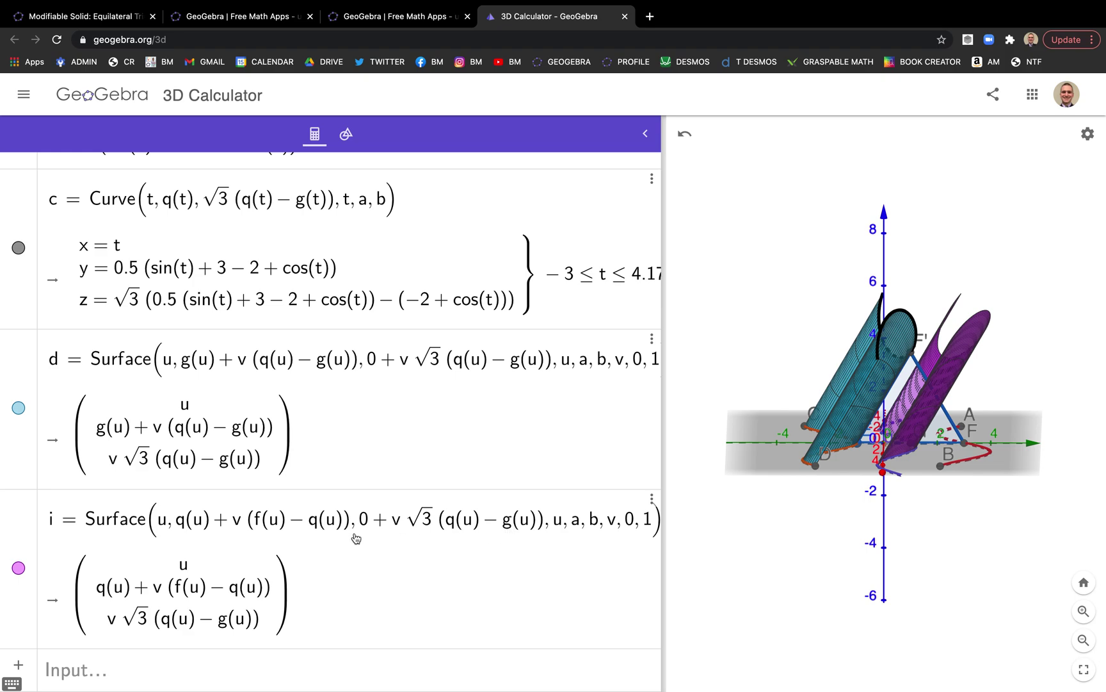
- Change surface i's z term to (1−v)·sqrt(3)(f(u)−q(u)) and commit it
left_click(459, 530)
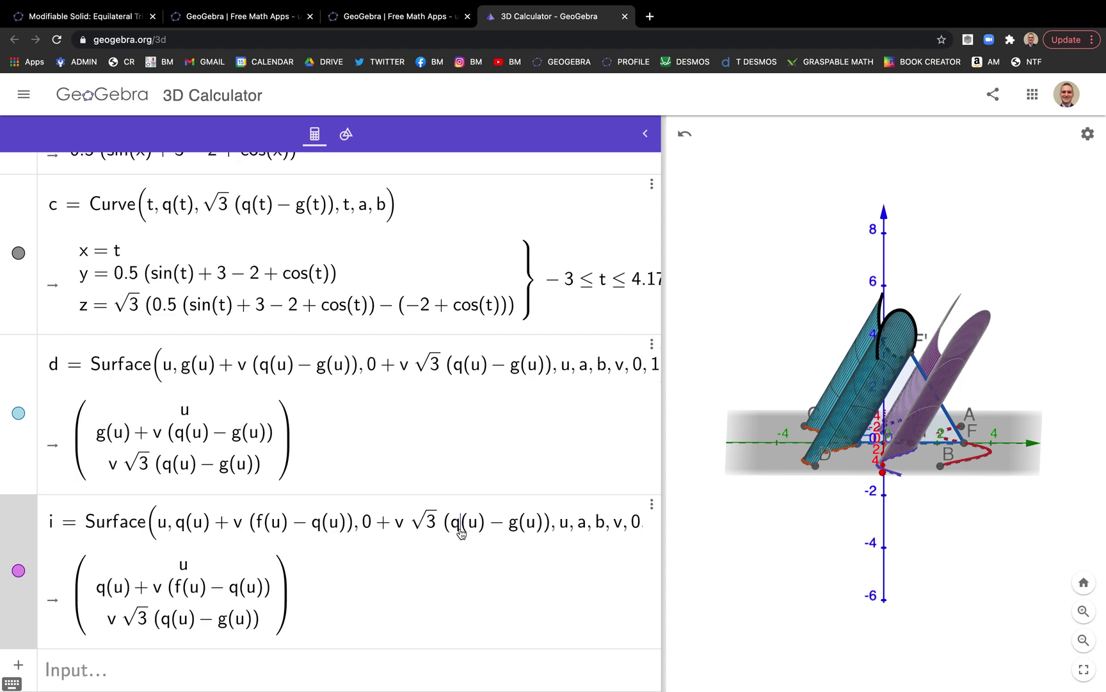
key("BackSpace")
type("f")
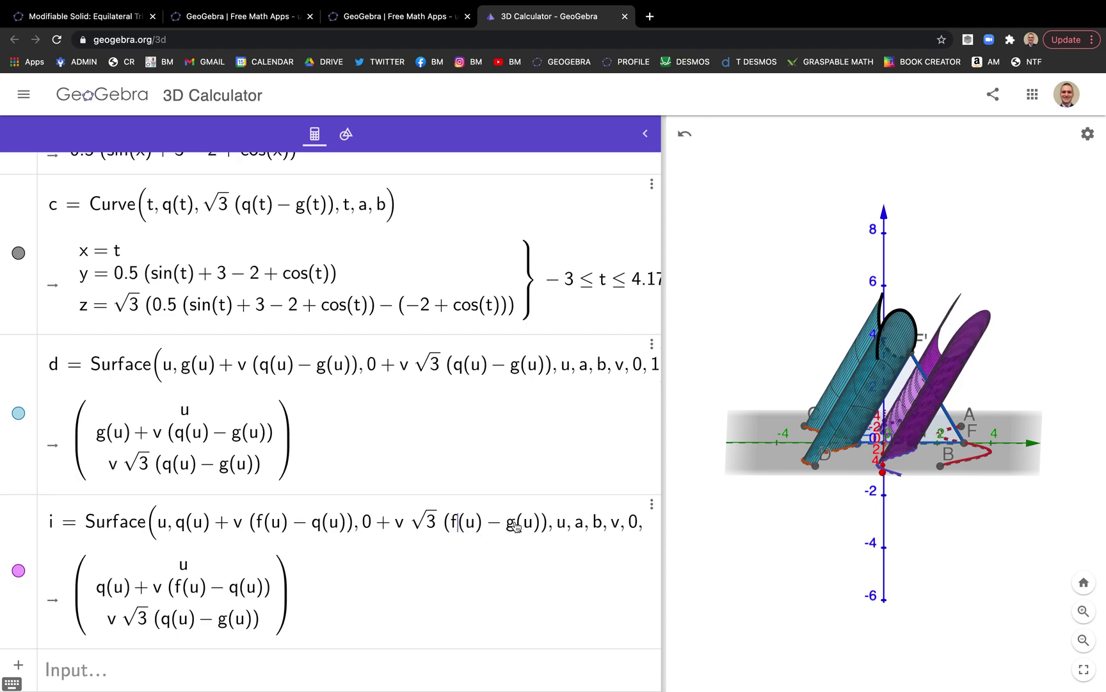
left_click(516, 525)
key("BackSpace")
type("q")
type("(1")
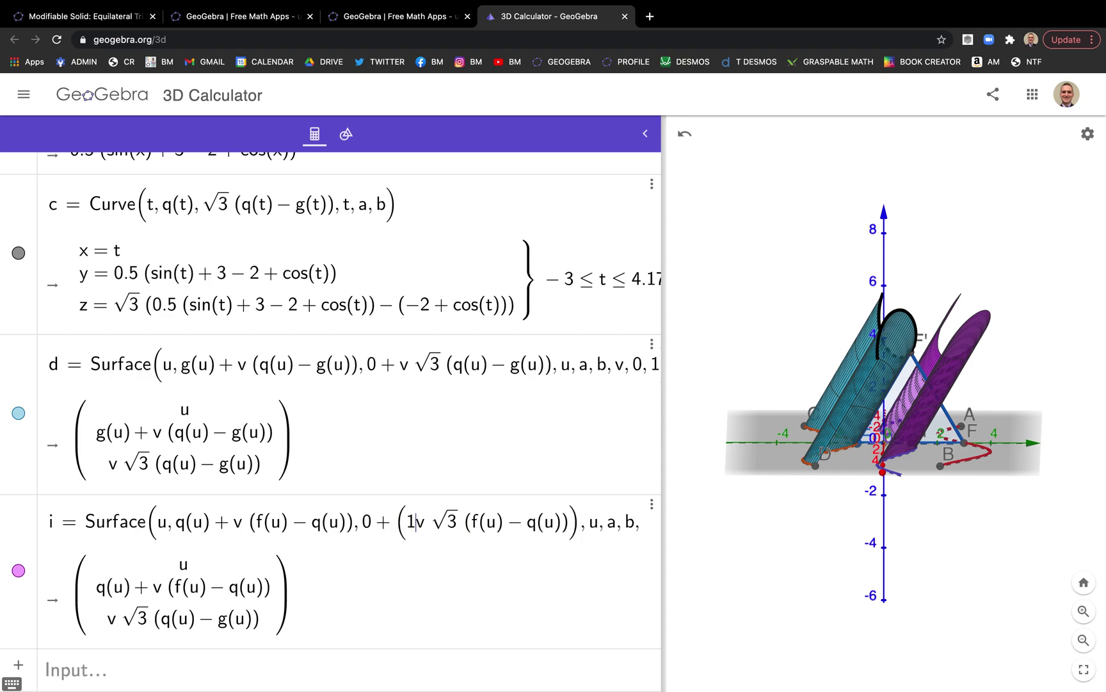
type("-")
key("Right")
type(")")
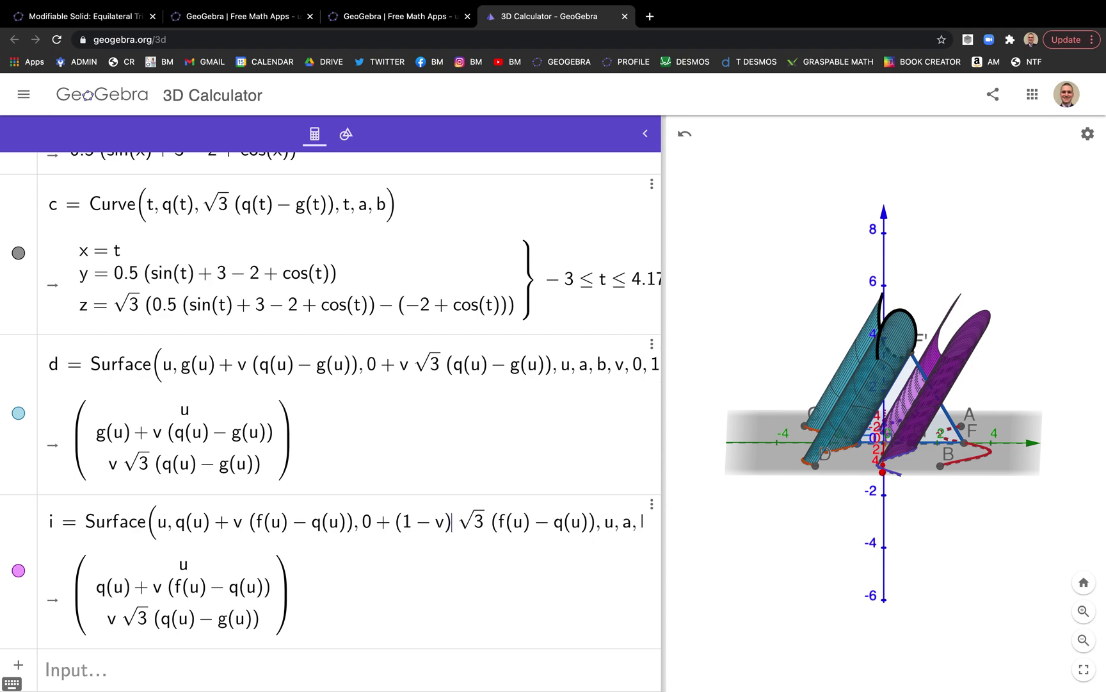
key("Return")
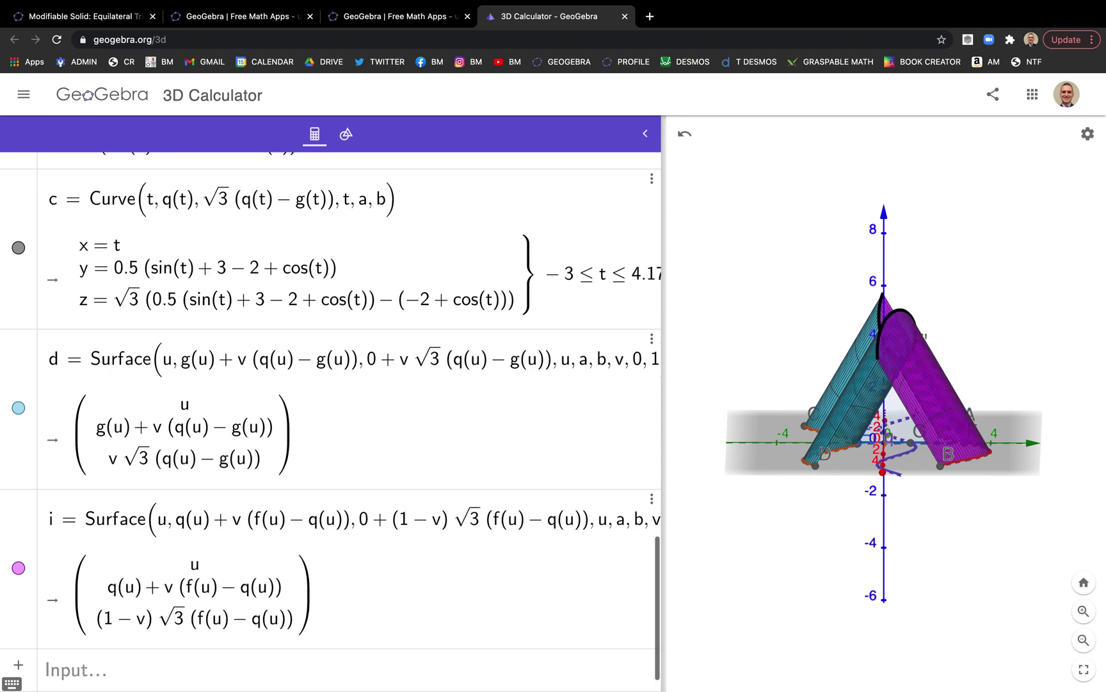
mouse_move(771, 384)
left_mouse_down()
mouse_move(756, 375)
mouse_move(785, 387)
left_mouse_up()
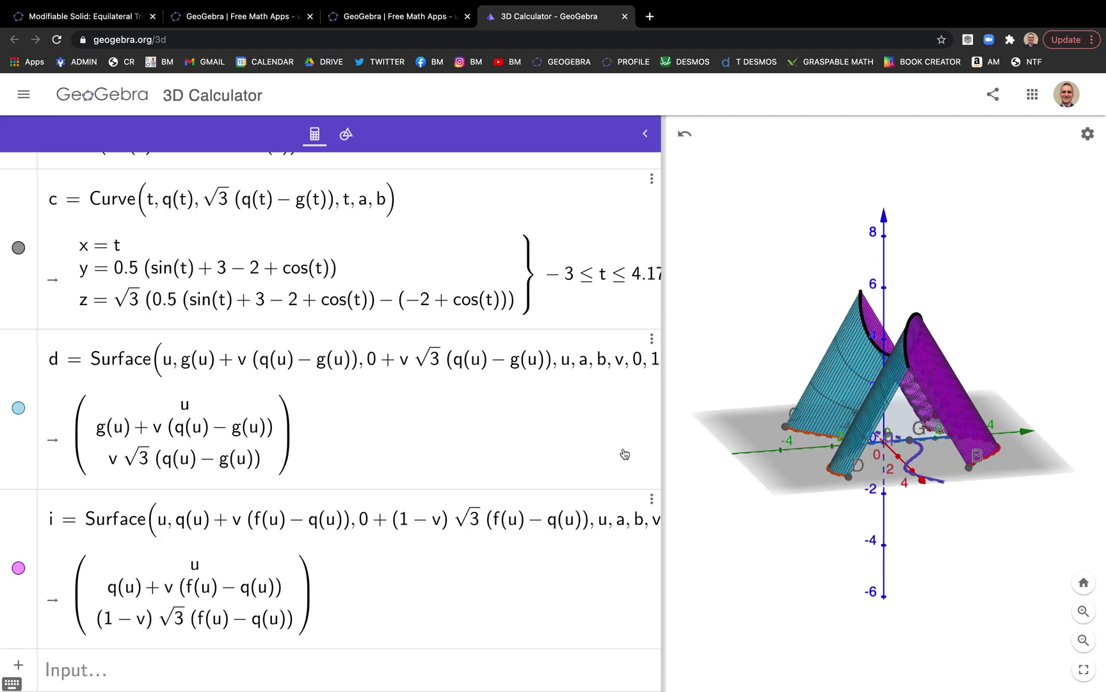
- Widen the algebra panel and drag point D until b equals 4
left_click_drag(666, 435, 777, 429)
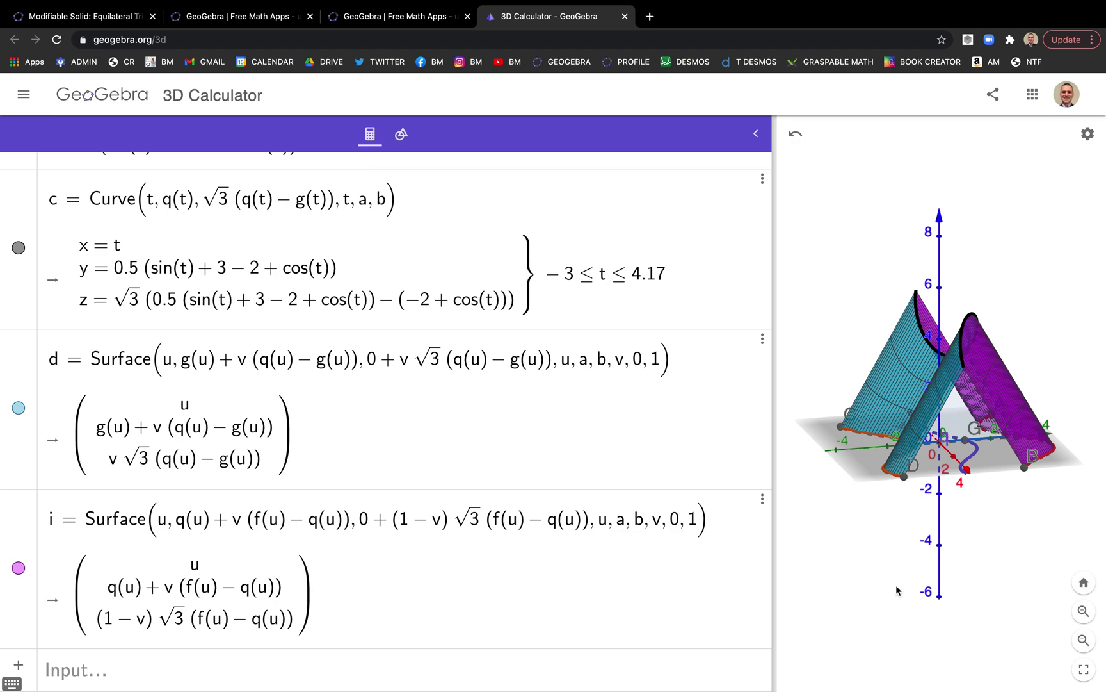
left_click_drag(894, 541, 914, 555)
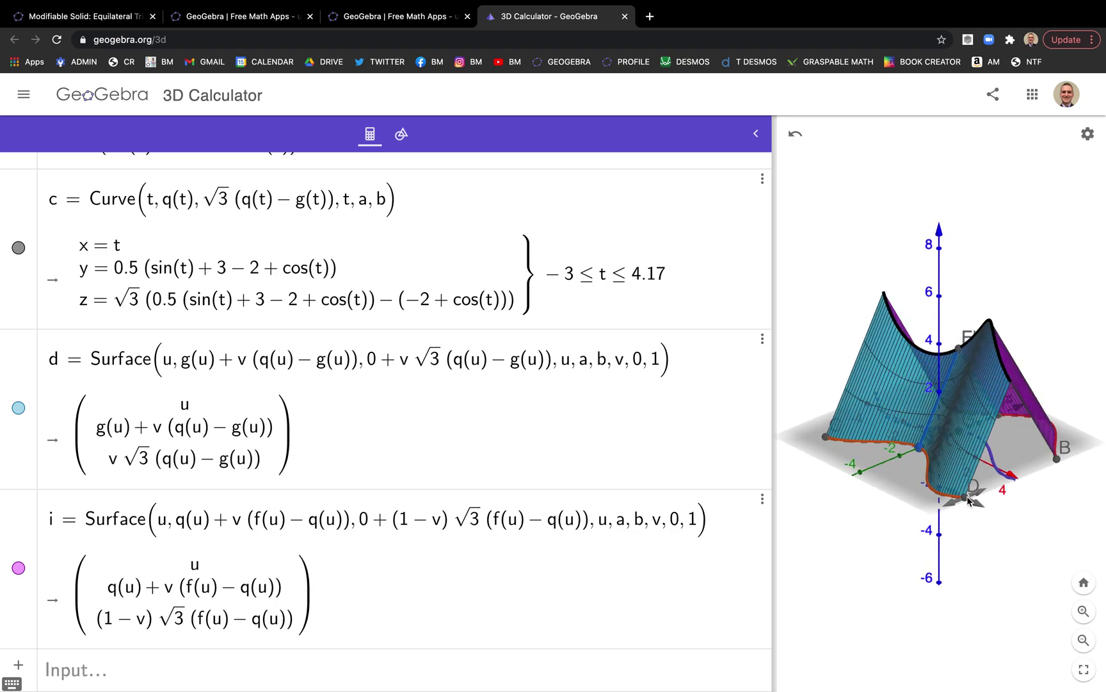
left_click_drag(988, 505, 958, 498)
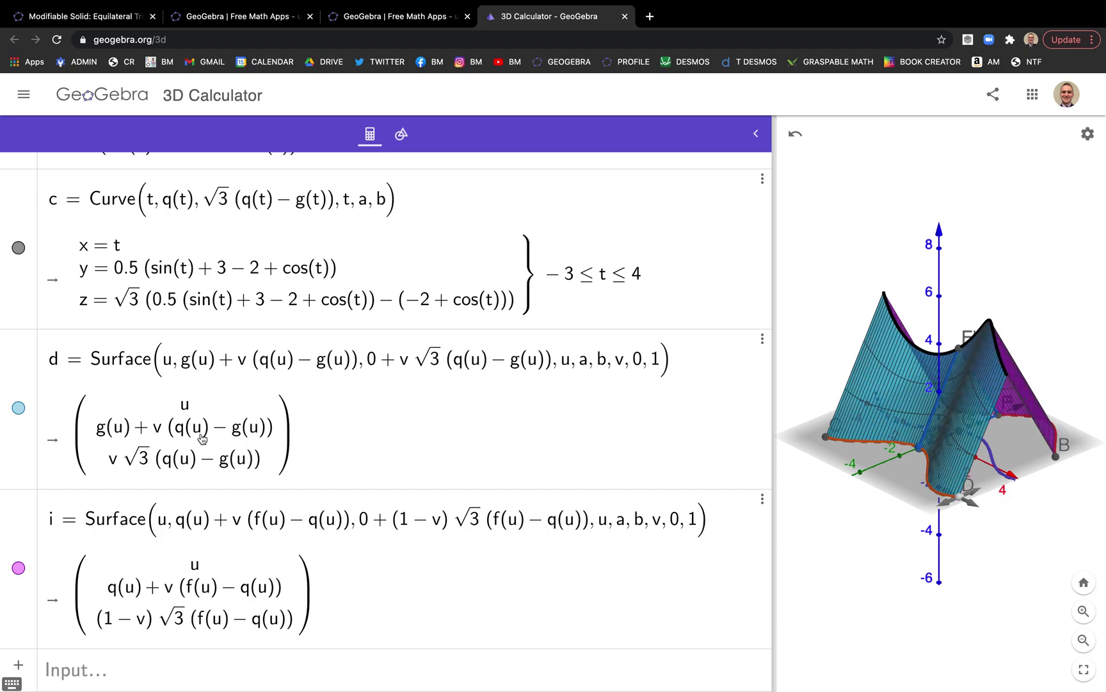
scroll(138, 416, "up", 3)
- Redefine g(x) as the constant -2
scroll(139, 416, "up", 10)
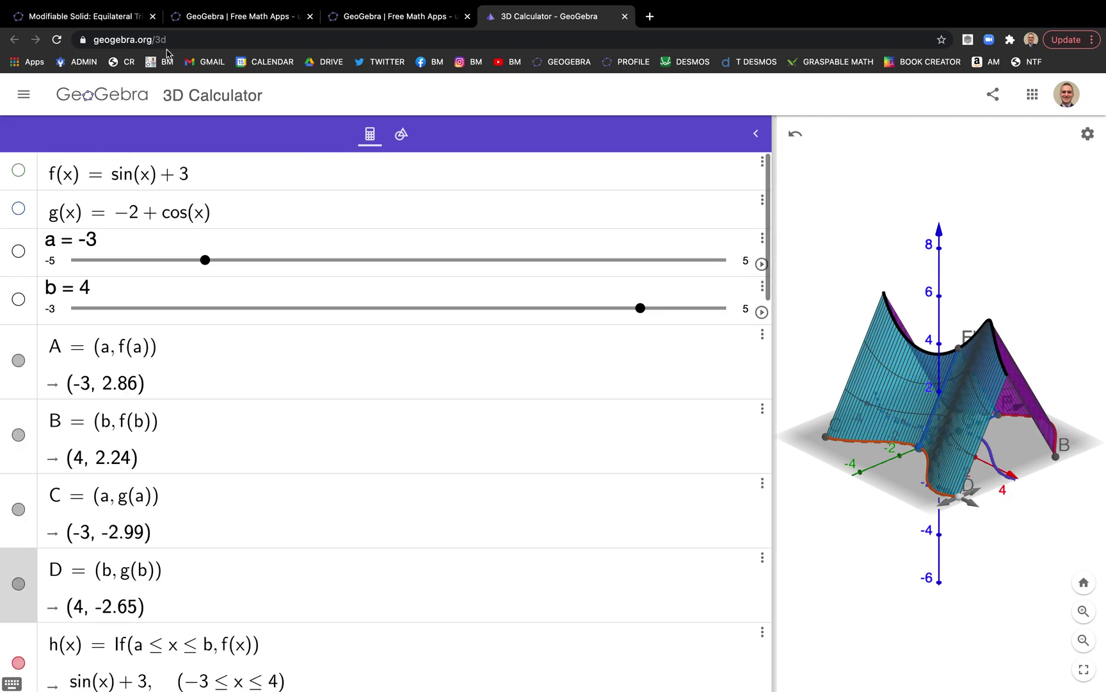
left_click(212, 216)
key("BackSpace")
key("BackSpace")
key("BackSpace")
key("BackSpace")
key("BackSpace")
key("BackSpace")
key("BackSpace")
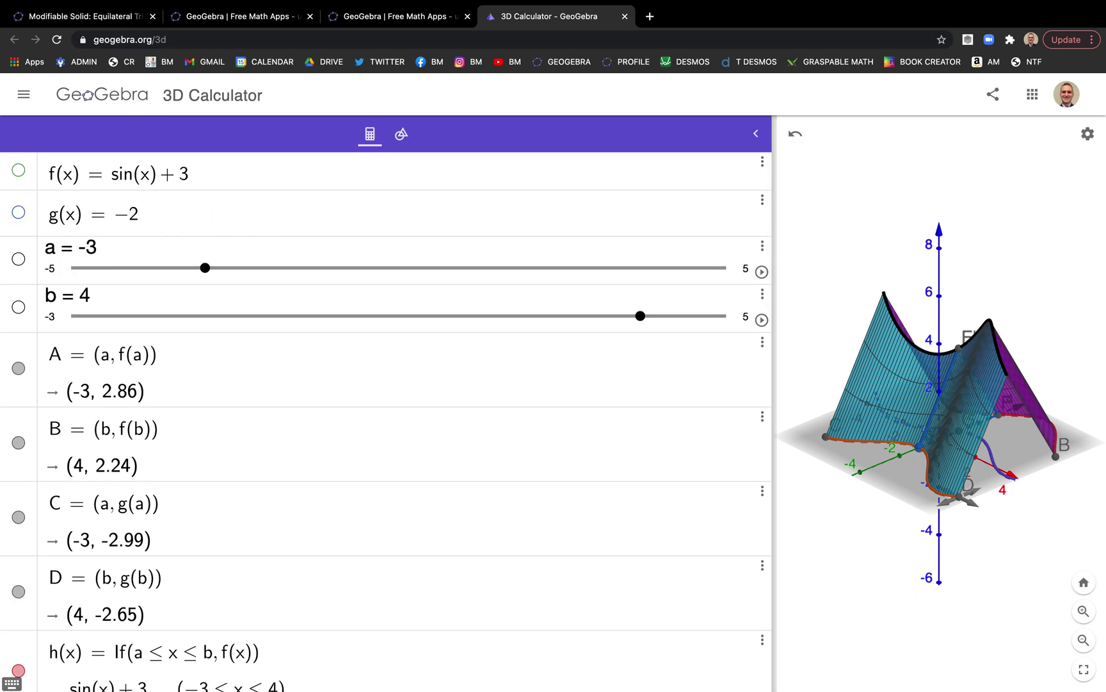
key("Return")
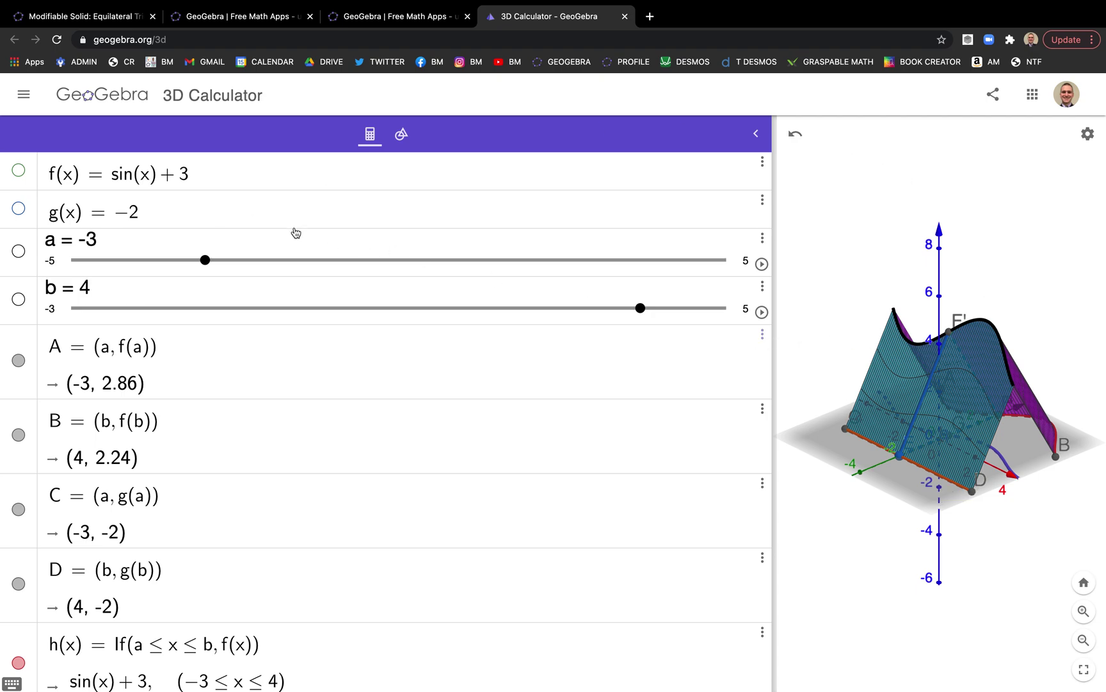
- Redefine f(x) as 3 sin(x) + 6
left_click(134, 180)
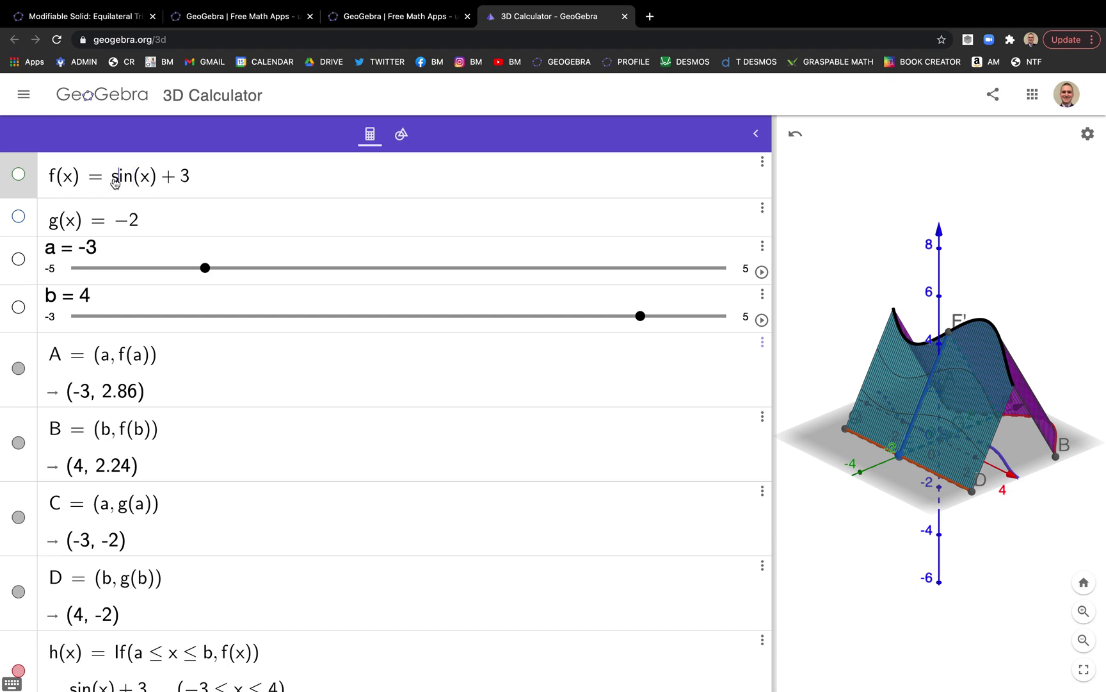
left_click(183, 177)
key("BackSpace")
type("6")
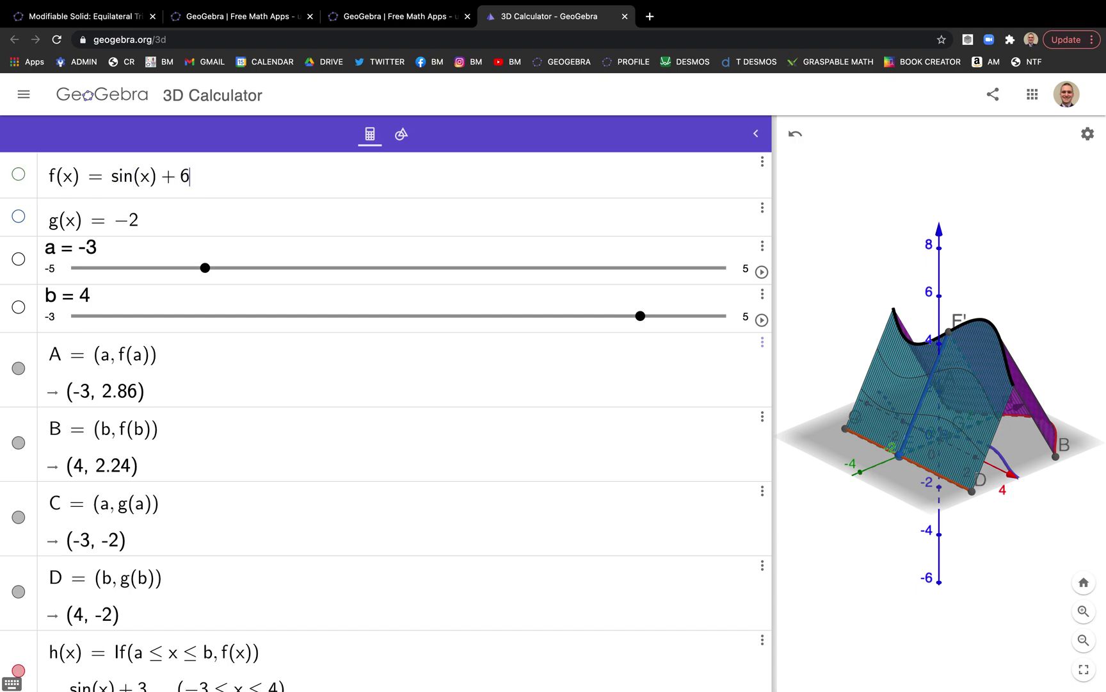
left_click(110, 178)
type("3")
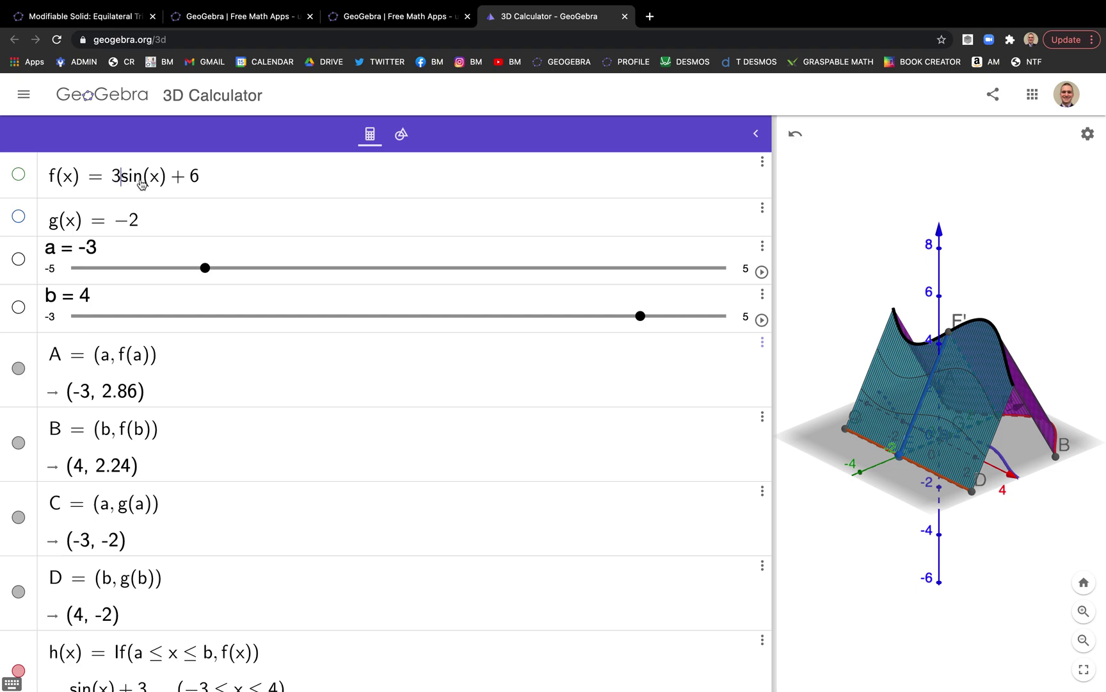
key("Return")
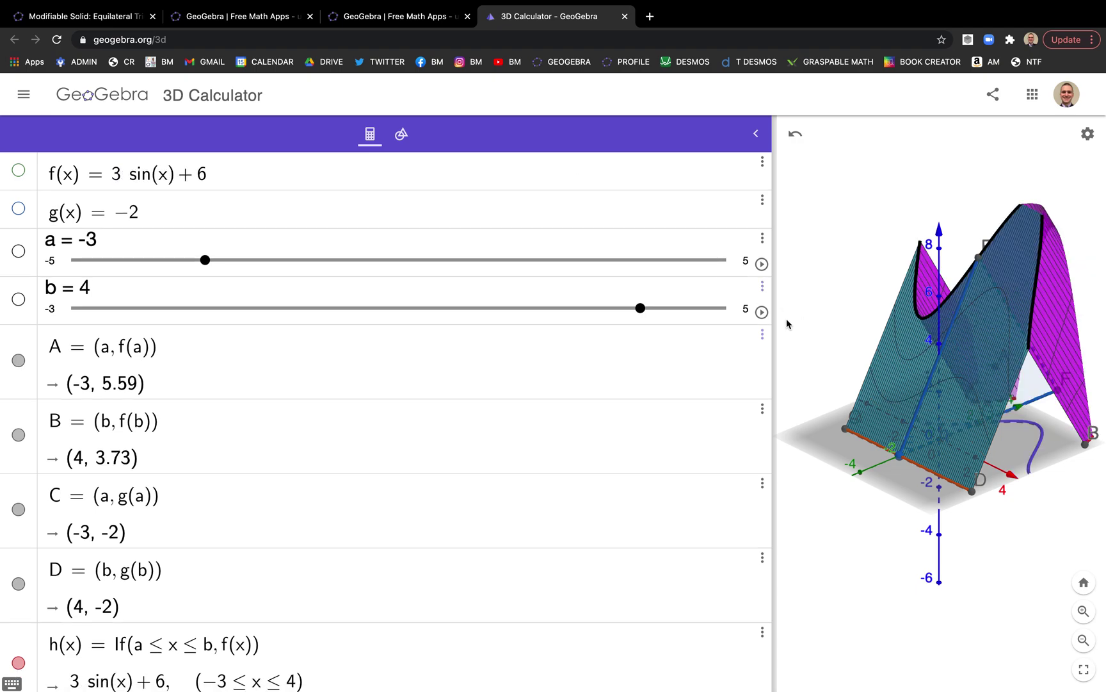
- Narrow the algebra panel and orbit and zoom to inspect the taller solid
left_click_drag(776, 323, 773, 323)
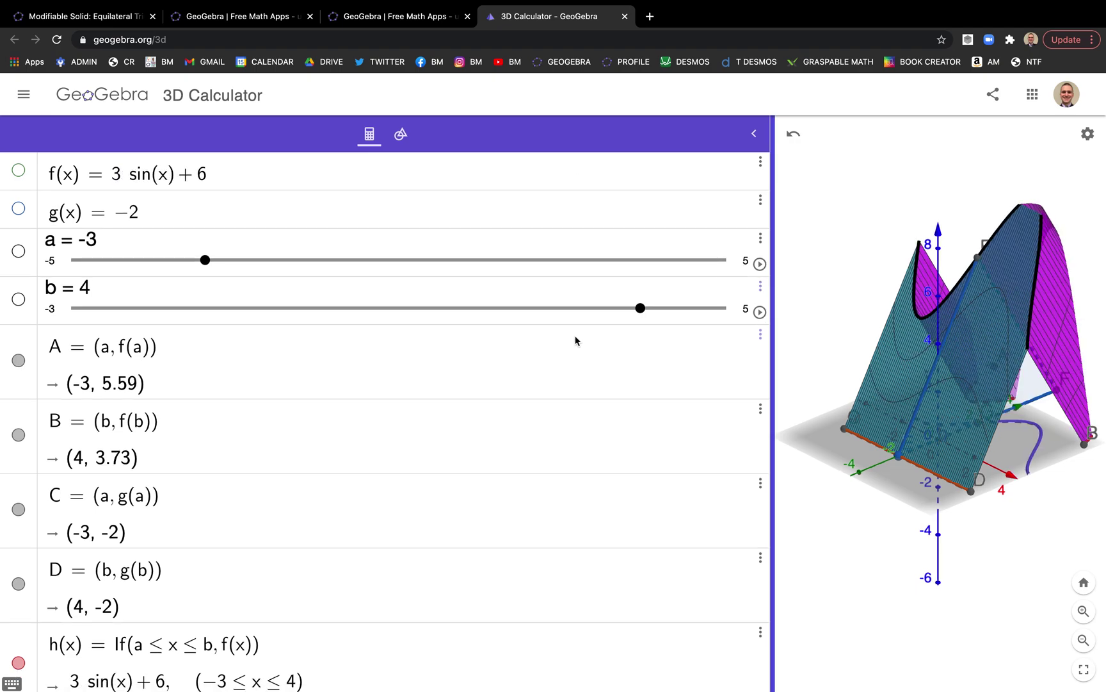
left_click_drag(575, 341, 536, 339)
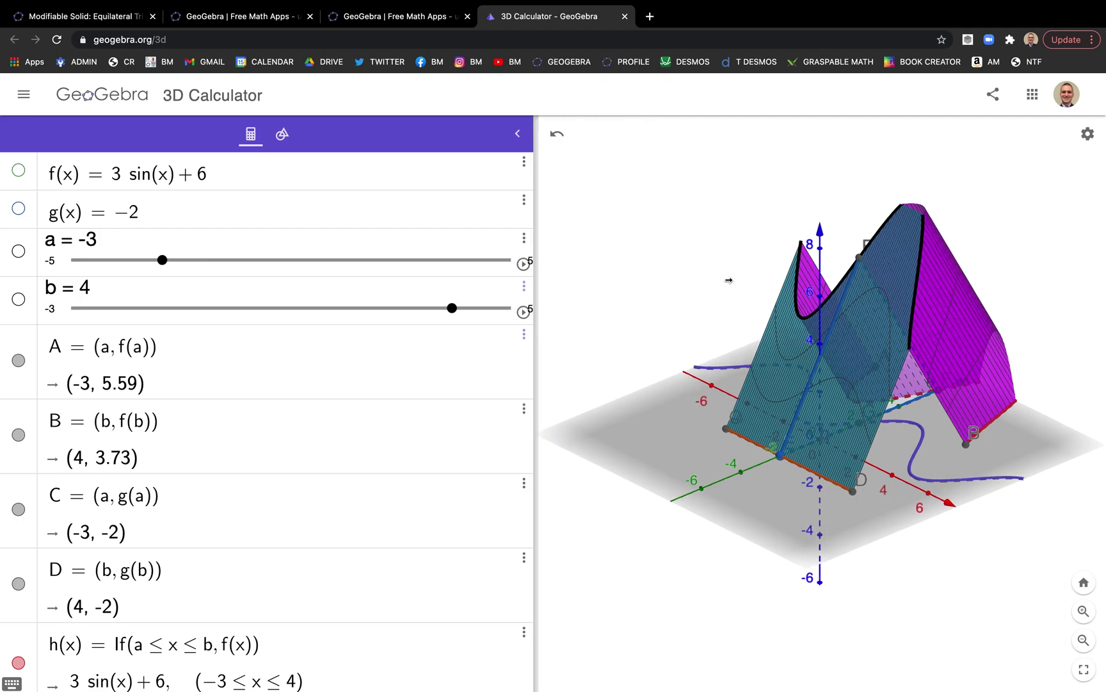
mouse_move(712, 282)
left_mouse_down()
mouse_move(692, 264)
mouse_move(738, 279)
mouse_move(728, 274)
left_mouse_up()
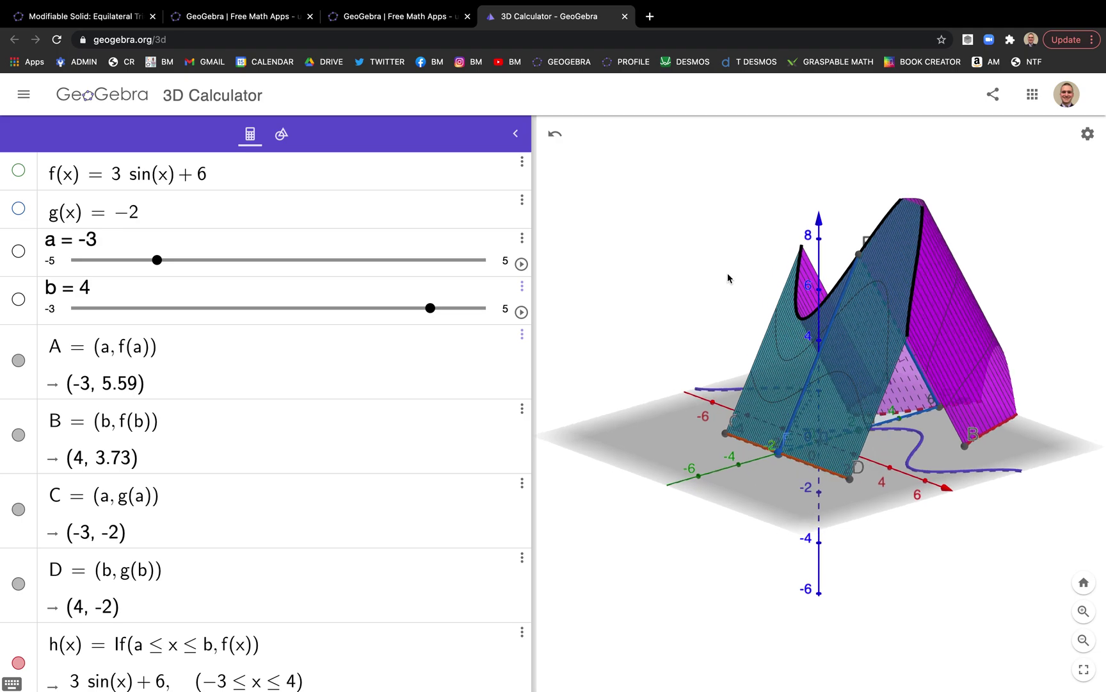
scroll(727, 273, "down", 3)
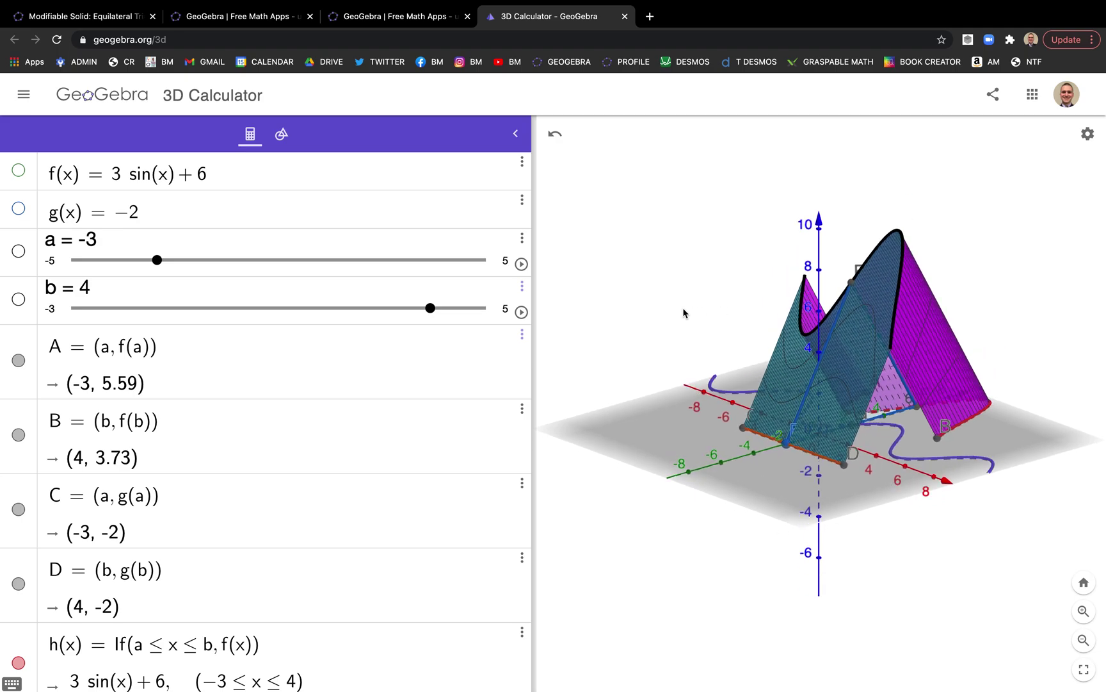
left_click_drag(683, 312, 708, 307)
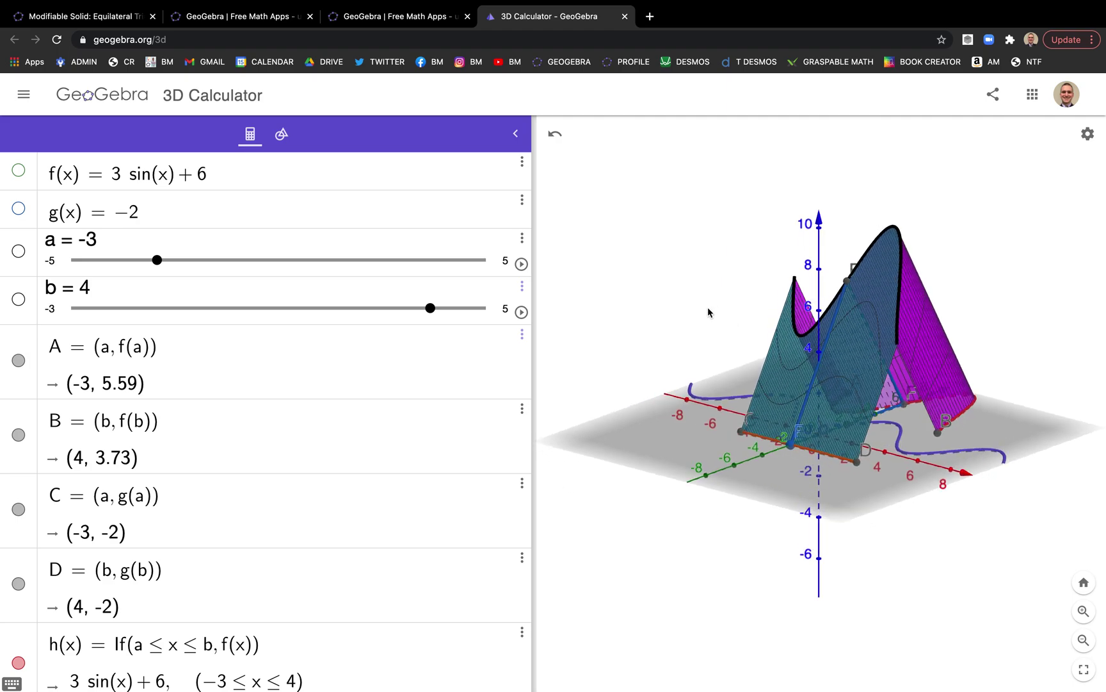
scroll(148, 471, "down", 10)
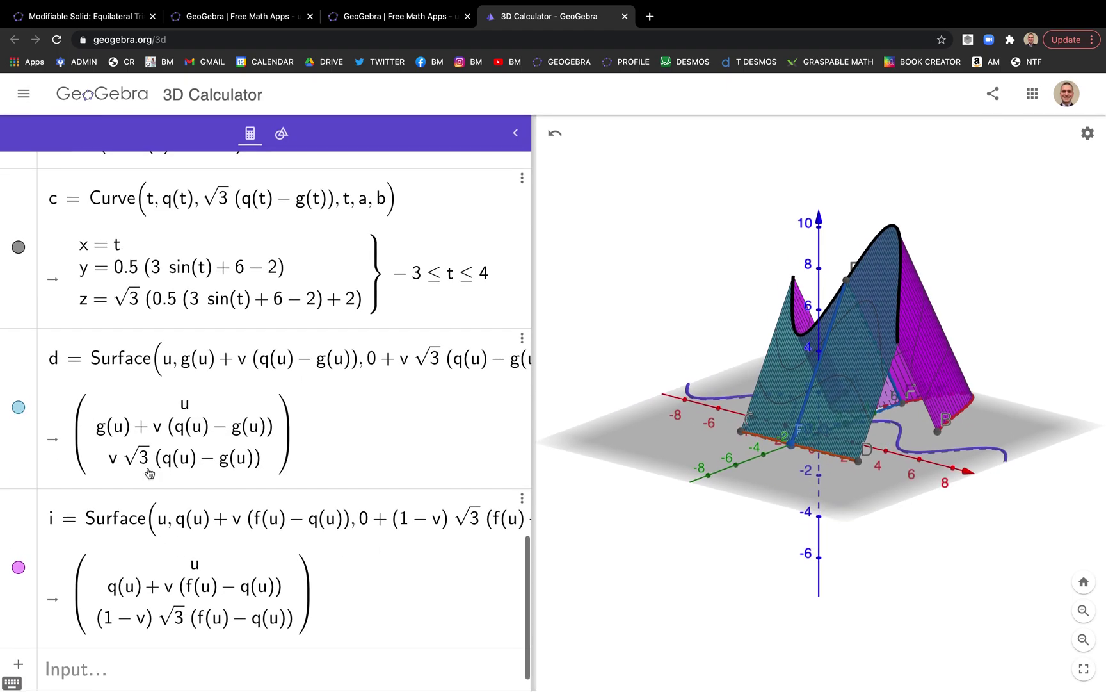
- Set surface i's line thickness to 0 in its Style settings
scroll(28, 462, "up", 10)
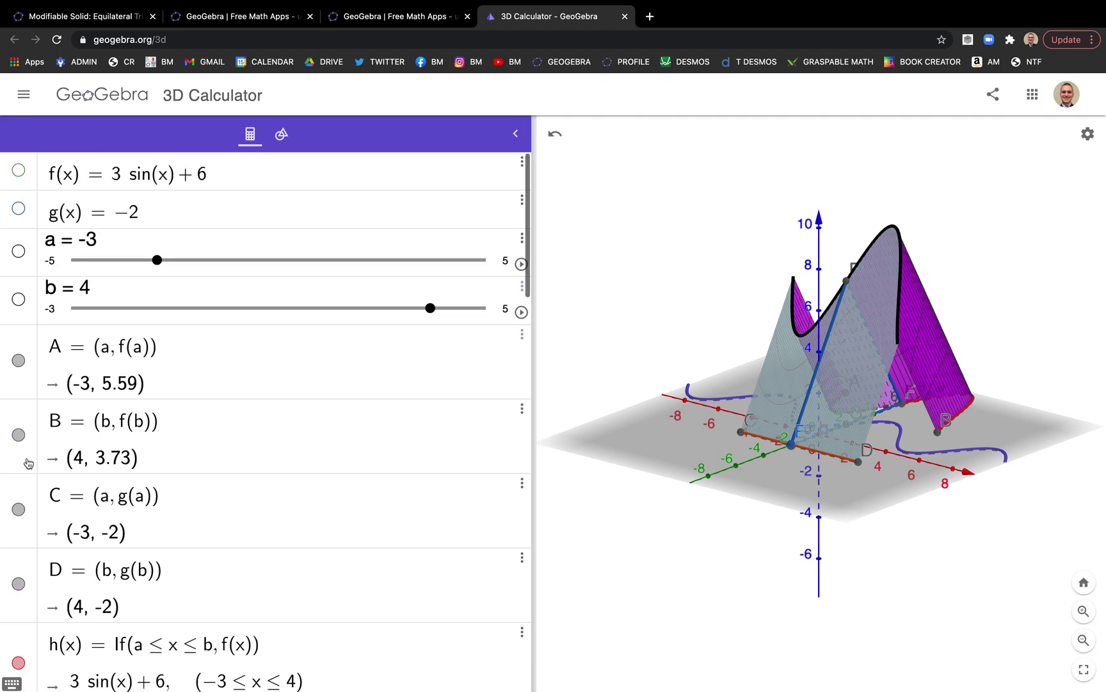
scroll(26, 473, "down", 10)
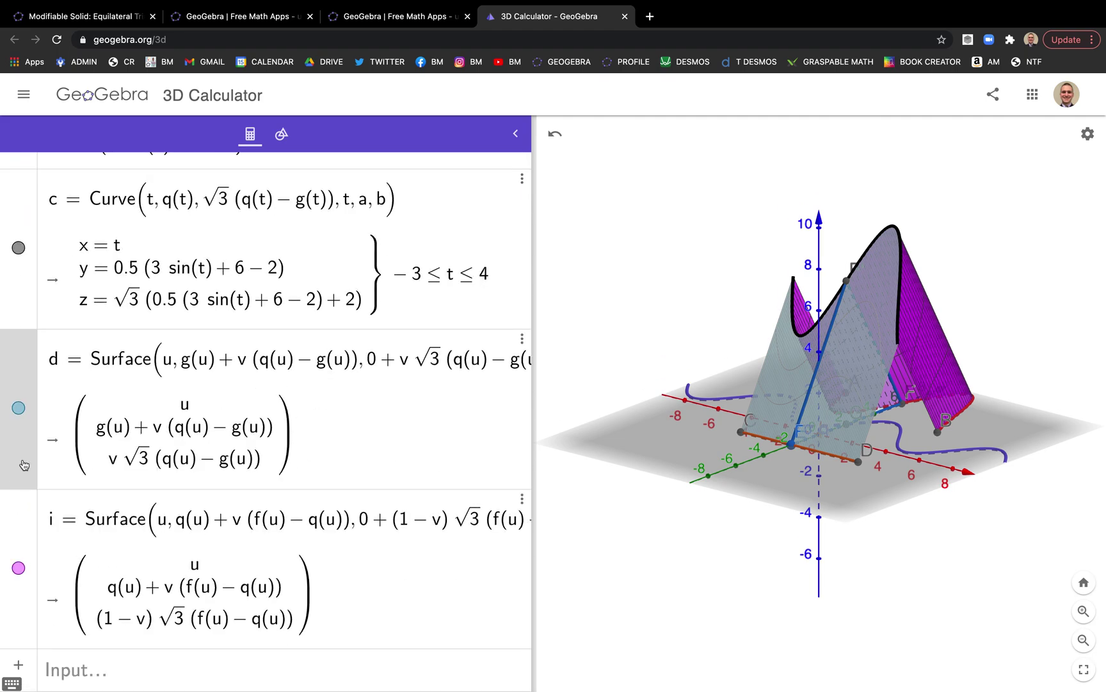
right_click(22, 461)
left_click(50, 536)
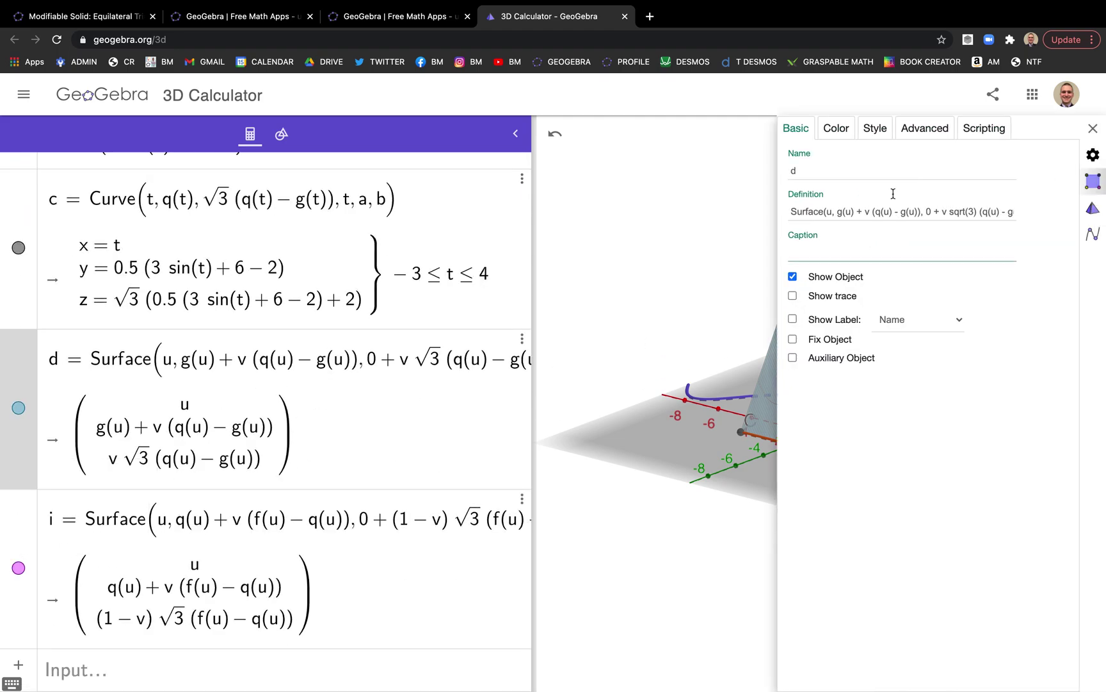
left_click(876, 128)
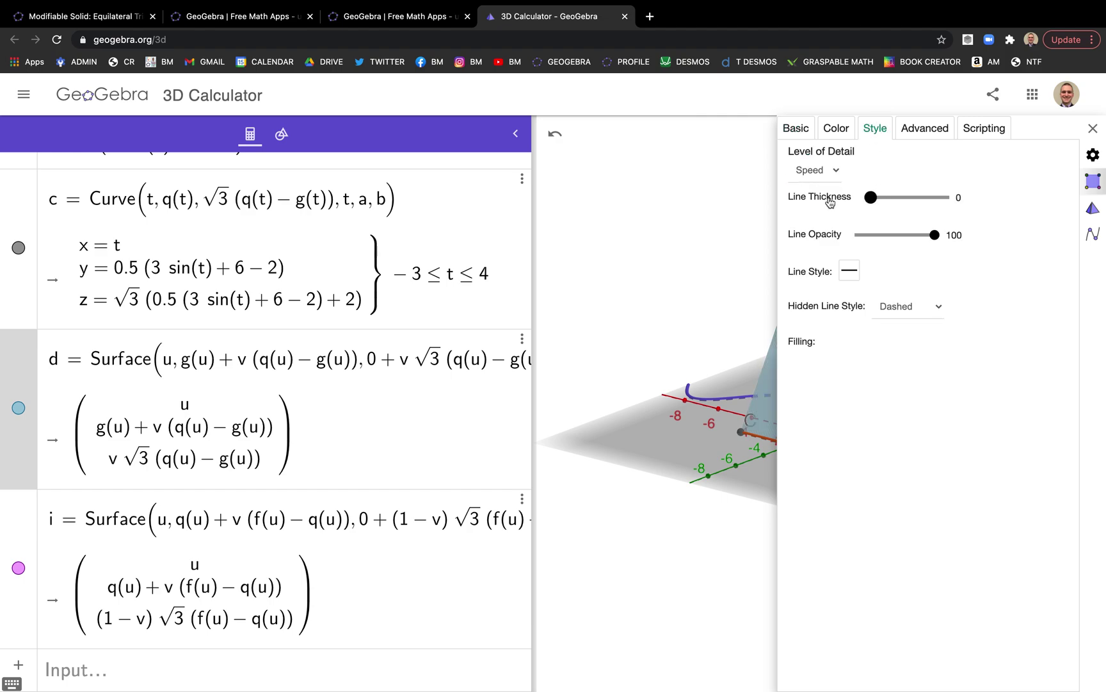
left_click(14, 533)
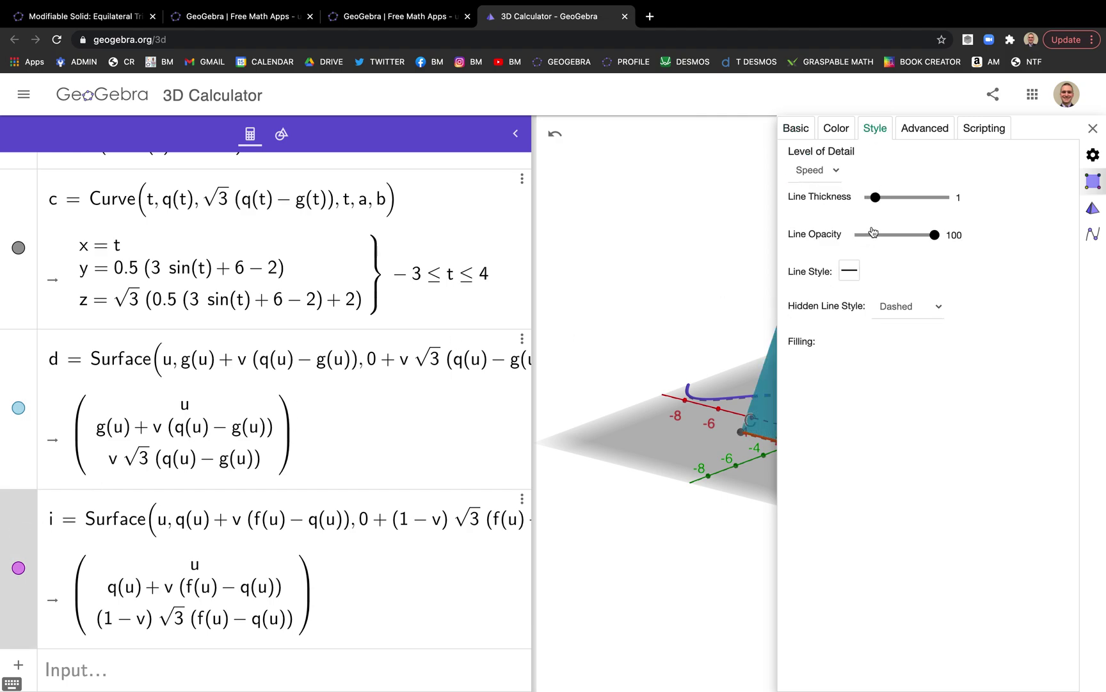
left_click_drag(876, 198, 857, 200)
left_click(1093, 128)
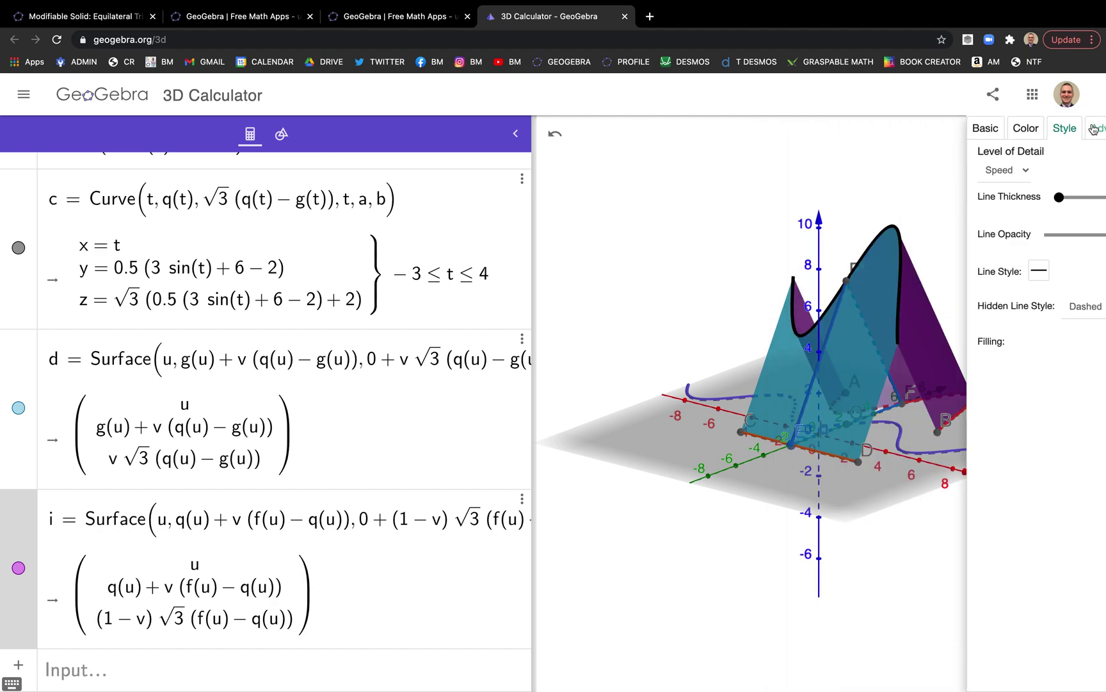
left_click_drag(685, 282, 673, 283)
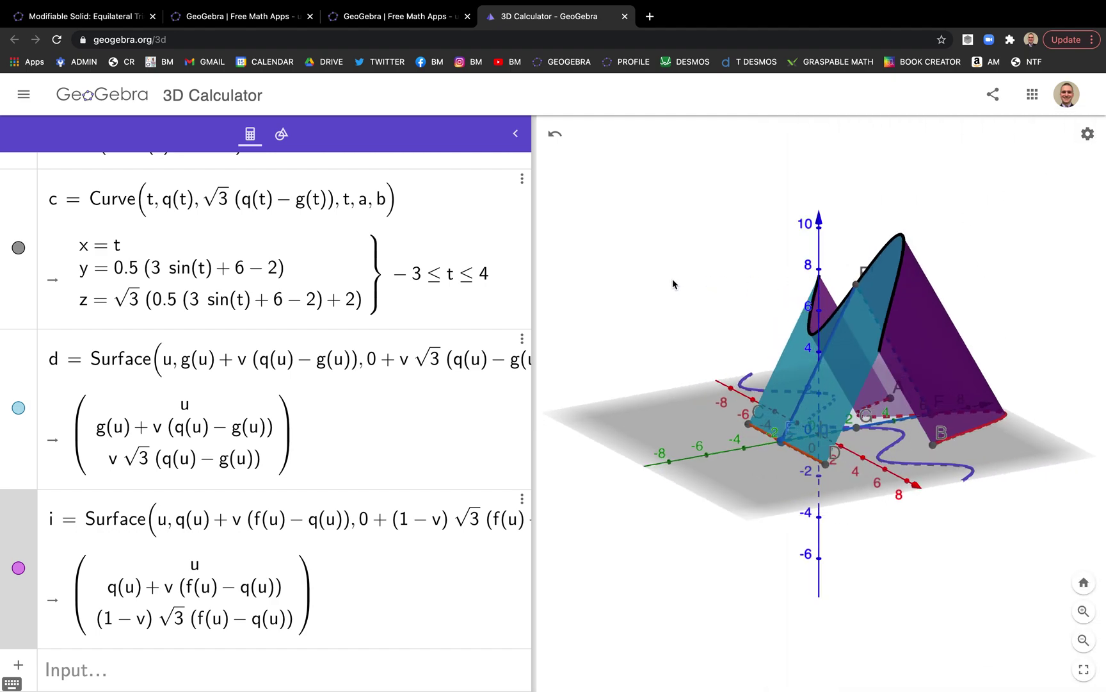
left_click(673, 278)
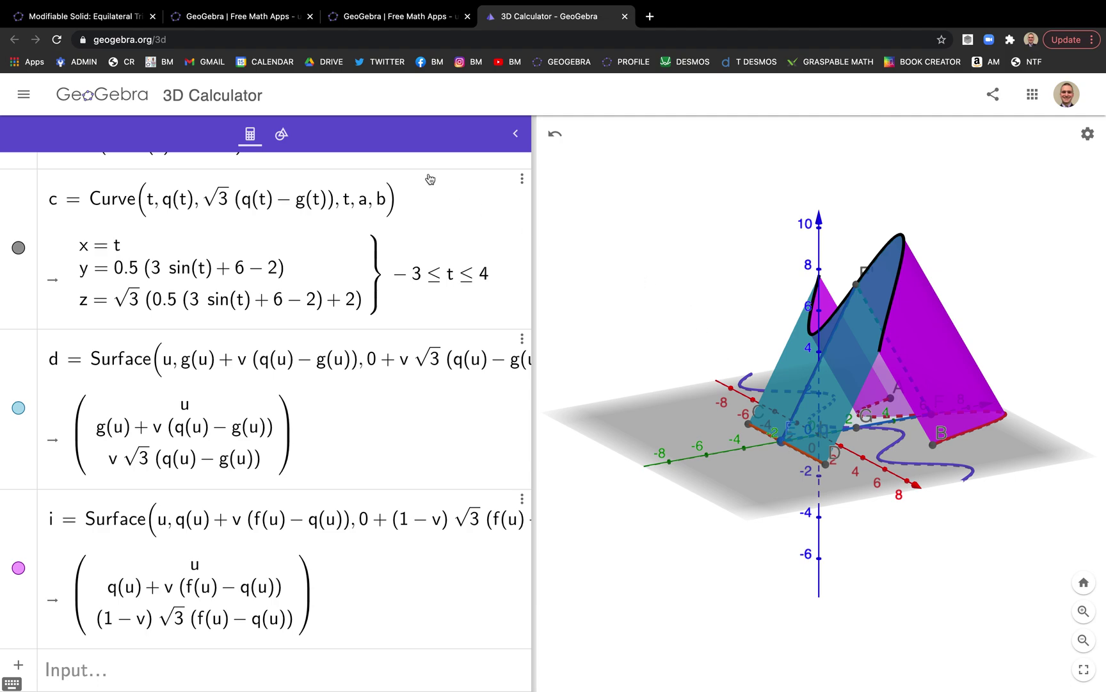
mouse_move(921, 7)
mouse_move(1002, 8)
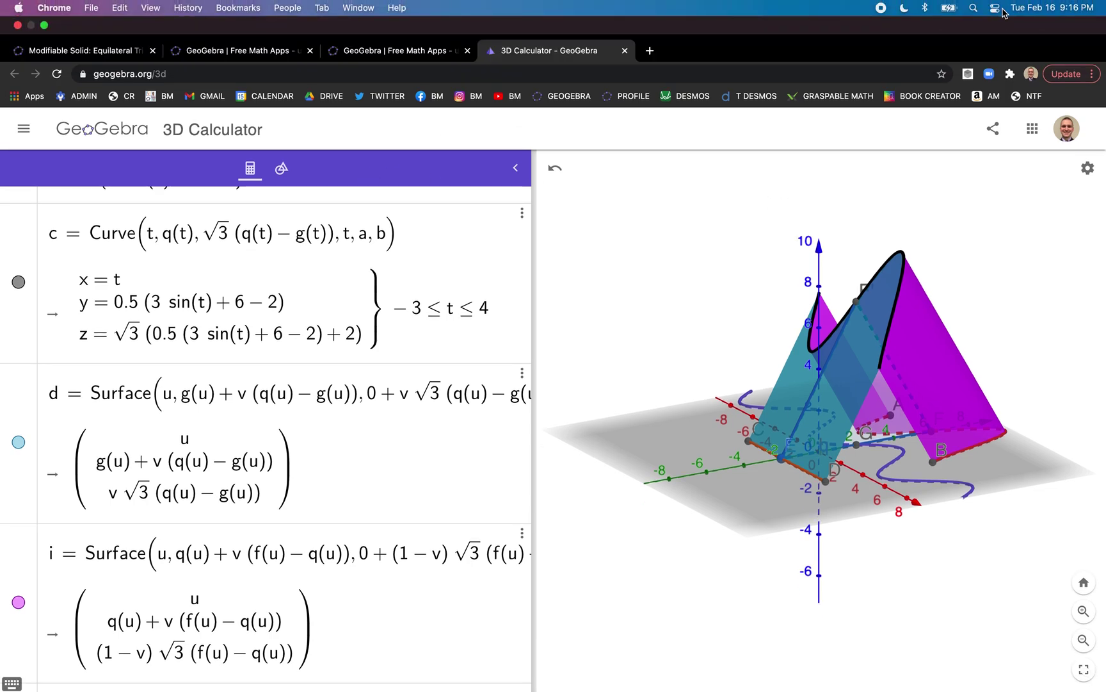